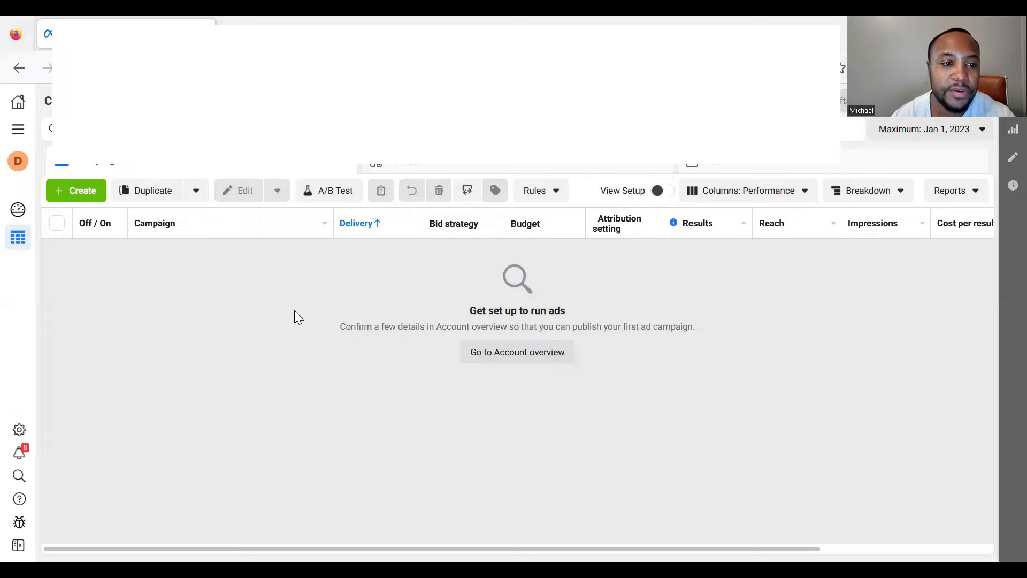
- Create a new campaign with the Leads objective and name it "Test Campaign"
left_click(89, 196)
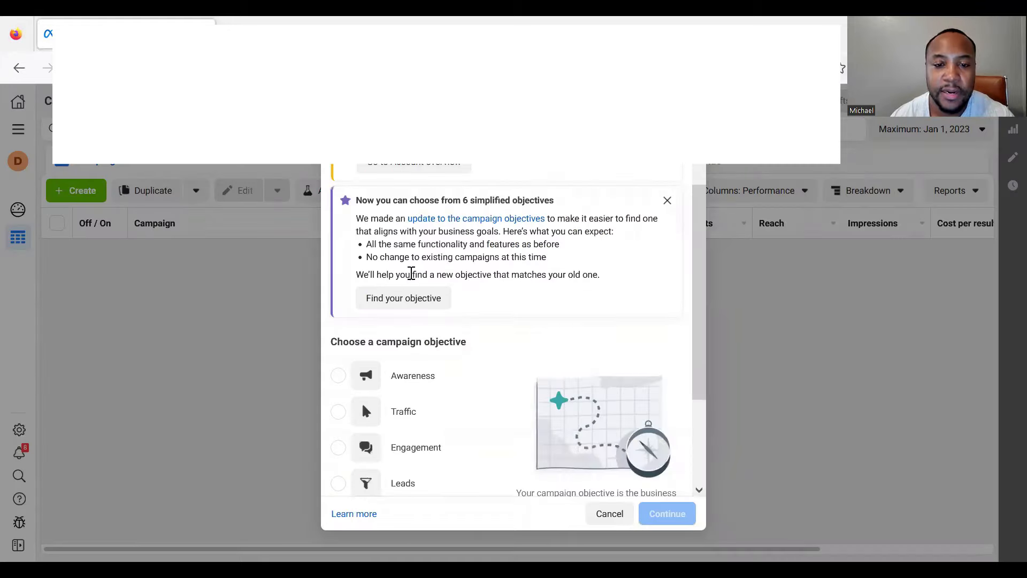
scroll(385, 289, "down", 2)
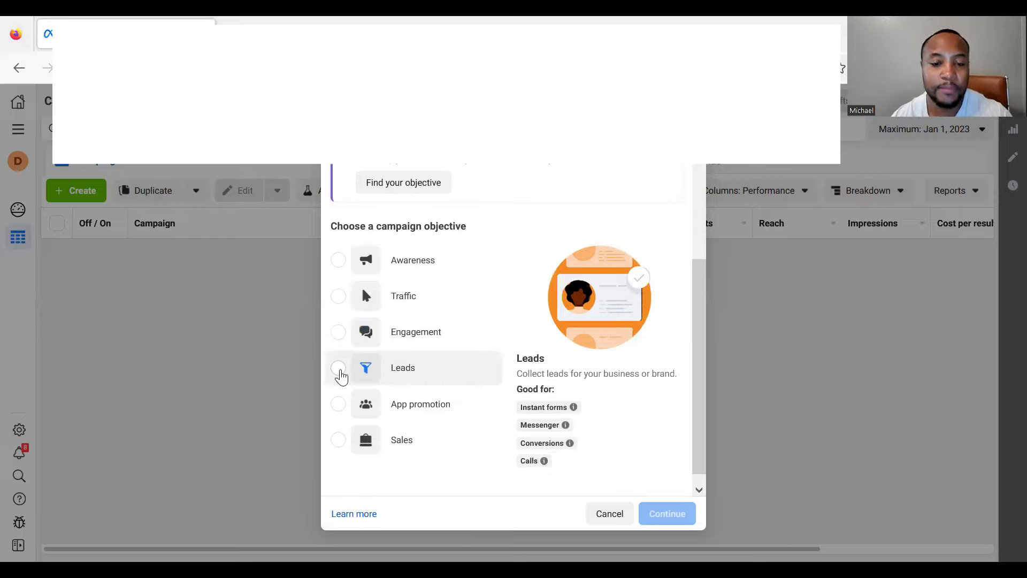
left_click(340, 369)
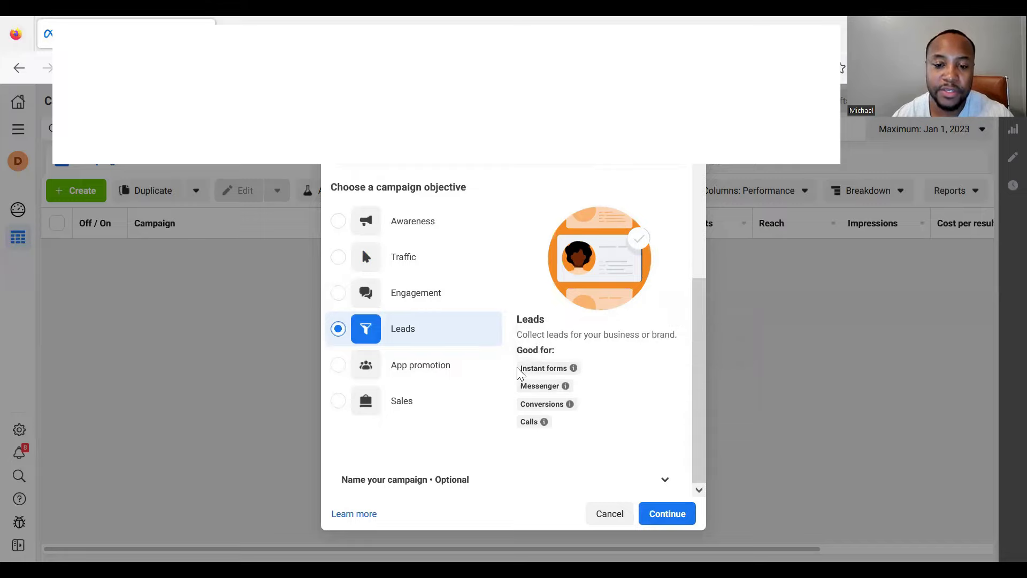
mouse_move(520, 369)
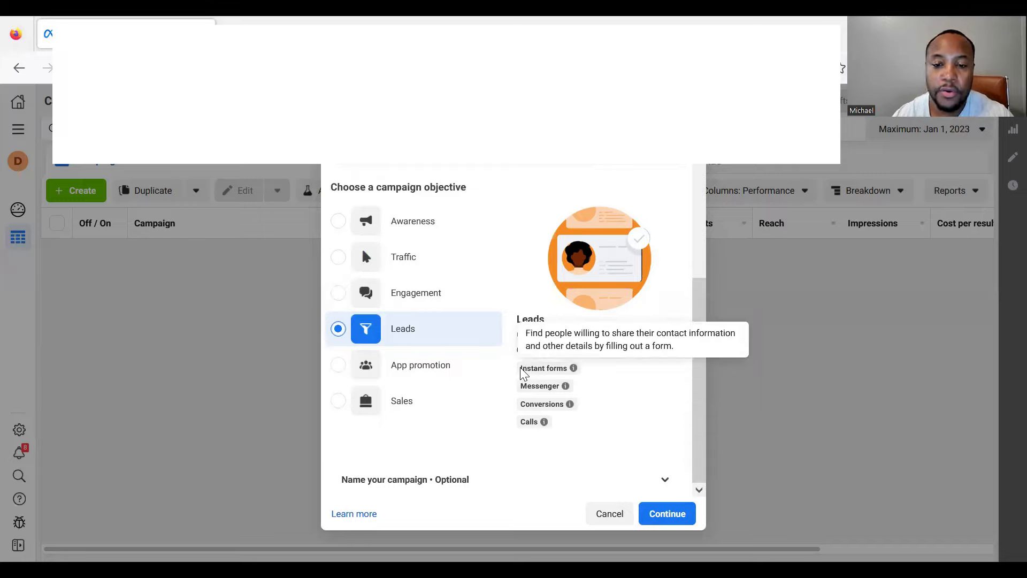
mouse_move(564, 389)
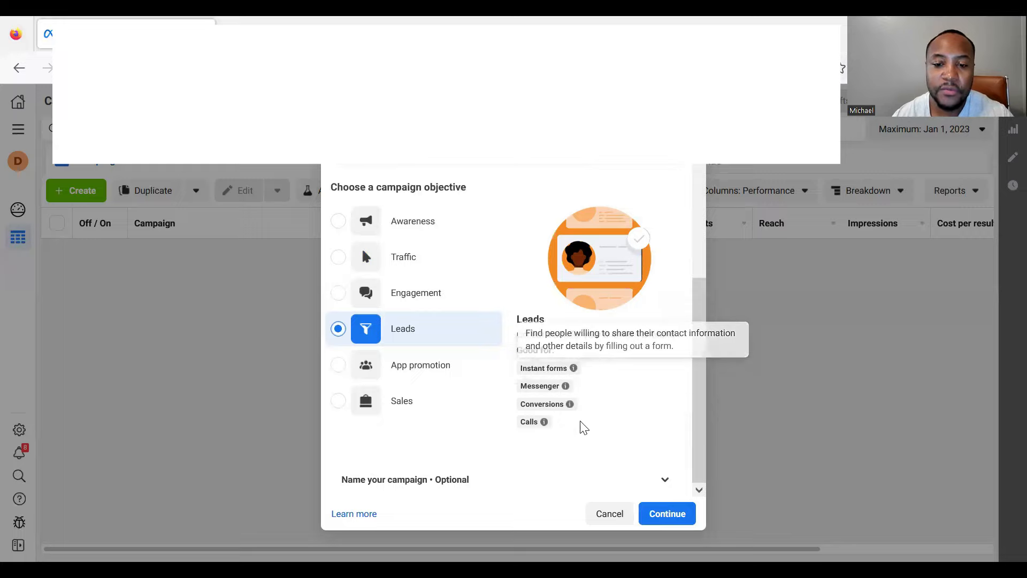
left_click(664, 511)
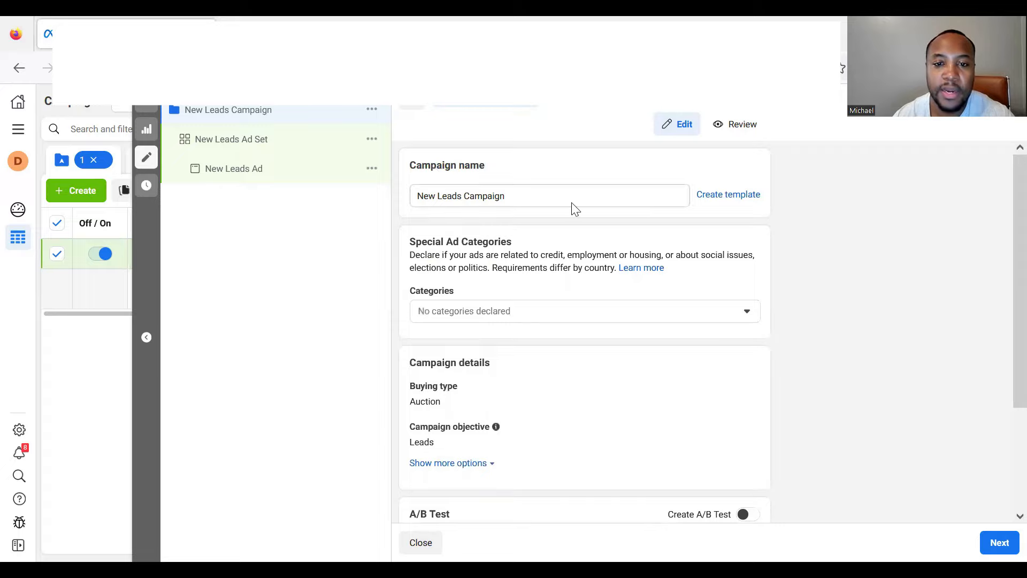
left_click_drag(557, 197, 376, 200)
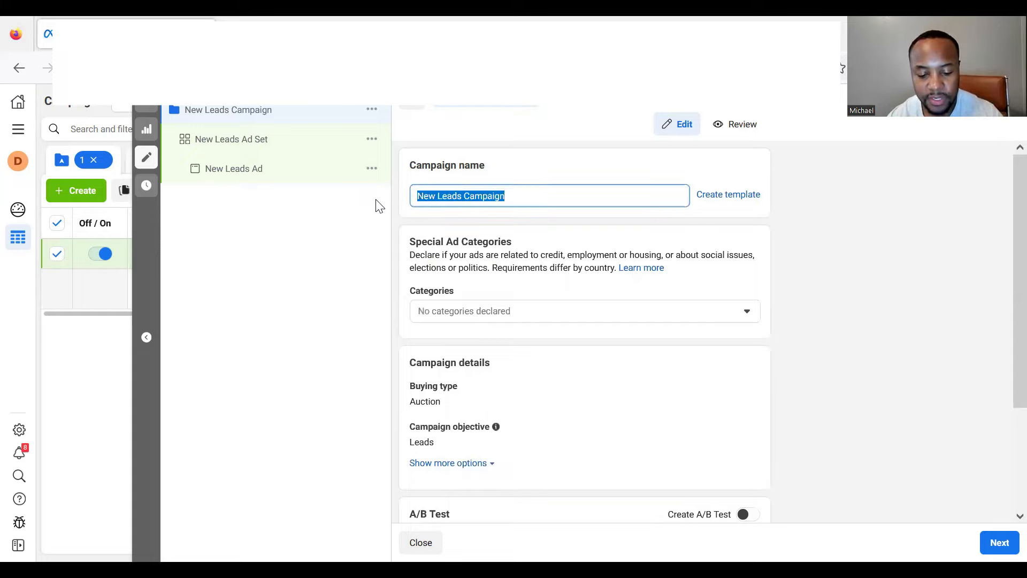
type("Test Campaign")
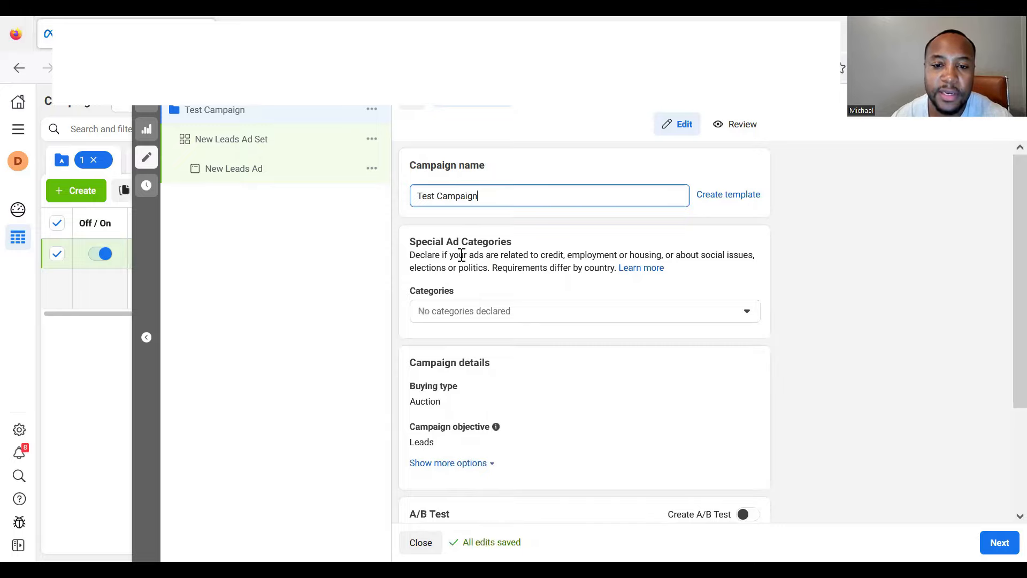
- Look through the available special ad categories without declaring any for the campaign
left_click(484, 317)
left_click(443, 320)
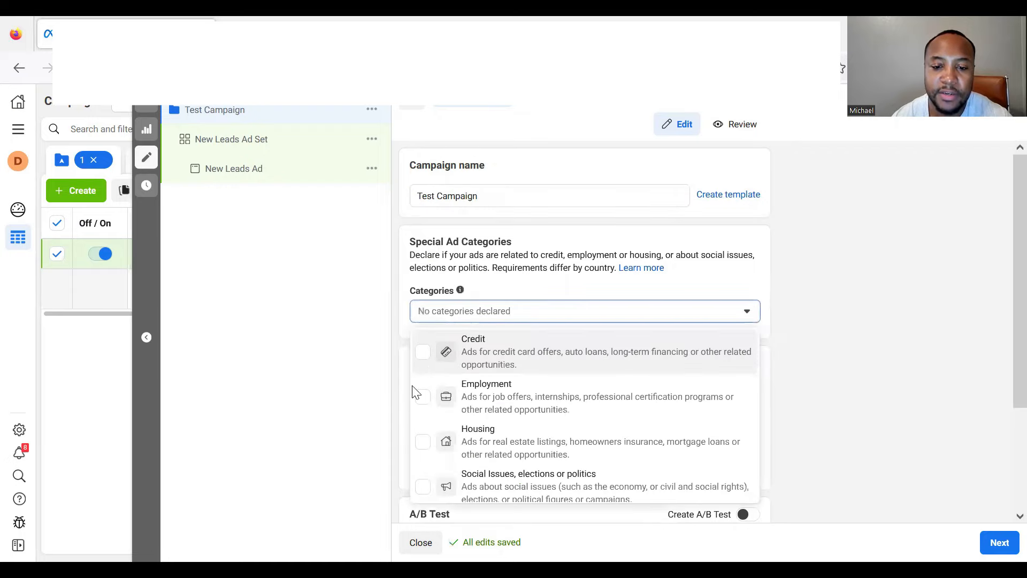
scroll(419, 385, "down", 1)
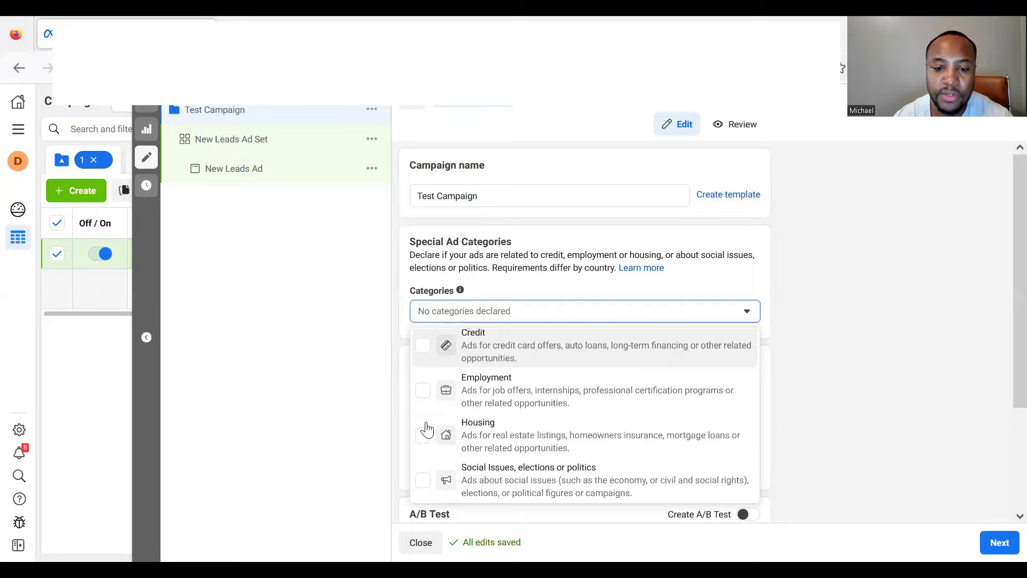
left_click(401, 337)
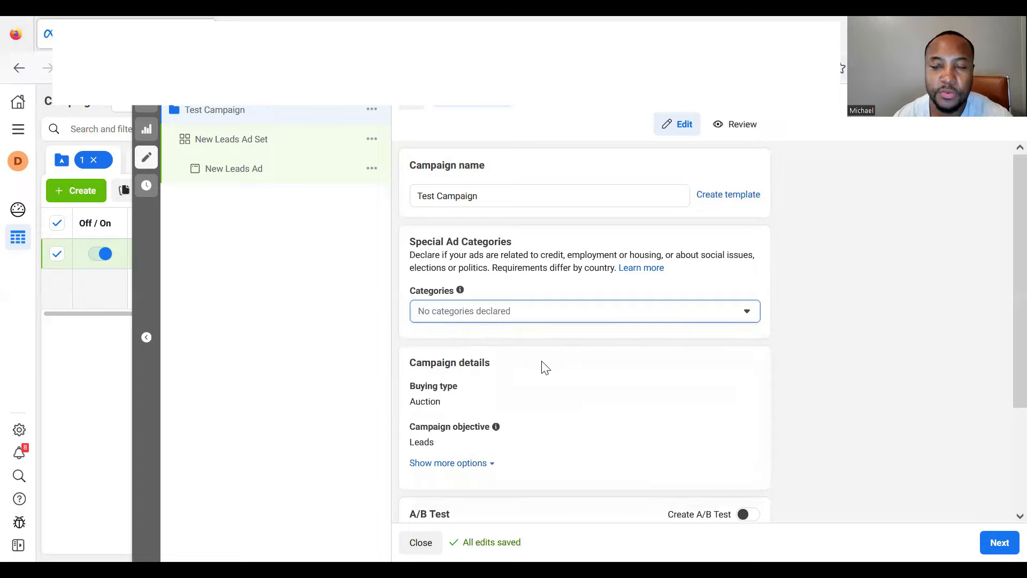
- Review the campaign details, A/B test and Advantage campaign budget settings, and continue to the ad set
scroll(544, 363, "down", 1)
scroll(537, 357, "down", 1)
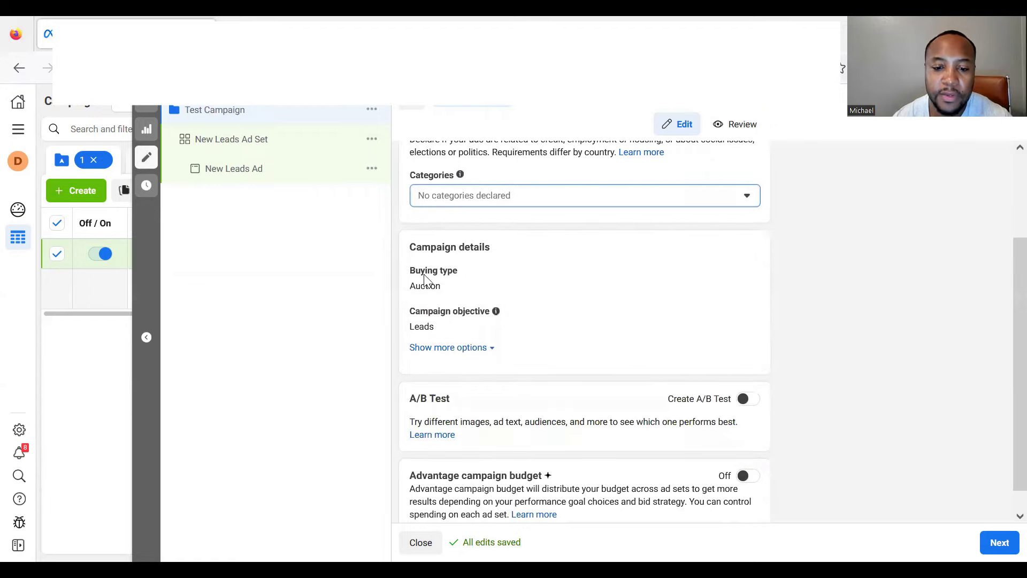
scroll(426, 310, "up", 2)
scroll(417, 338, "down", 3)
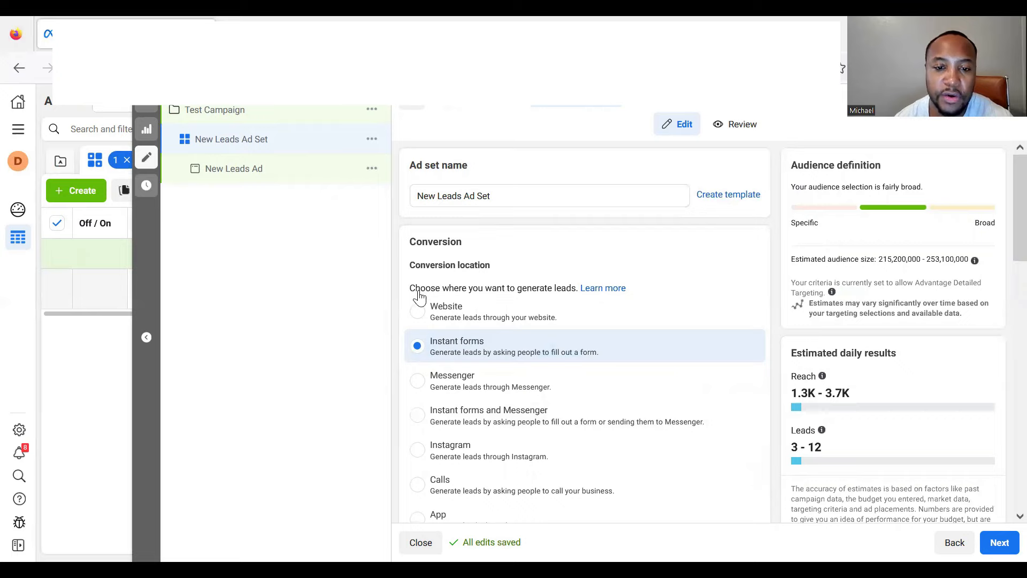
- Review the lead conversion locations, keep Instant forms, and choose "Maximize number of leads" as the performance goal
scroll(416, 292, "down", 1)
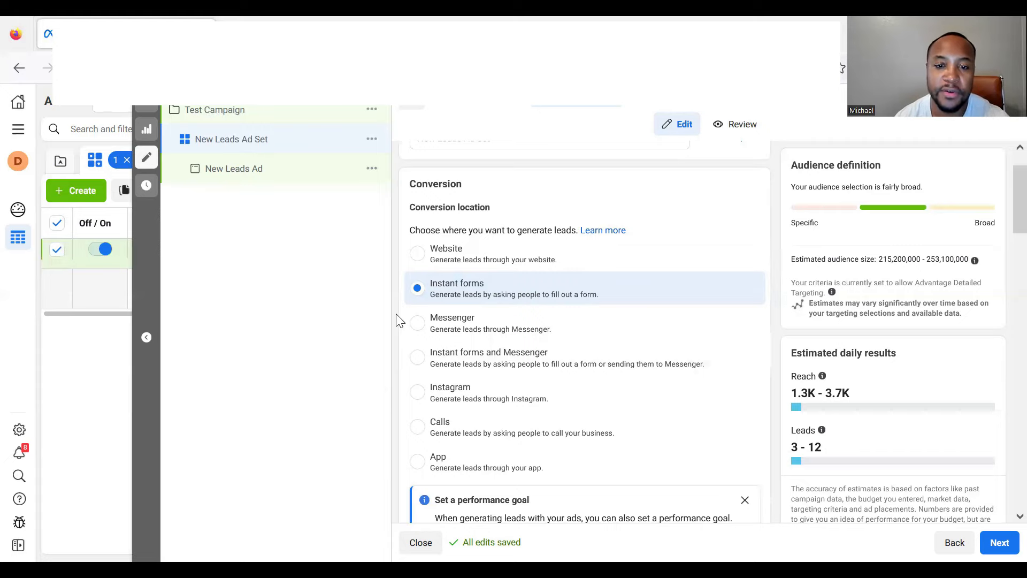
scroll(400, 319, "down", 2)
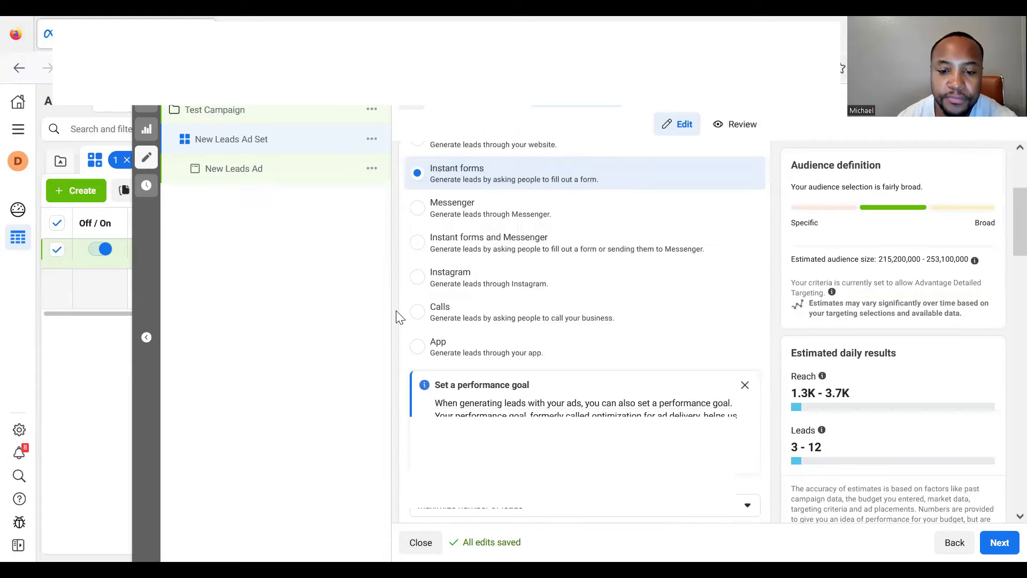
scroll(400, 318, "down", 2)
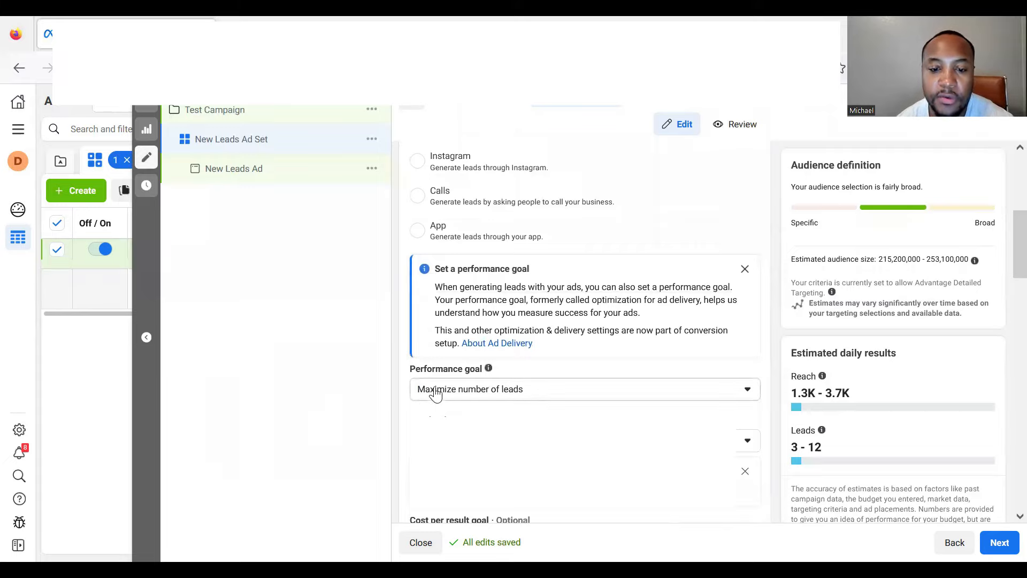
left_click(484, 395)
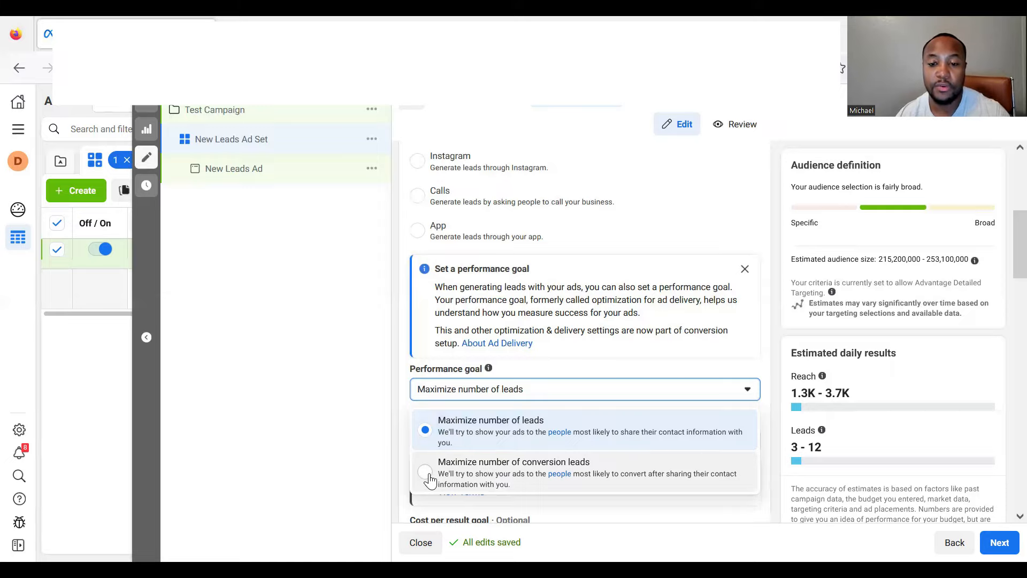
left_click(459, 443)
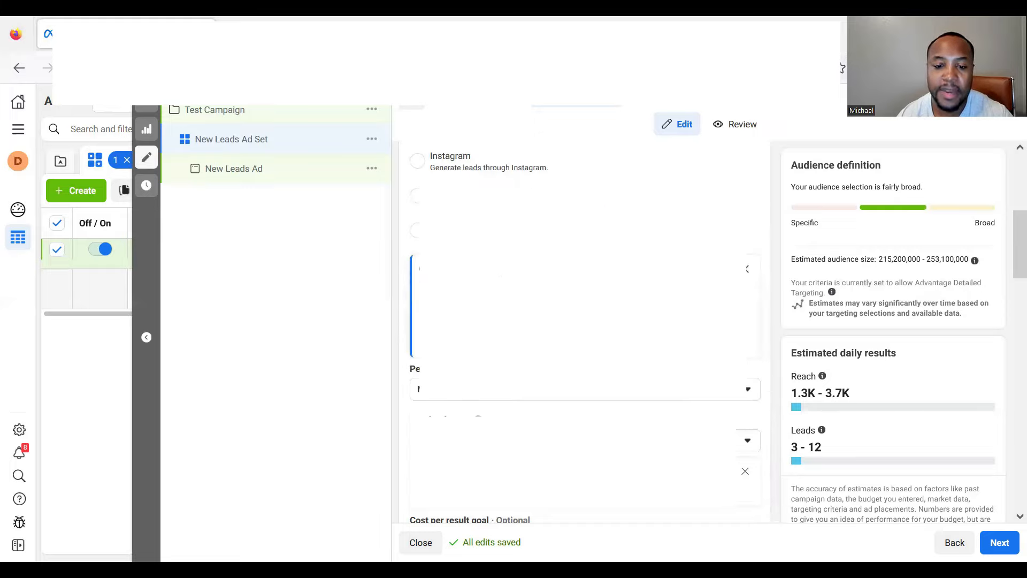
- Browse the list of Facebook Pages available for the ad set and close it without choosing another one
left_click(747, 445)
left_click(663, 390)
scroll(663, 375, "down", 3)
scroll(580, 323, "down", 3)
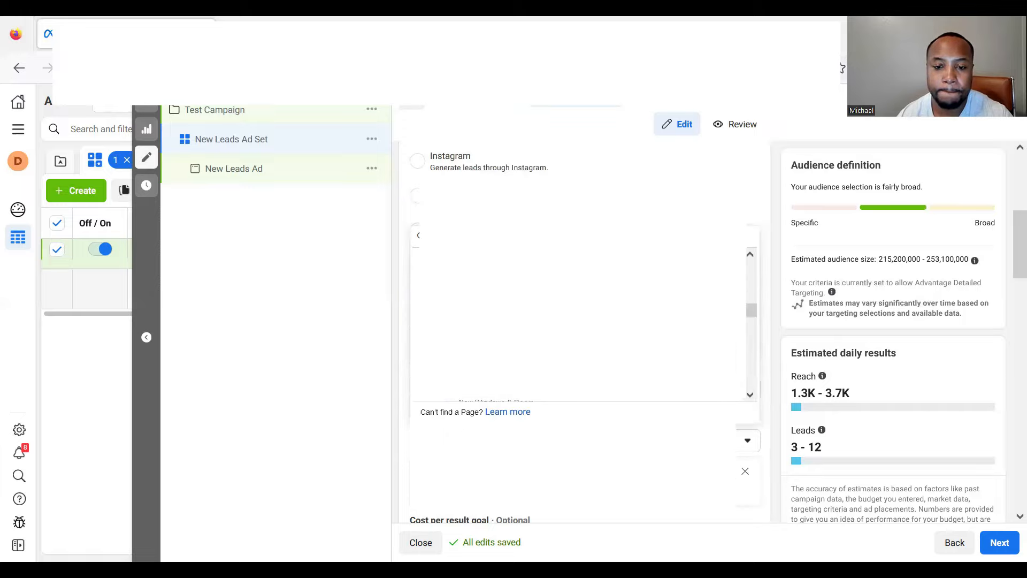
scroll(580, 324, "down", 3)
scroll(580, 324, "down", 3)
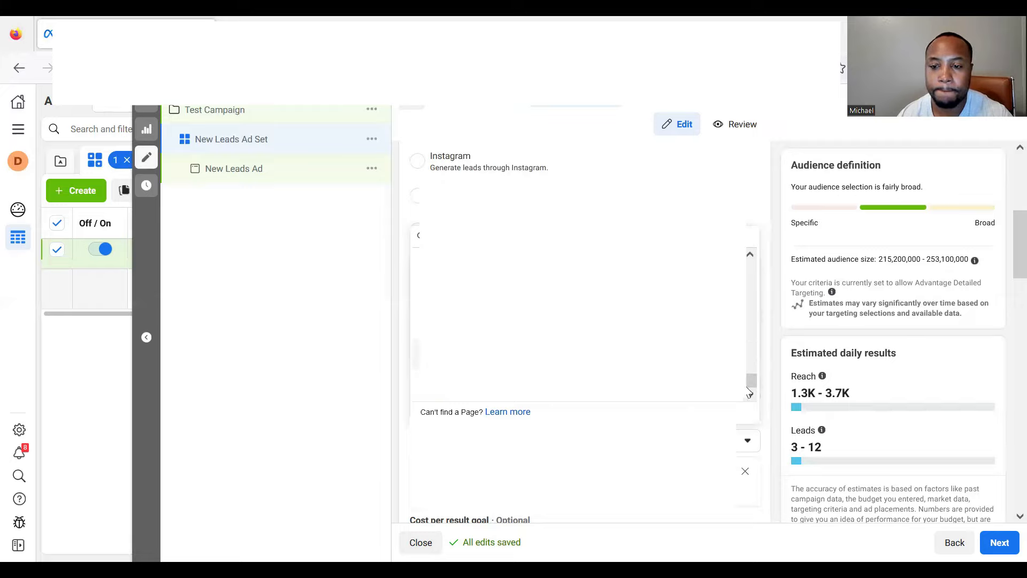
left_click(775, 300)
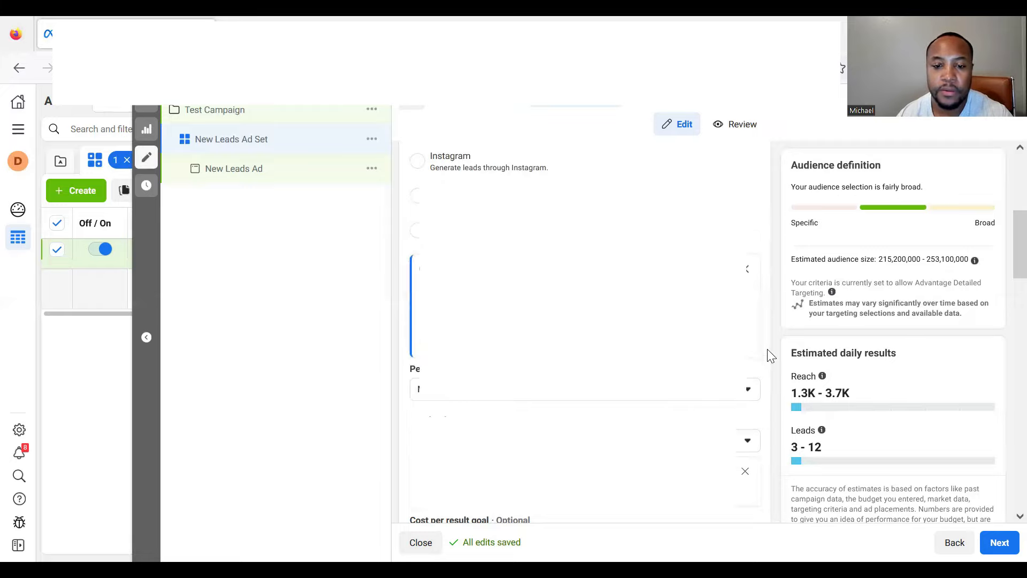
- Examine the ad set's cost per result goal, dynamic creative, and budget and schedule settings
scroll(583, 321, "down", 2)
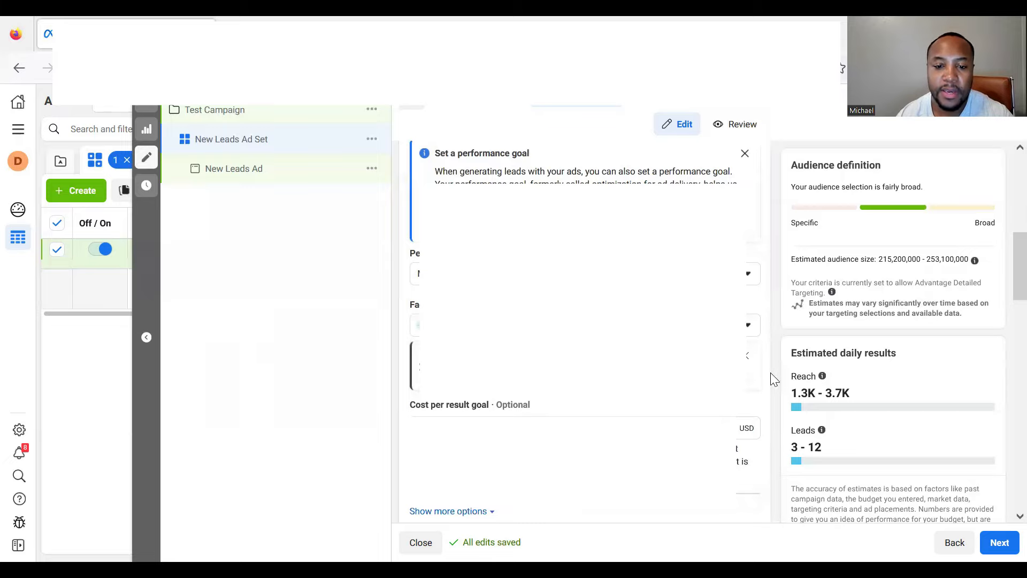
scroll(583, 321, "down", 1)
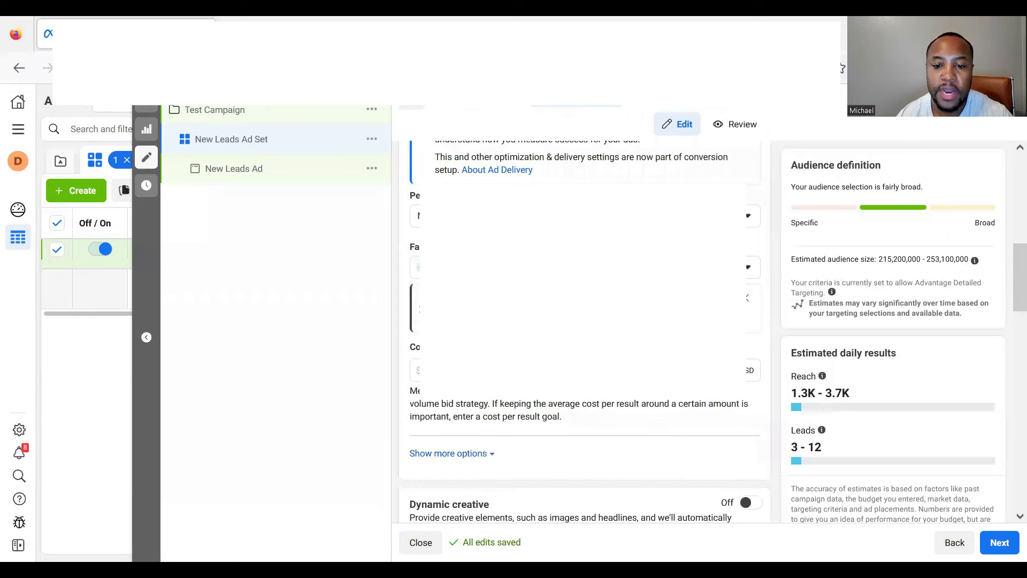
scroll(438, 345, "down", 1)
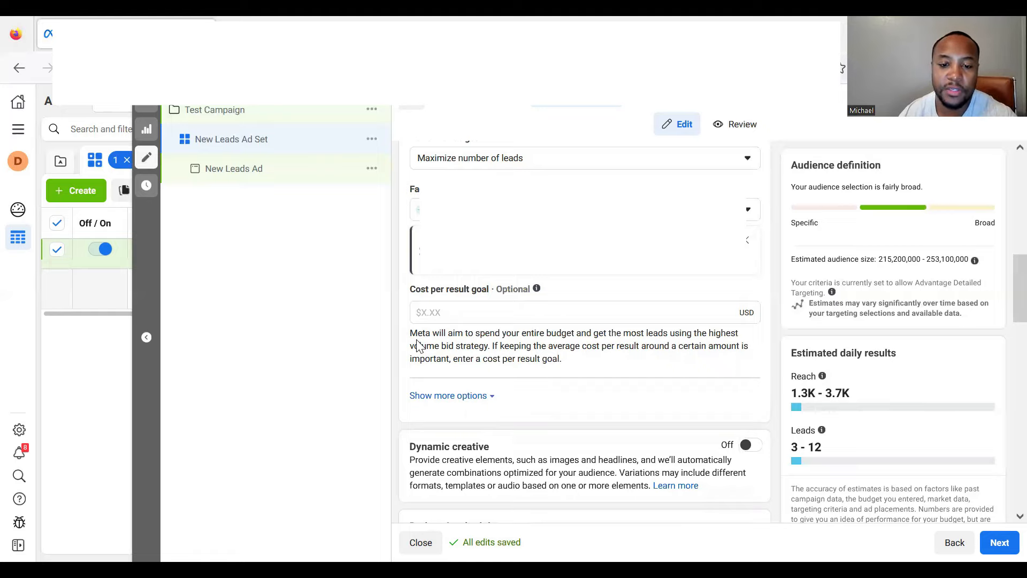
scroll(452, 318, "down", 2)
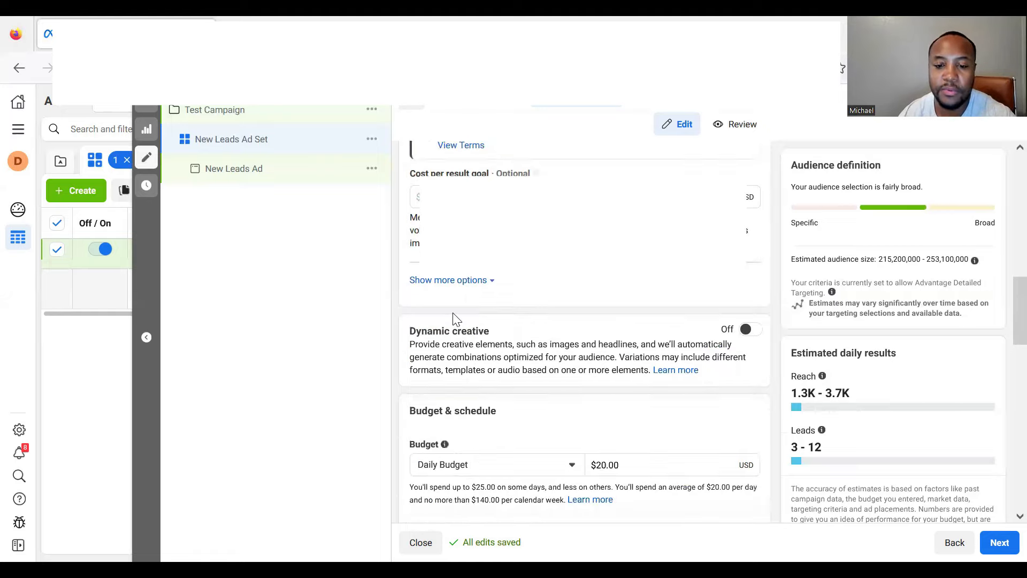
scroll(450, 312, "down", 1)
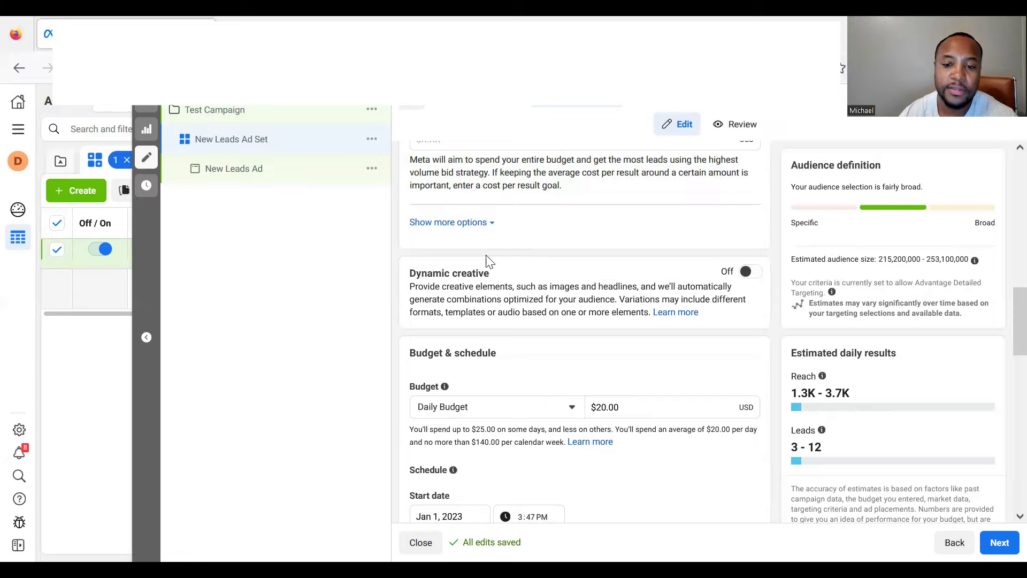
scroll(490, 260, "down", 1)
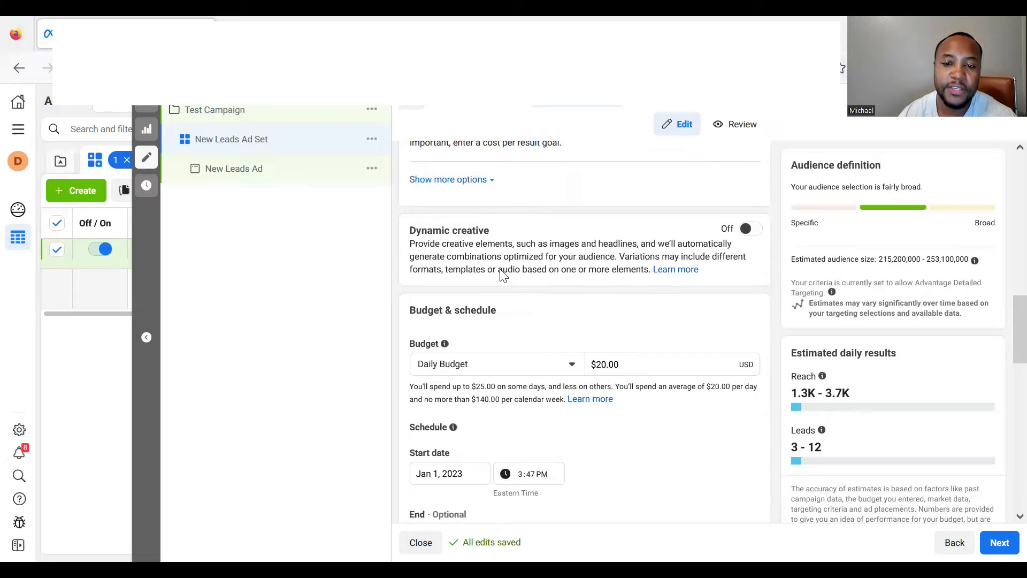
scroll(508, 273, "down", 1)
scroll(631, 288, "down", 1)
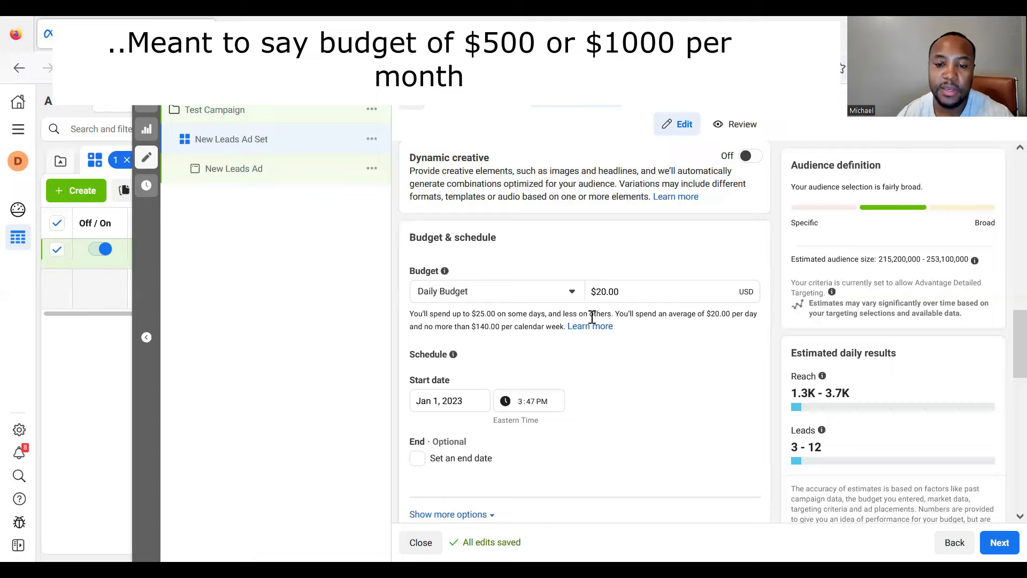
scroll(603, 350, "down", 2)
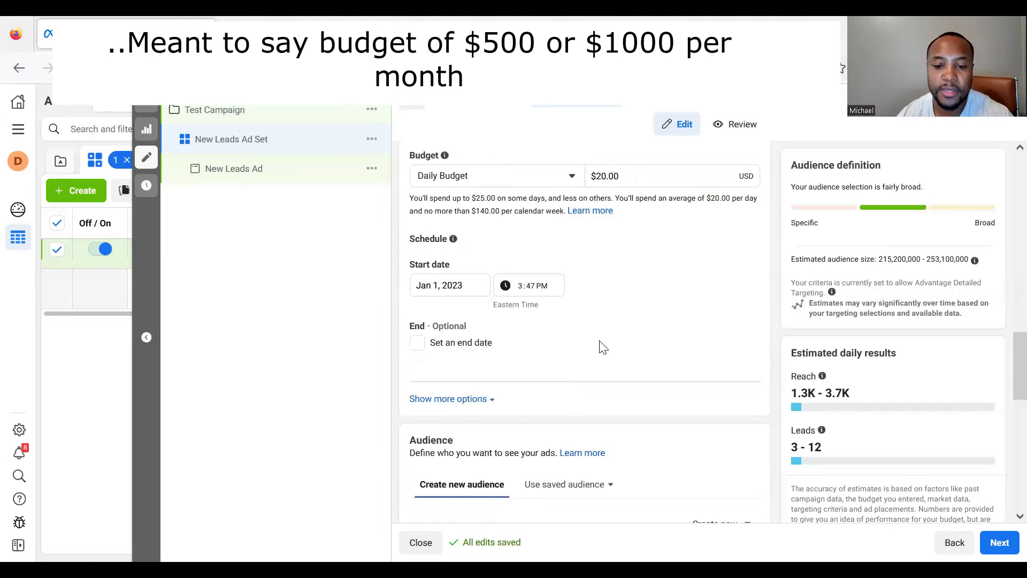
- Review the new audience's custom audiences, locations, age, gender and language settings, and open detailed targeting for editing
scroll(600, 349, "down", 1)
scroll(588, 345, "down", 2)
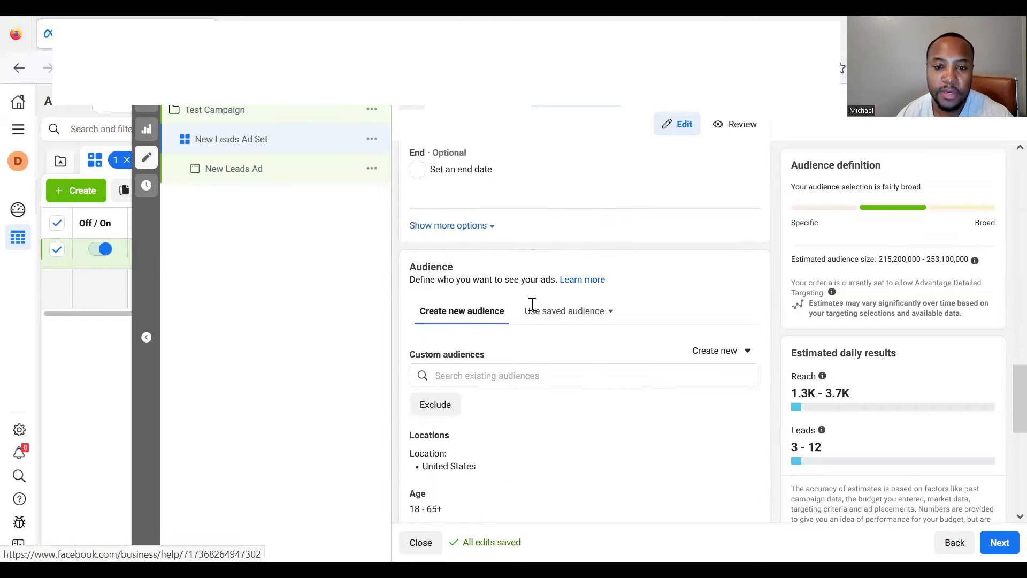
scroll(471, 273, "down", 1)
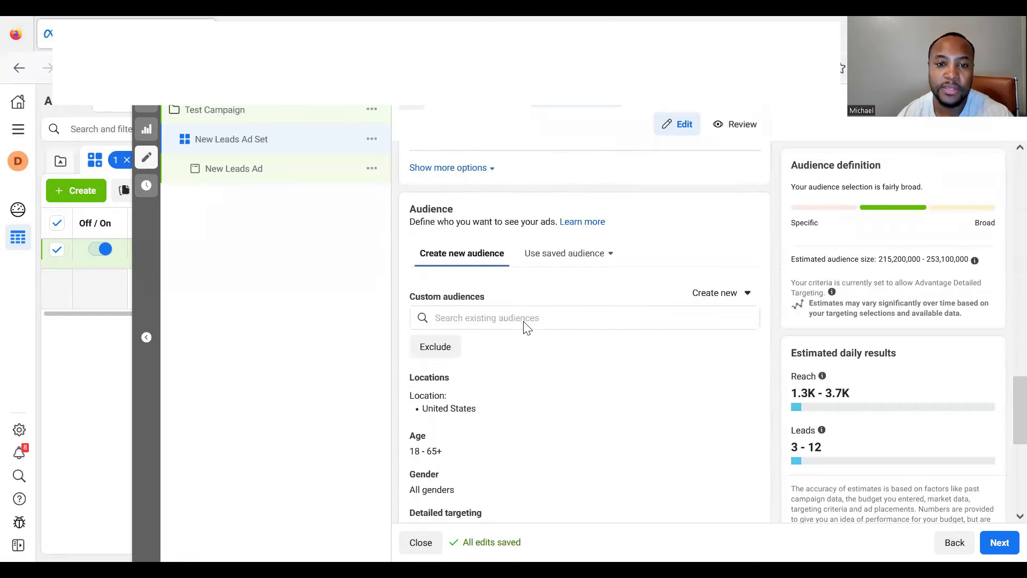
scroll(525, 326, "down", 1)
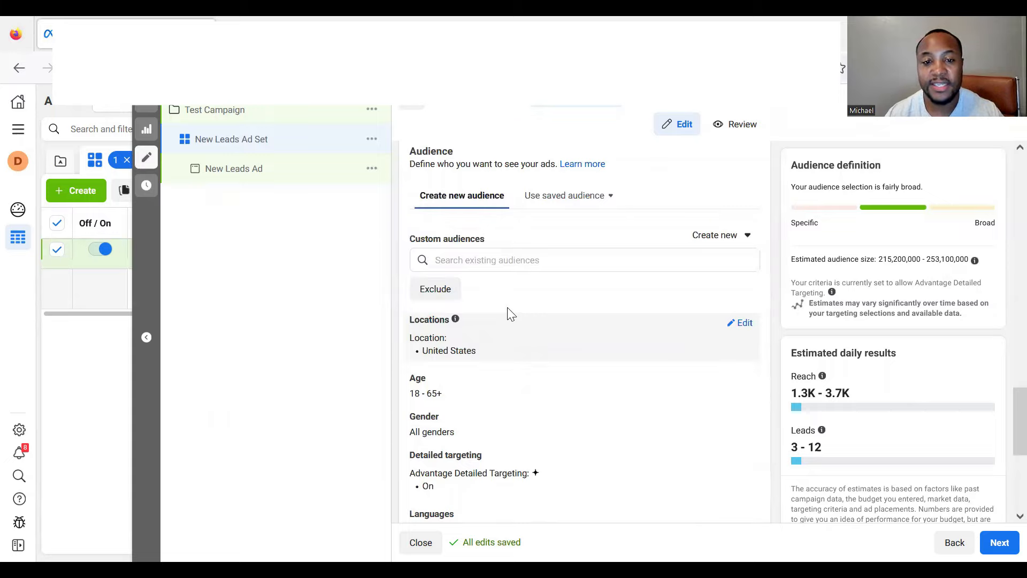
scroll(524, 374, "down", 1)
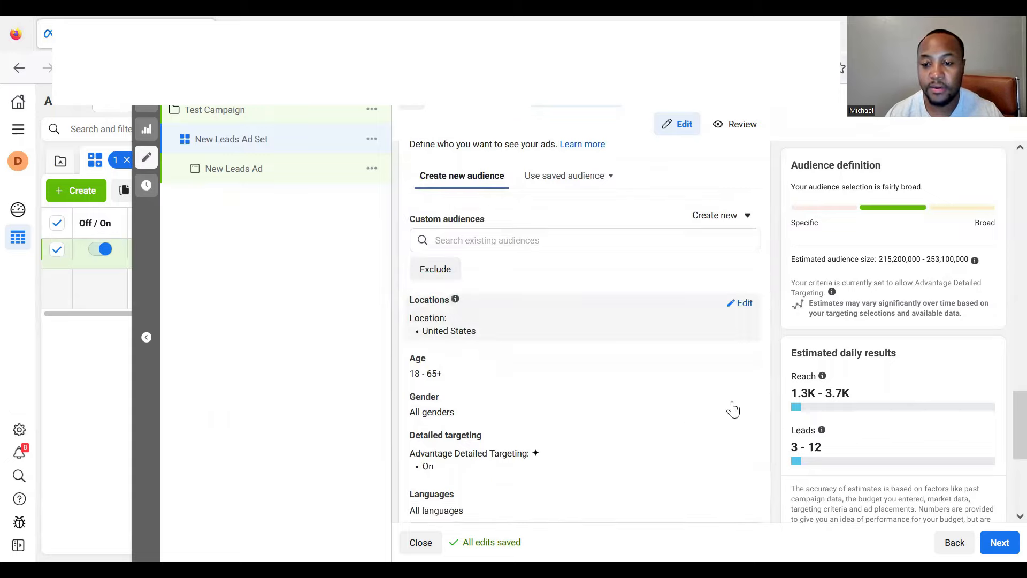
scroll(743, 411, "down", 1)
left_click(451, 397)
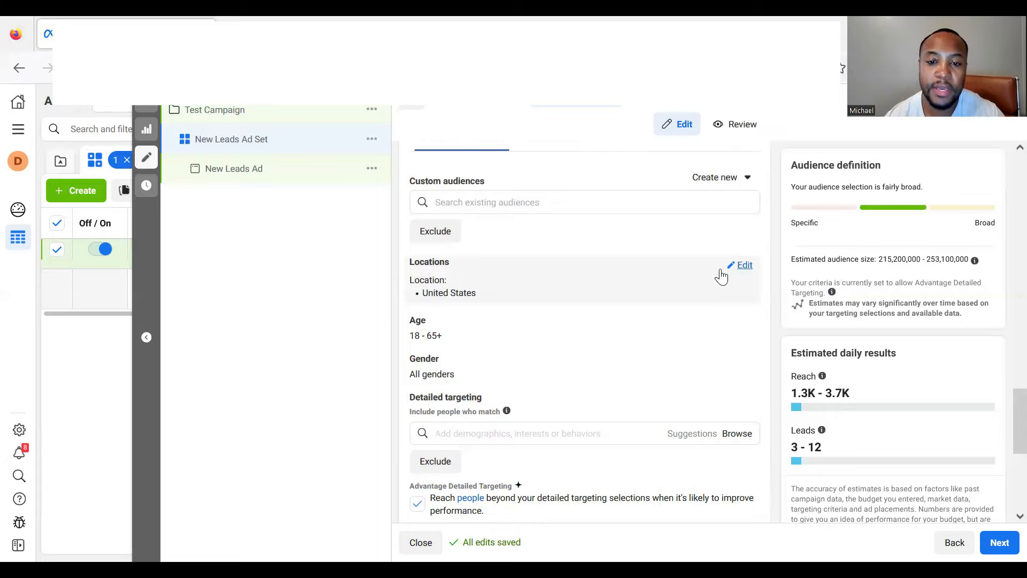
- Replace United States with the city of Houston, Texas as the audience's included location
left_click(742, 266)
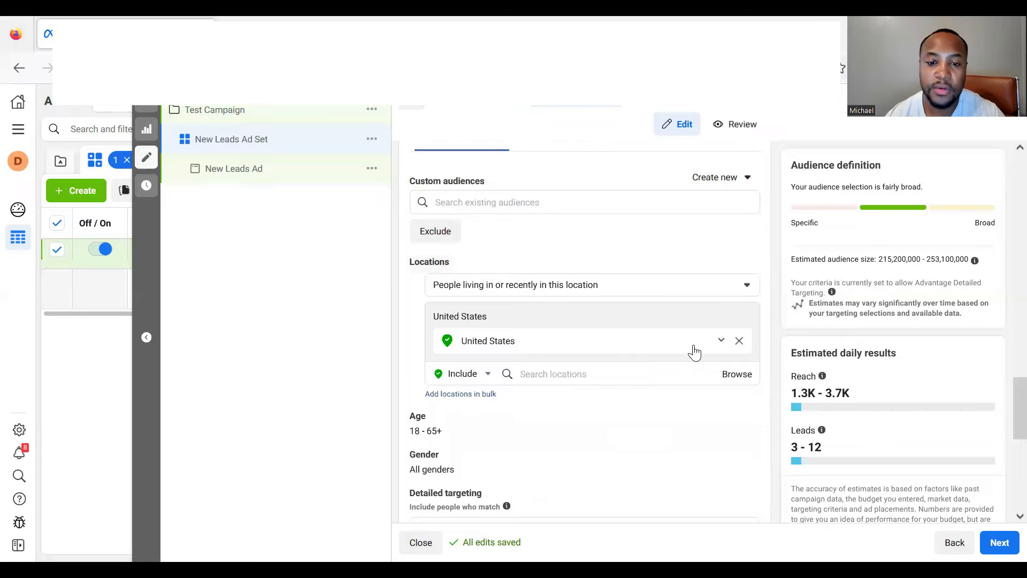
left_click(738, 341)
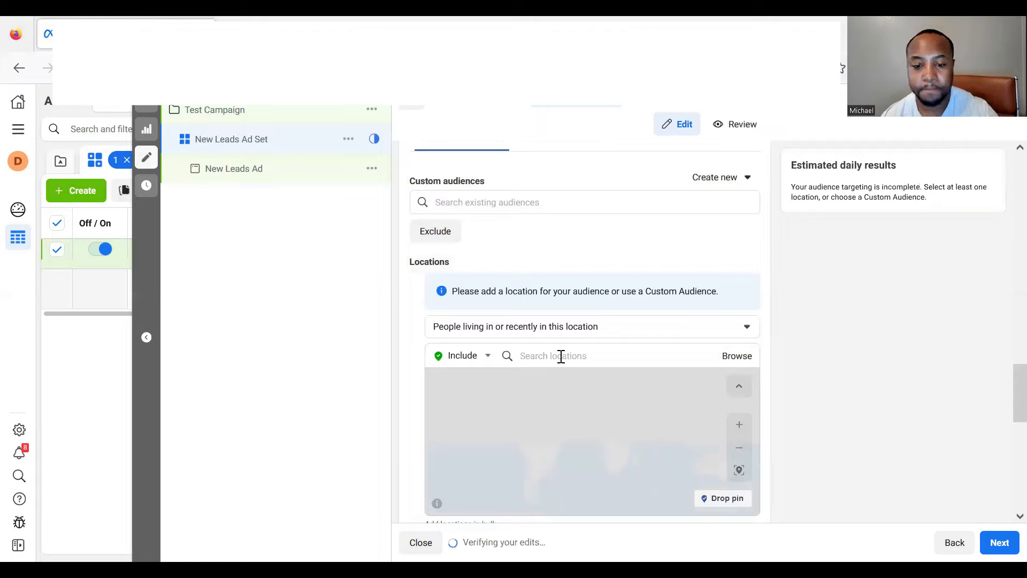
left_click(561, 356)
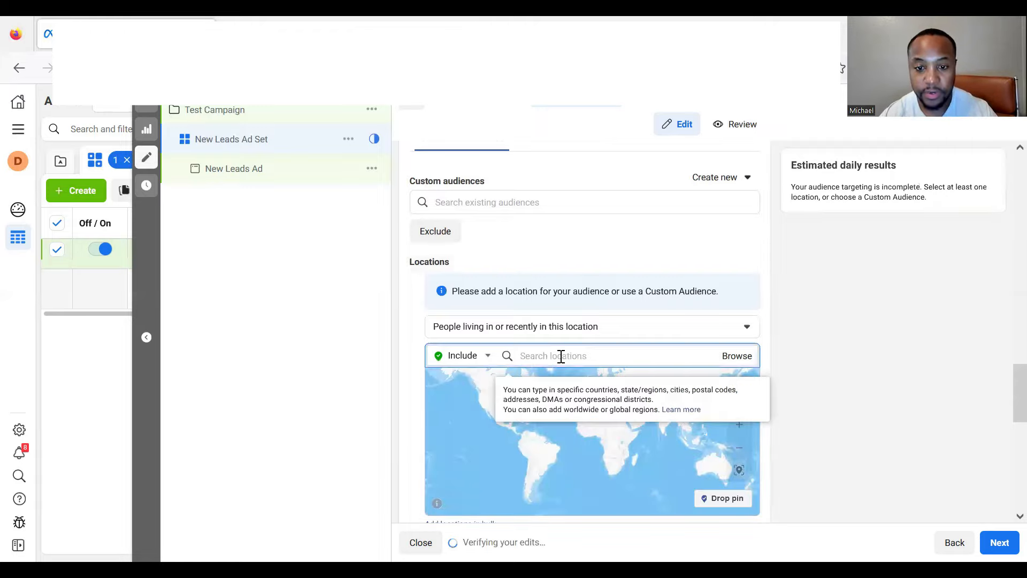
type("houston")
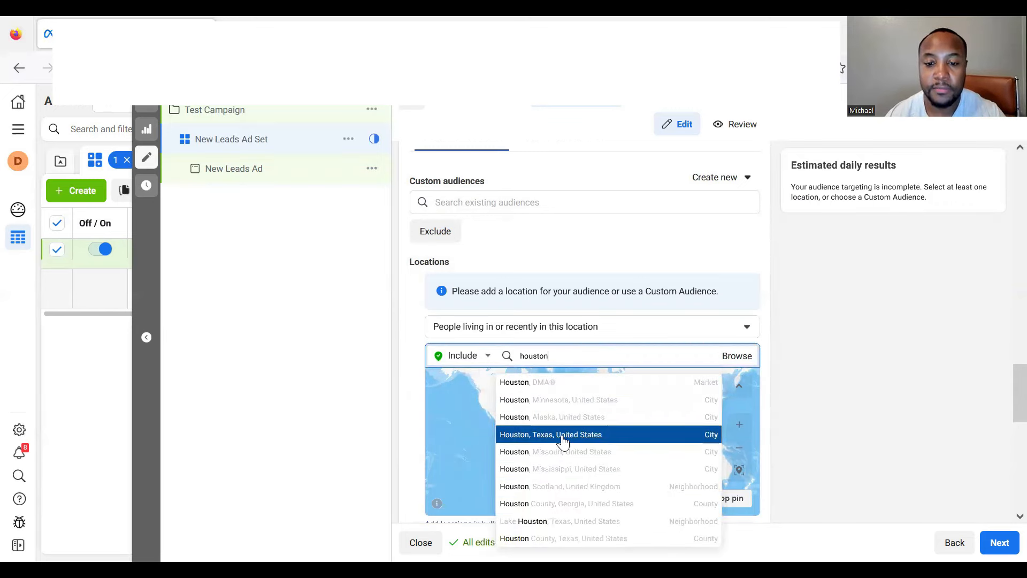
left_click(565, 432)
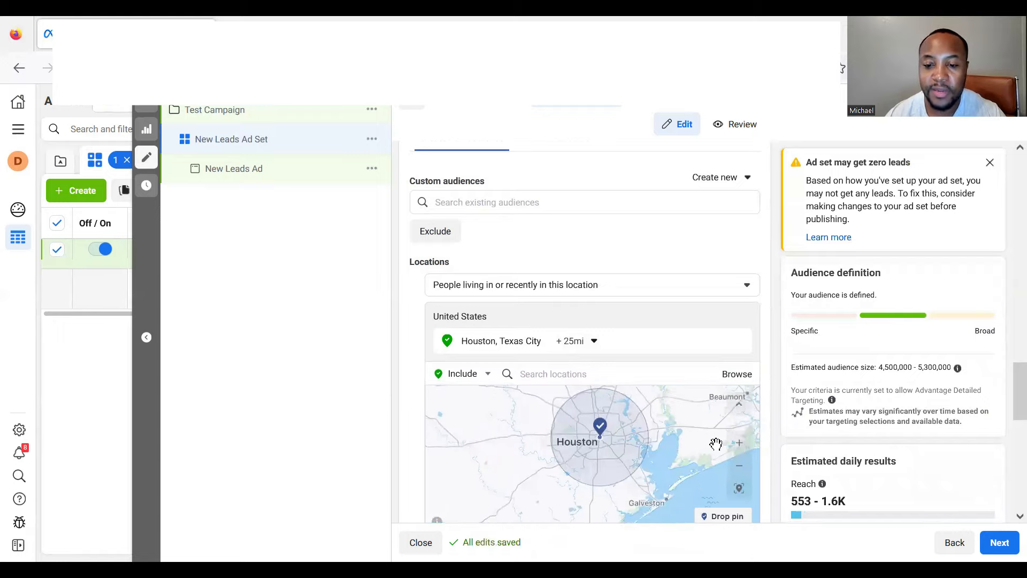
- Set the targeting radius around Houston to 10 mi
left_click(739, 442)
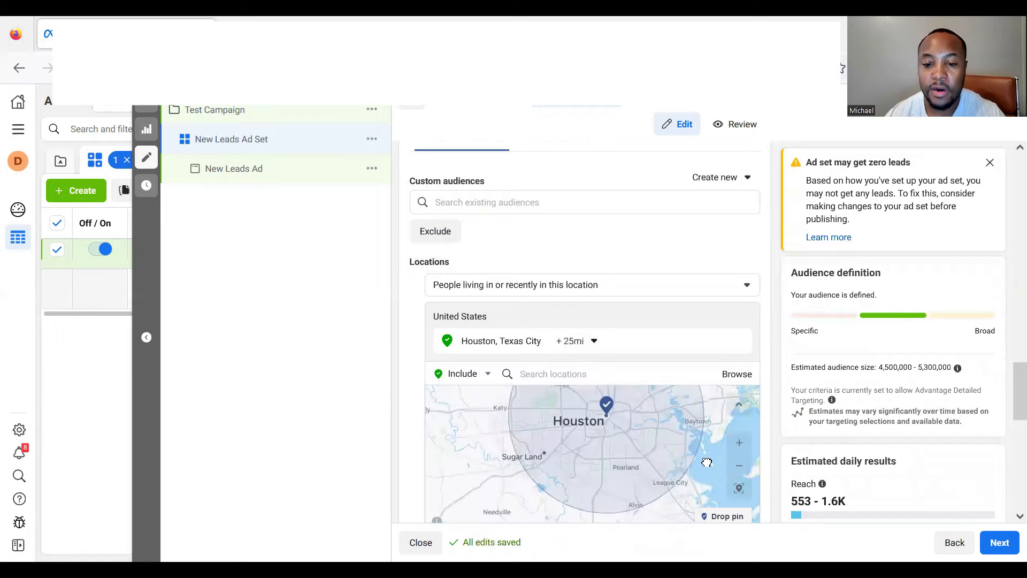
left_click_drag(707, 463, 702, 484)
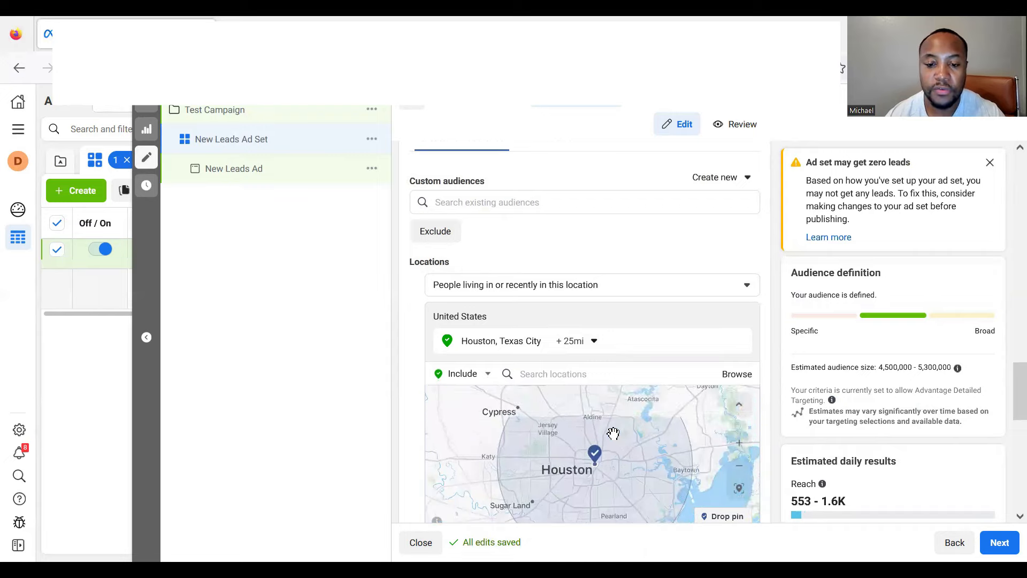
left_click_drag(696, 467, 697, 412)
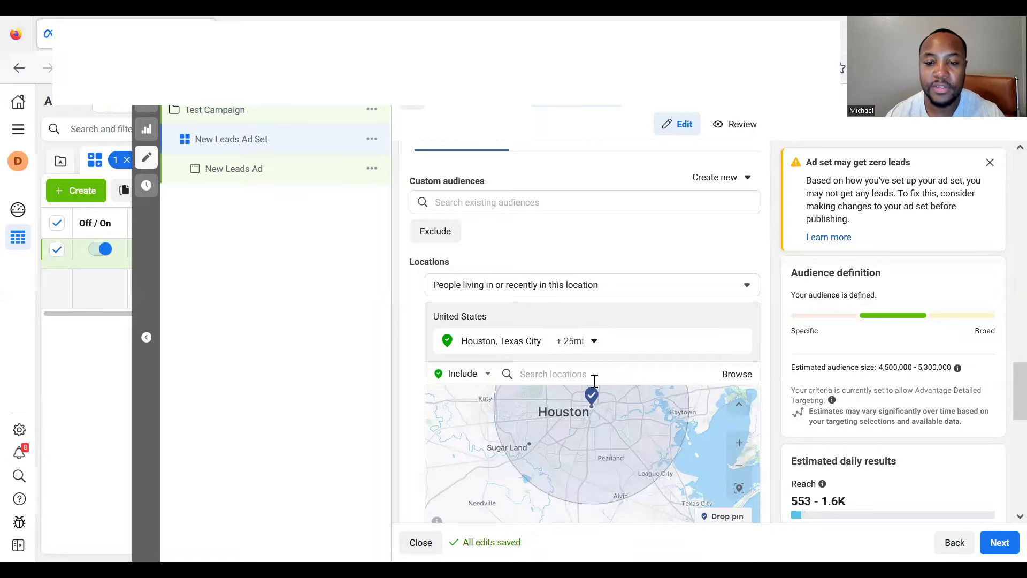
left_click(588, 345)
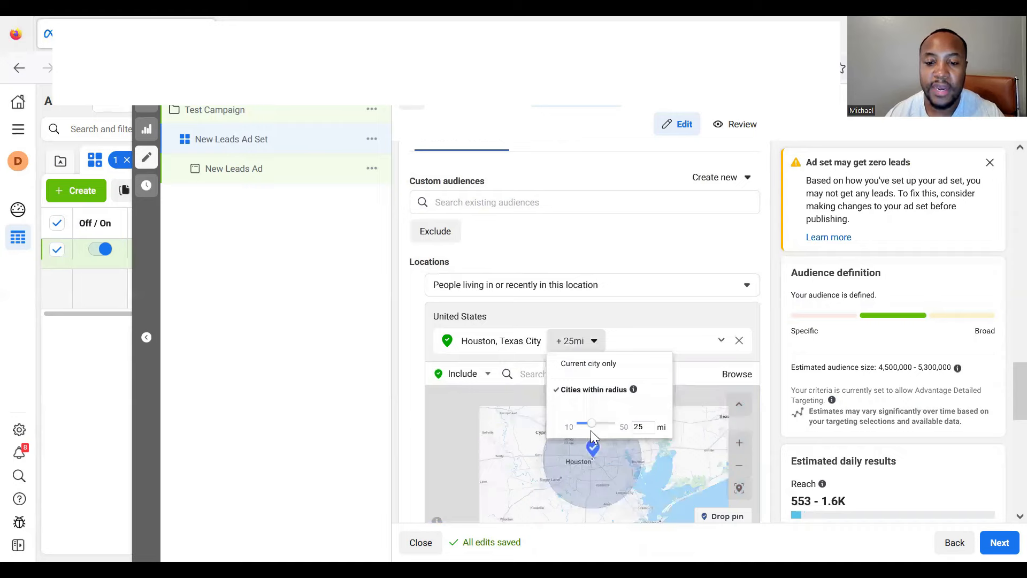
double_click(640, 427)
type("10")
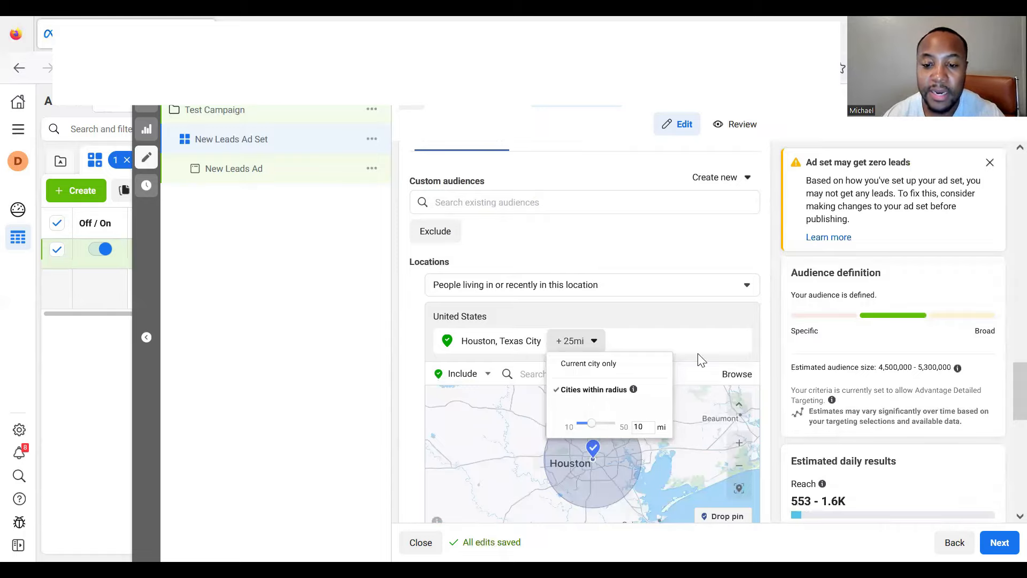
left_click(685, 360)
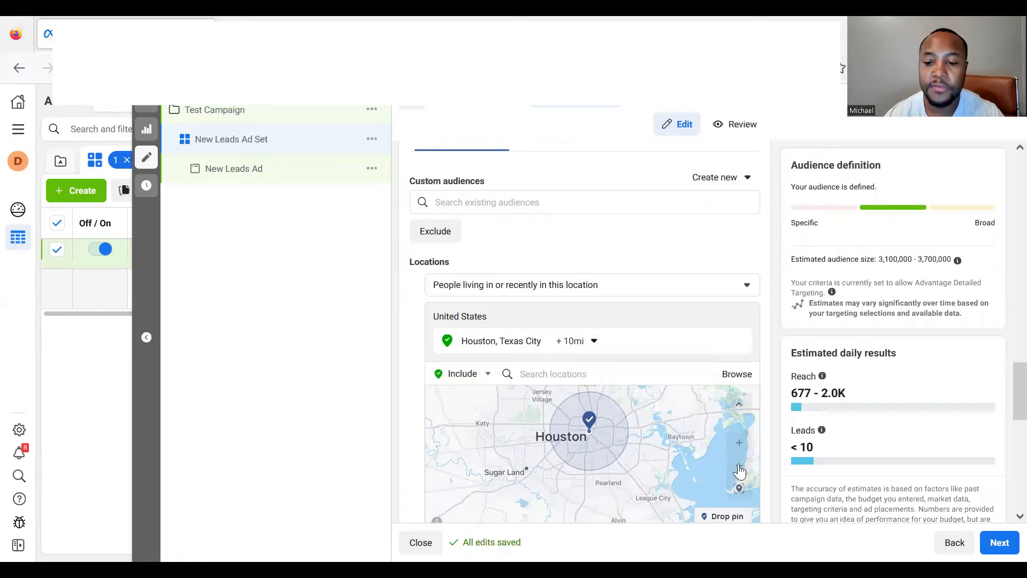
- Inspect the area around Houston on the map and limit the location targeting to "People living in this location"
scroll(648, 490, "down", 2)
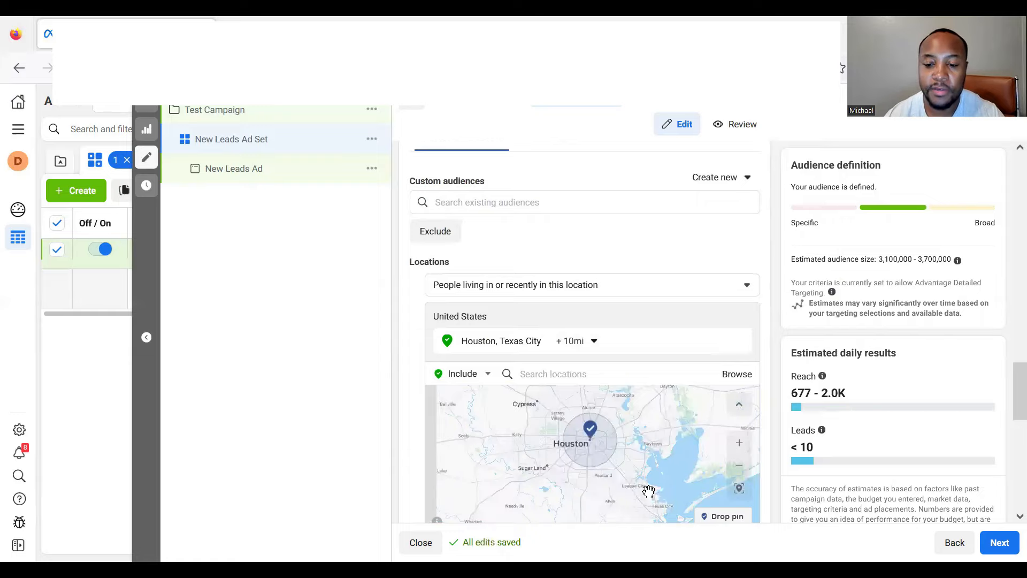
scroll(648, 490, "down", 2)
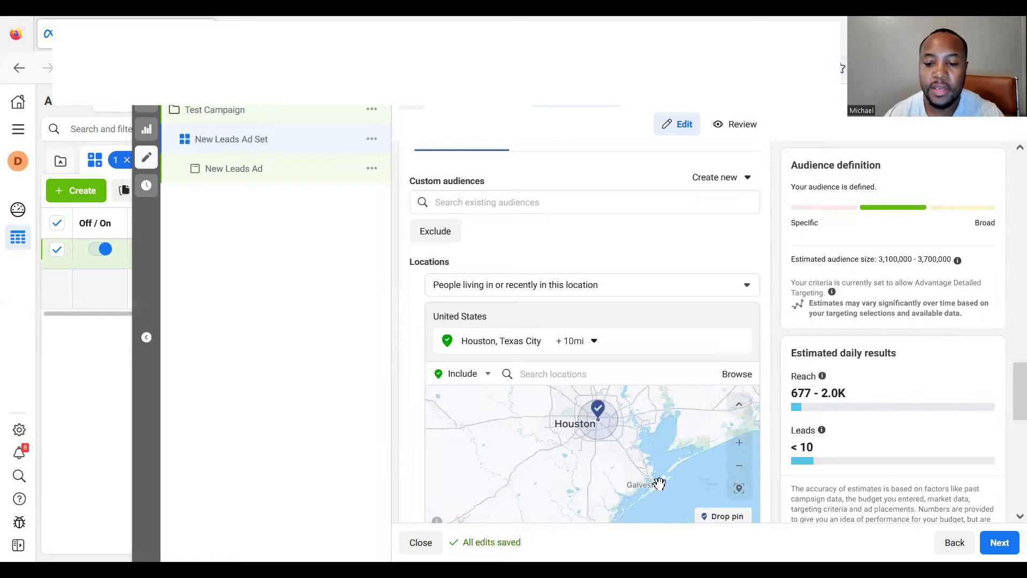
scroll(659, 475, "up", 2)
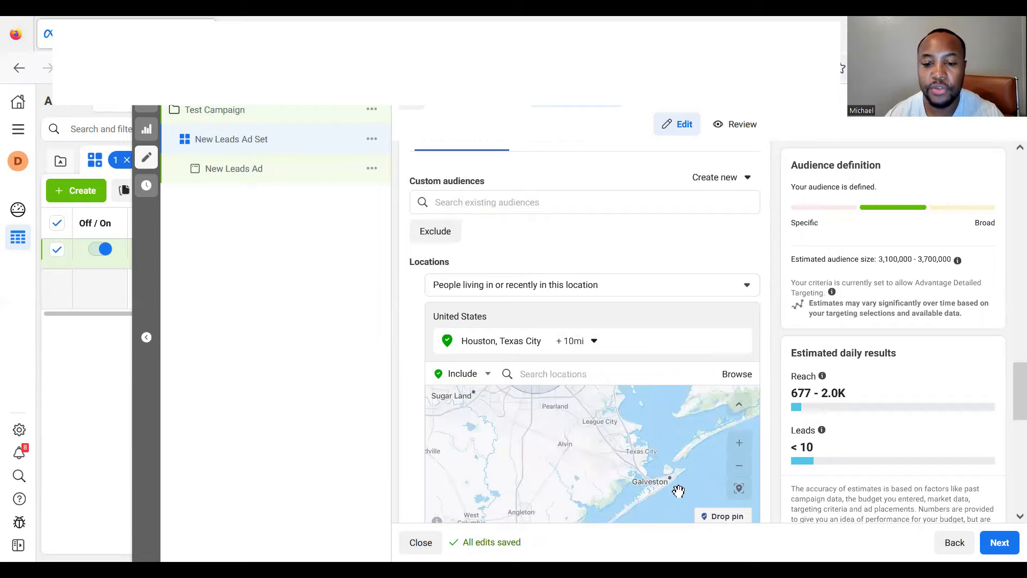
left_click_drag(525, 437, 599, 463)
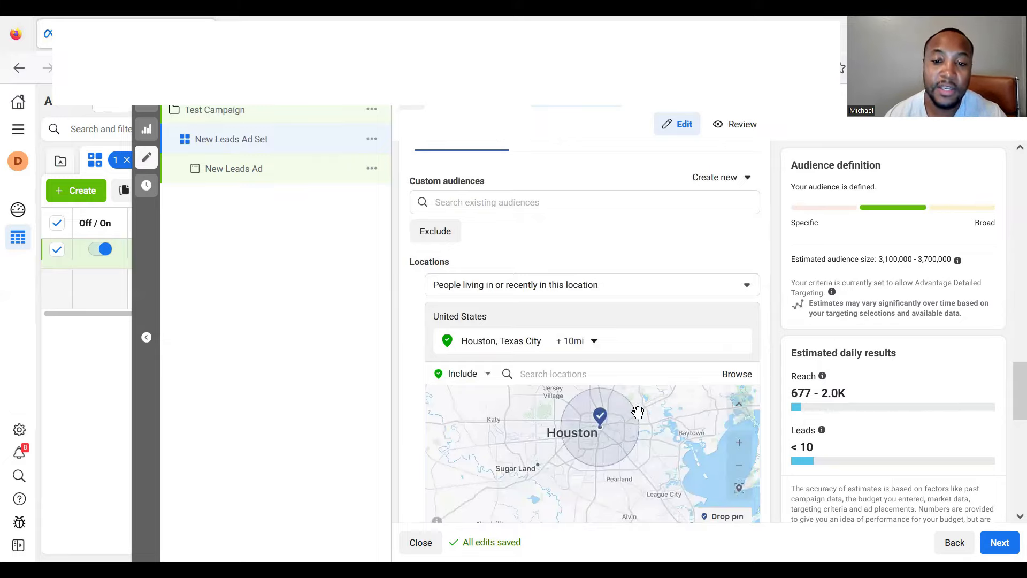
left_click(594, 293)
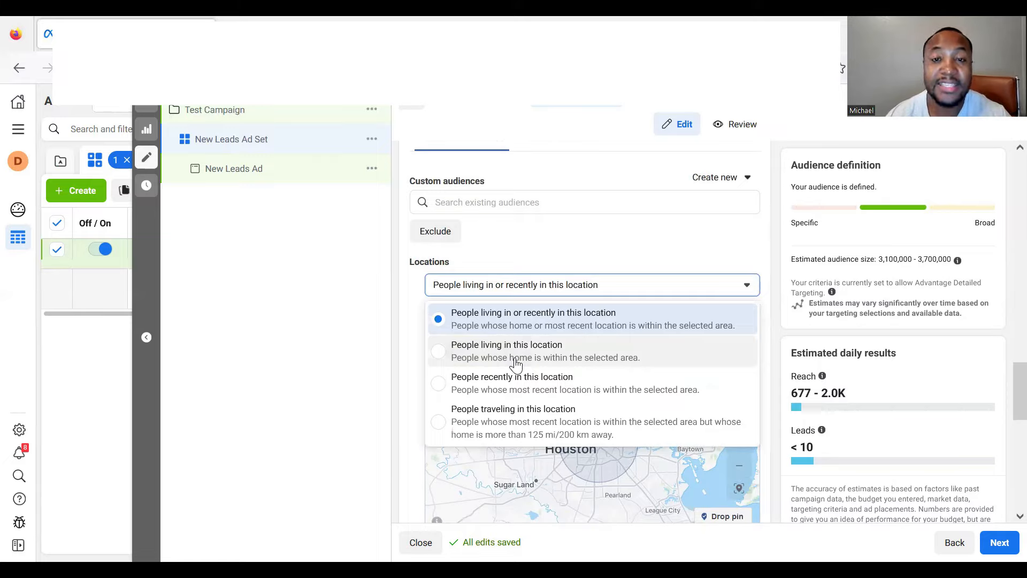
left_click(463, 362)
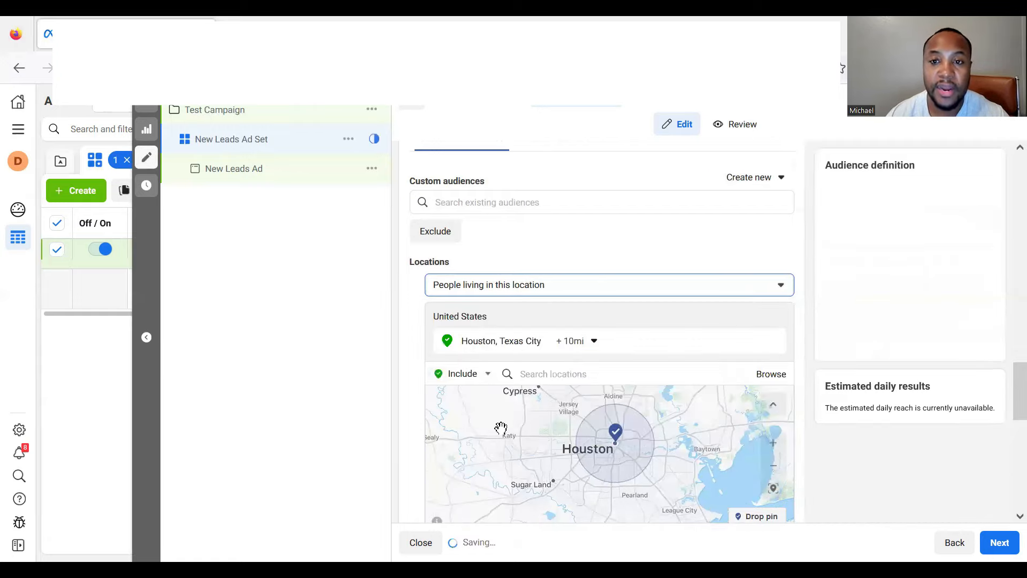
- Examine the map coverage around Houston and its suburbs against the audience definition and estimated daily results
left_click_drag(502, 424, 483, 406)
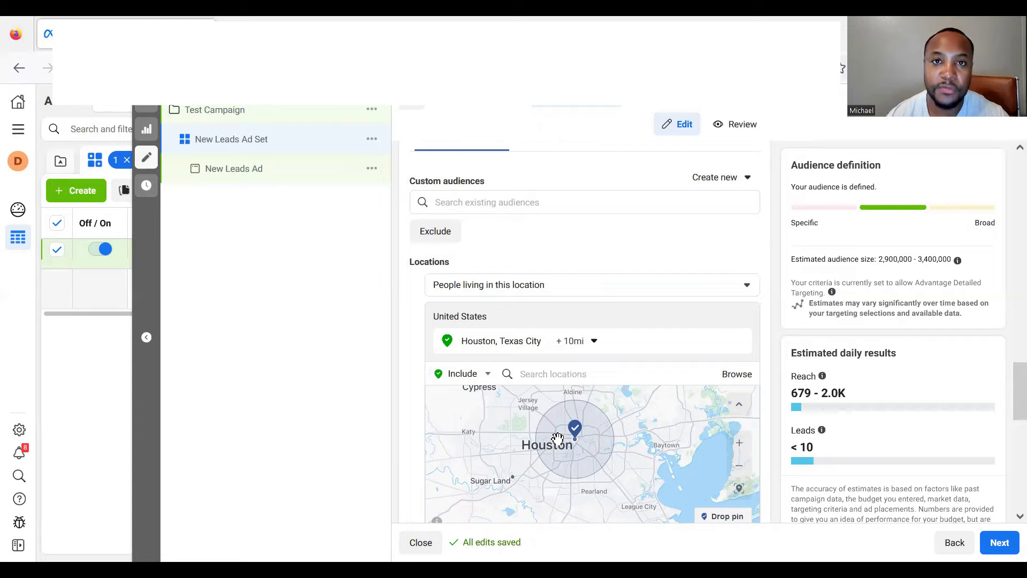
left_click_drag(519, 418, 550, 445)
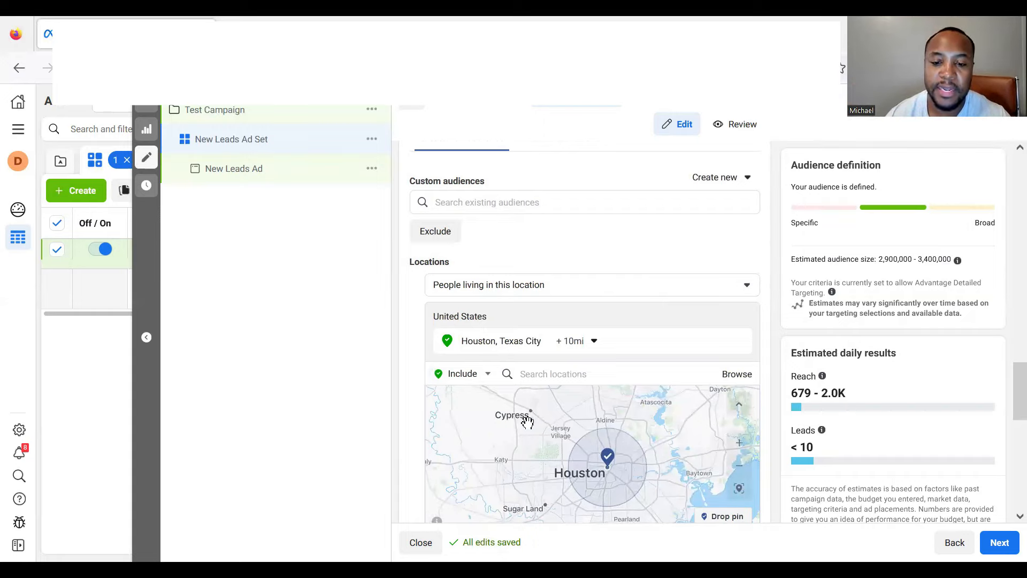
left_click_drag(534, 435, 550, 467)
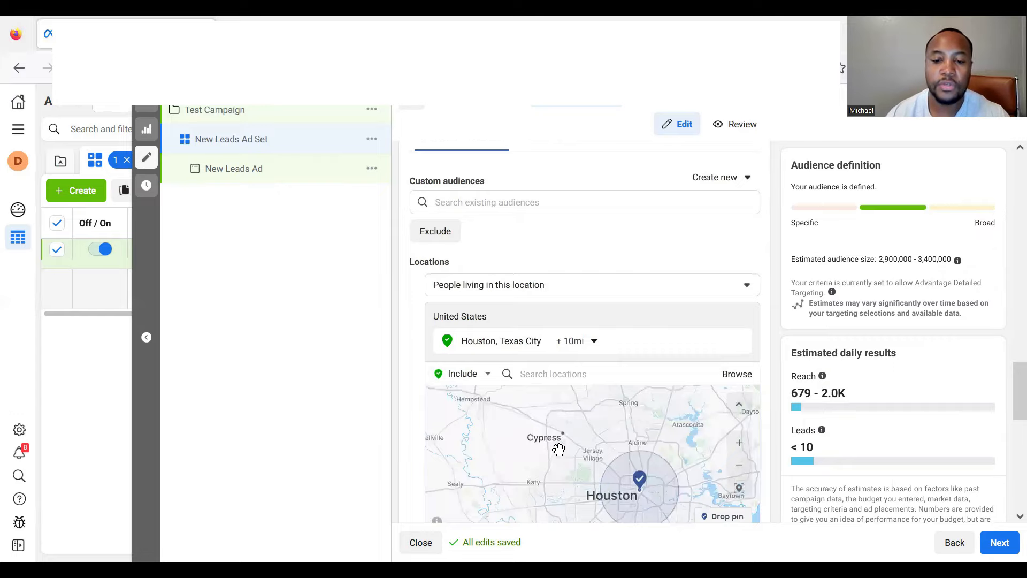
left_click_drag(544, 464, 526, 465)
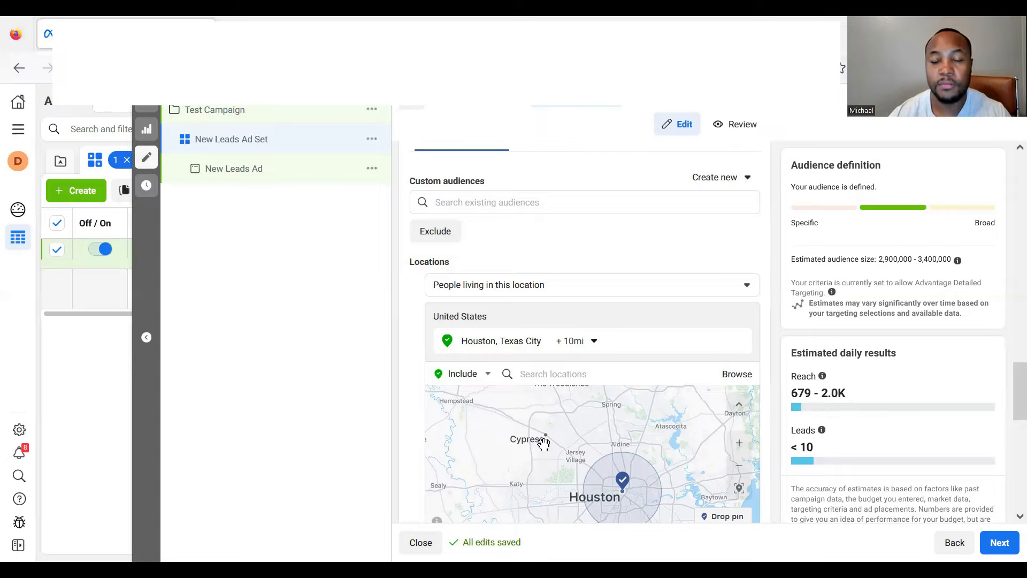
left_click_drag(544, 441, 541, 435)
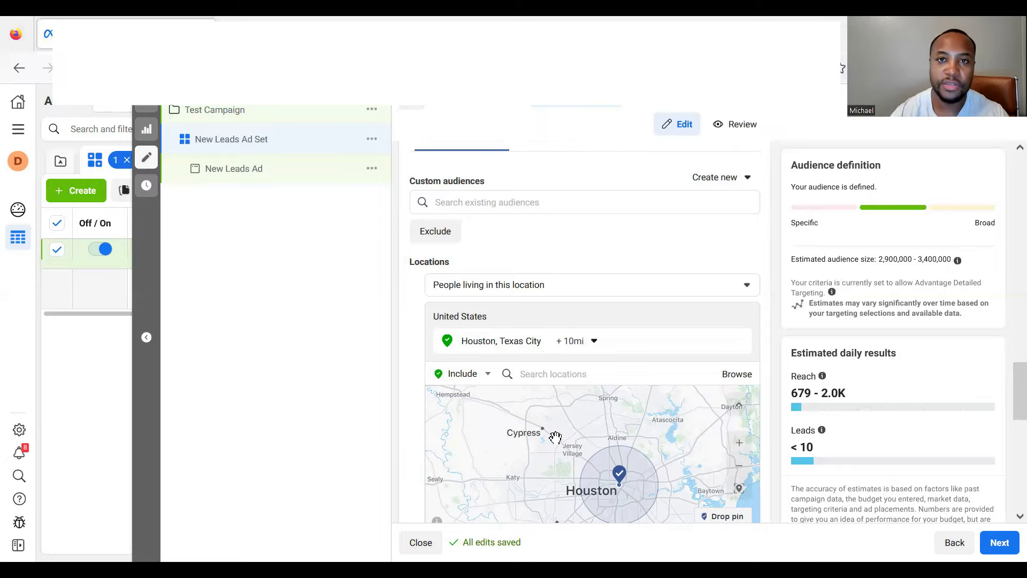
scroll(527, 396, "down", 2)
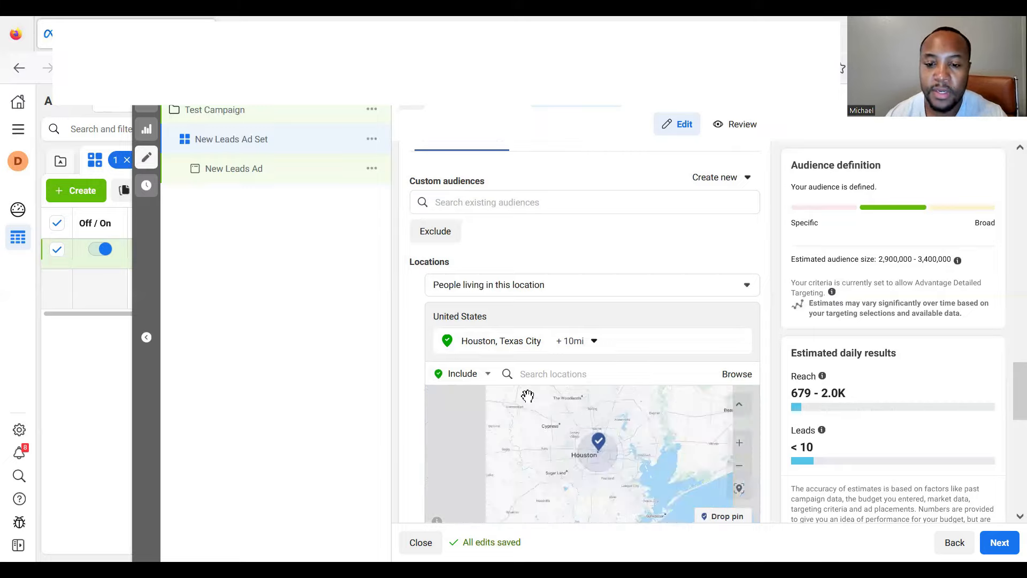
scroll(621, 307, "down", 3)
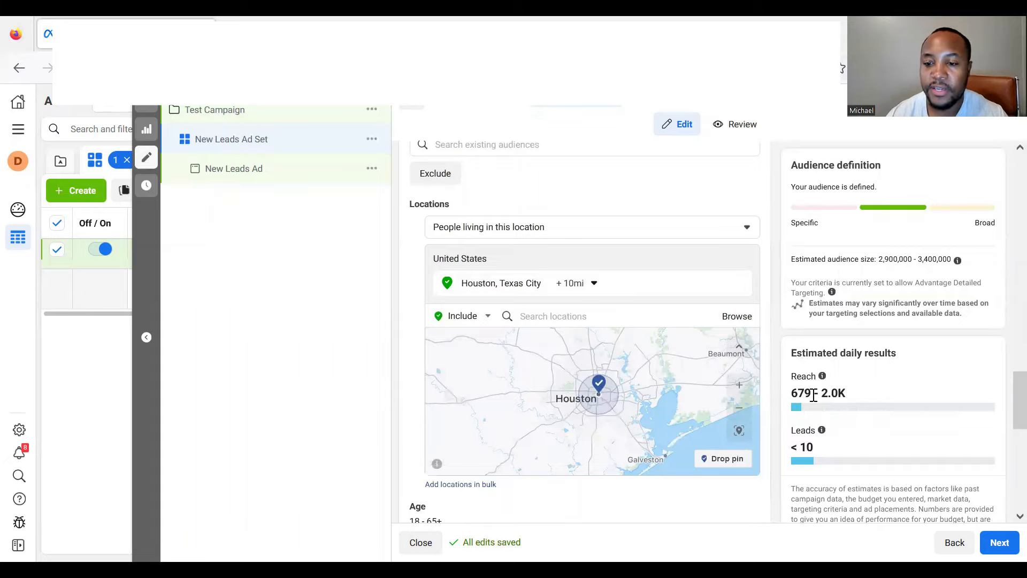
scroll(784, 338, "up", 1)
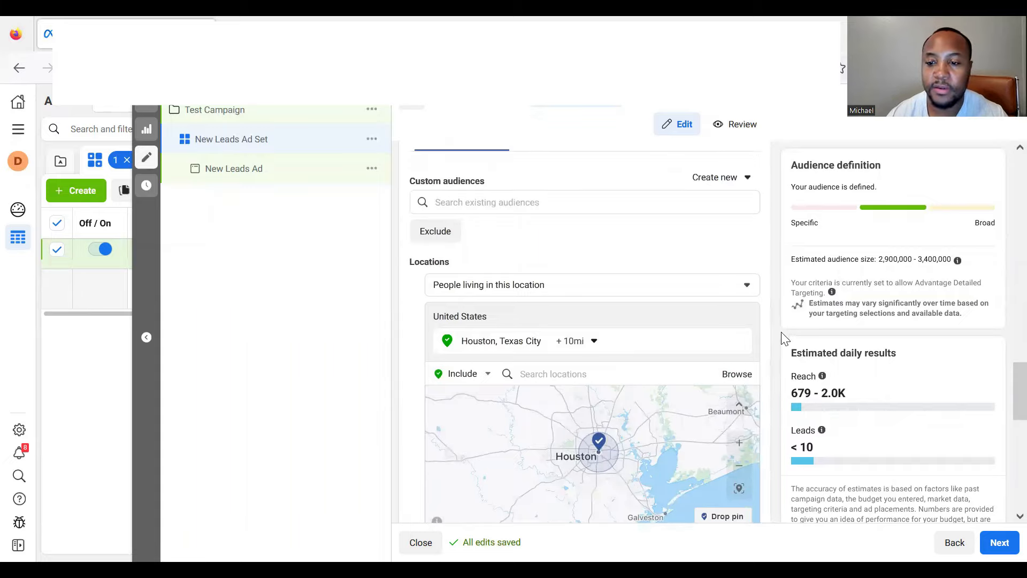
scroll(786, 393, "down", 1)
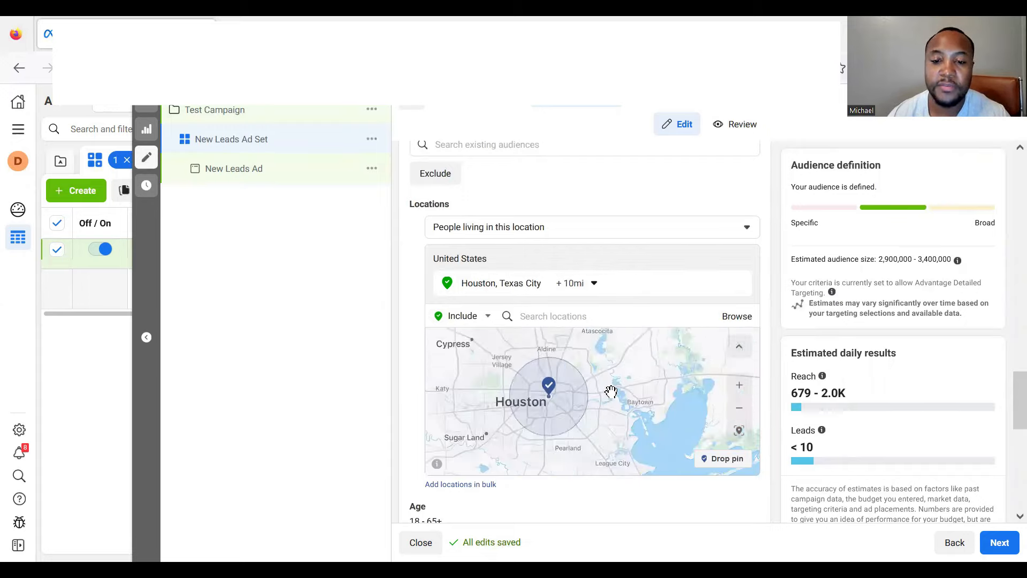
scroll(613, 392, "up", 1)
scroll(653, 394, "up", 1)
left_click_drag(616, 390, 639, 392)
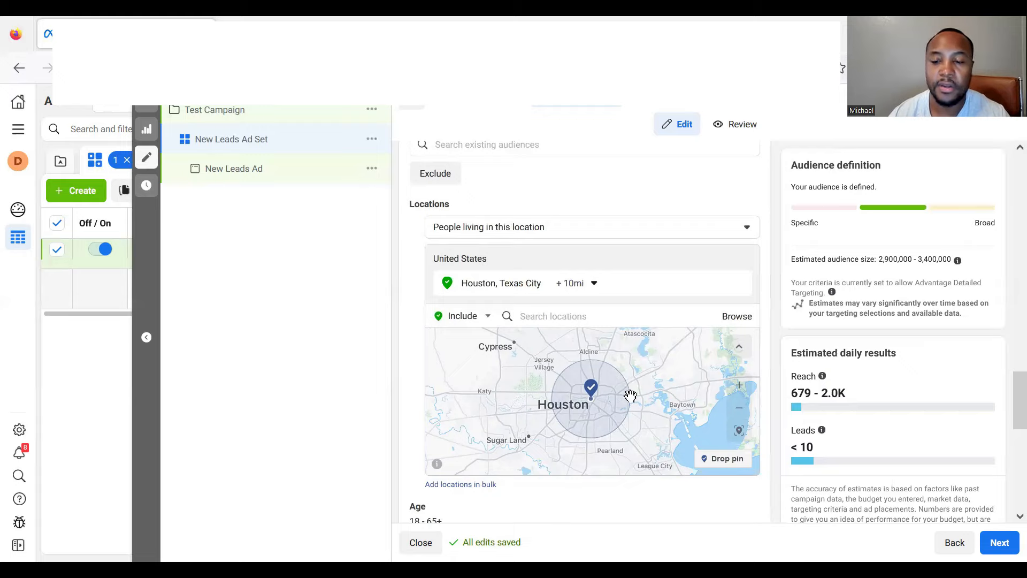
- Set the audience's minimum age to 30
scroll(772, 356, "down", 1)
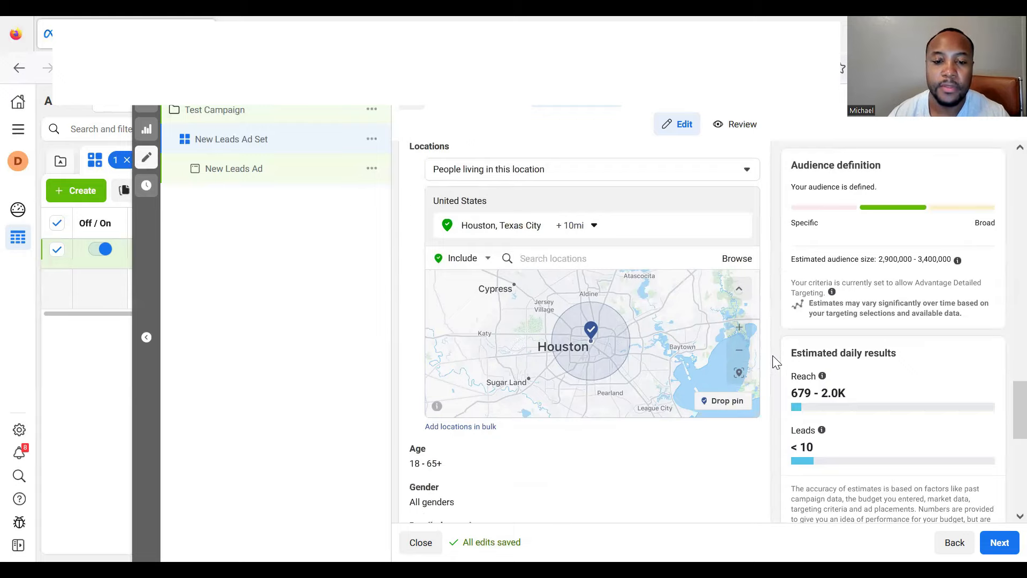
scroll(749, 337, "down", 2)
left_click(744, 333)
left_click(447, 359)
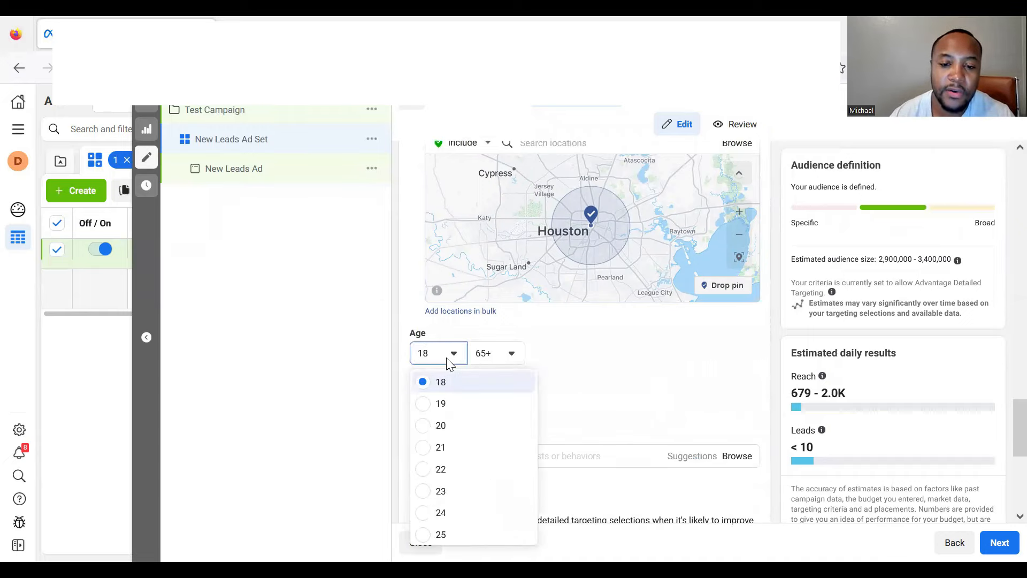
scroll(521, 399, "down", 1)
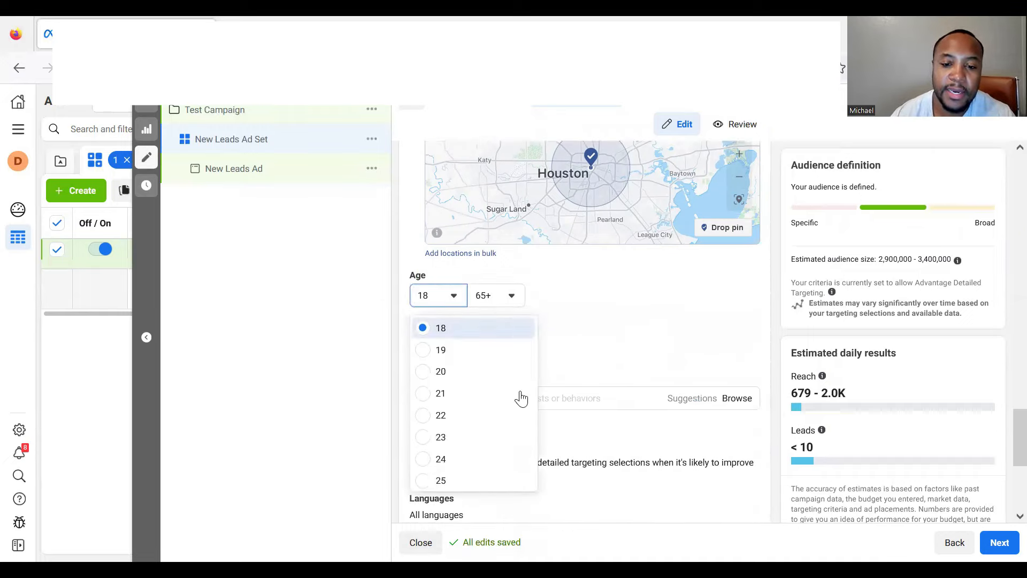
scroll(522, 399, "down", 1)
scroll(522, 399, "down", 1)
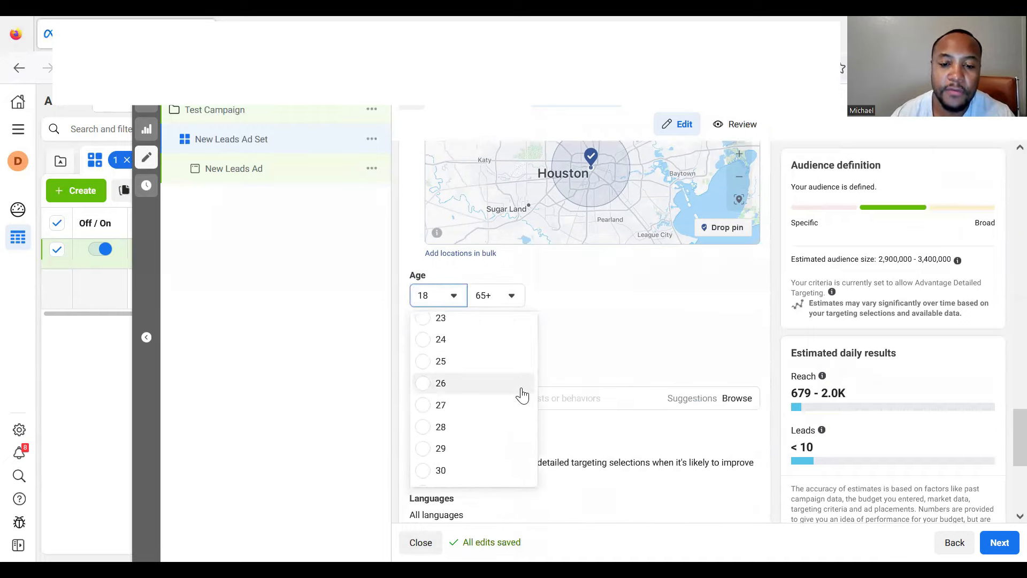
scroll(513, 397, "down", 1)
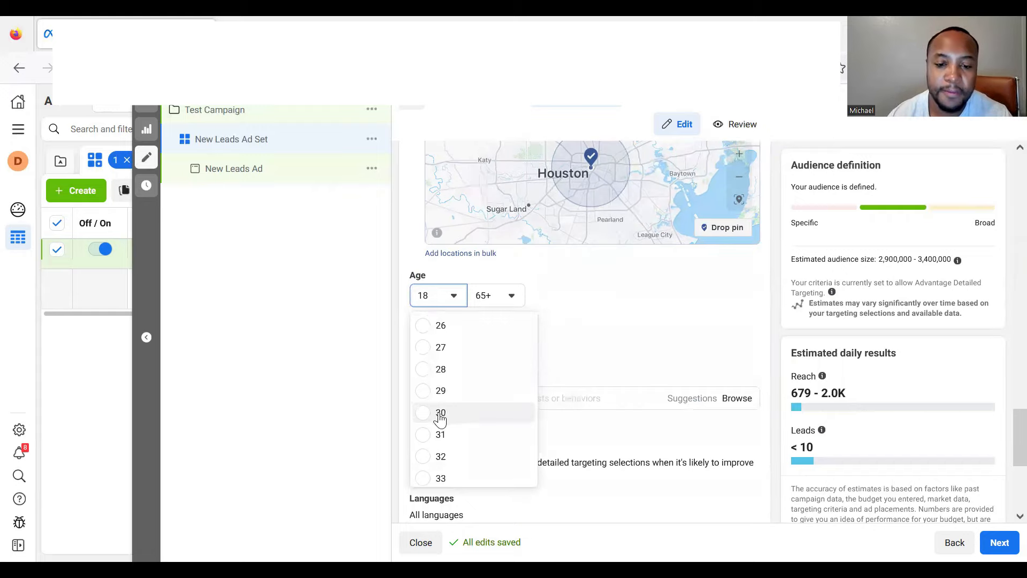
left_click(421, 417)
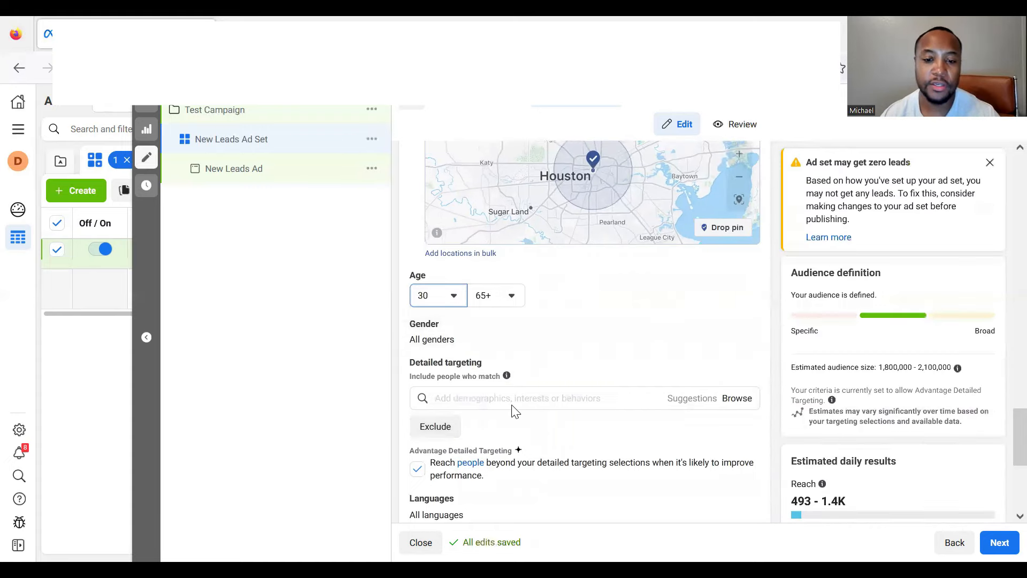
- Turn off Advantage Detailed Targeting so the audience does not extend beyond the detailed targeting selections
scroll(492, 380, "down", 1)
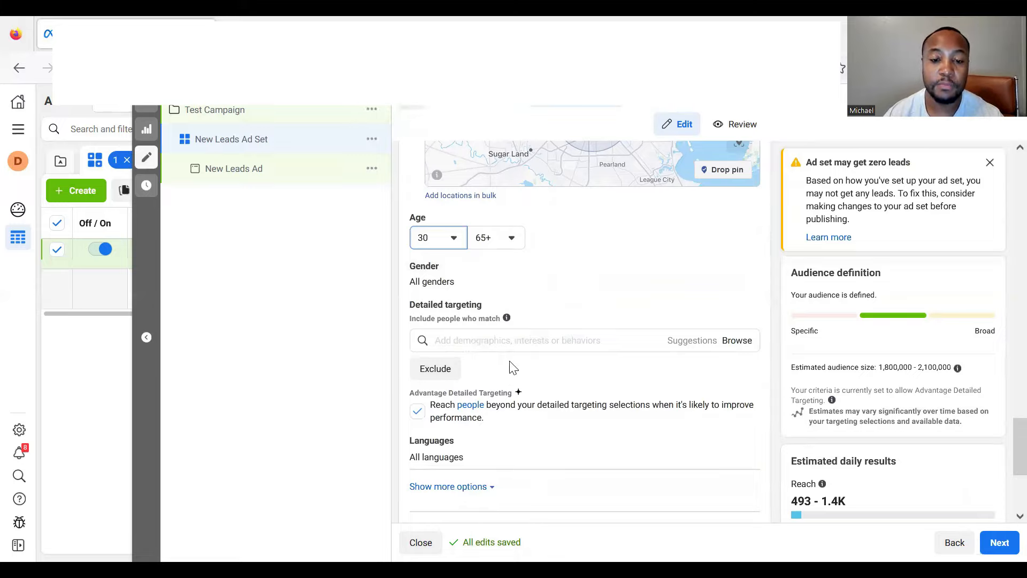
scroll(520, 373, "up", 1)
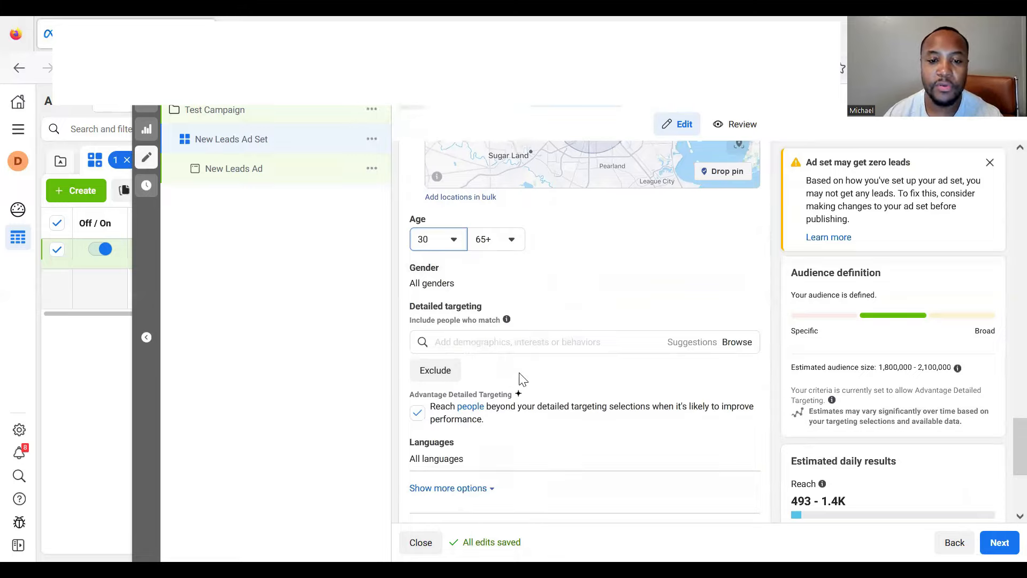
scroll(447, 394, "up", 2)
scroll(417, 369, "up", 3)
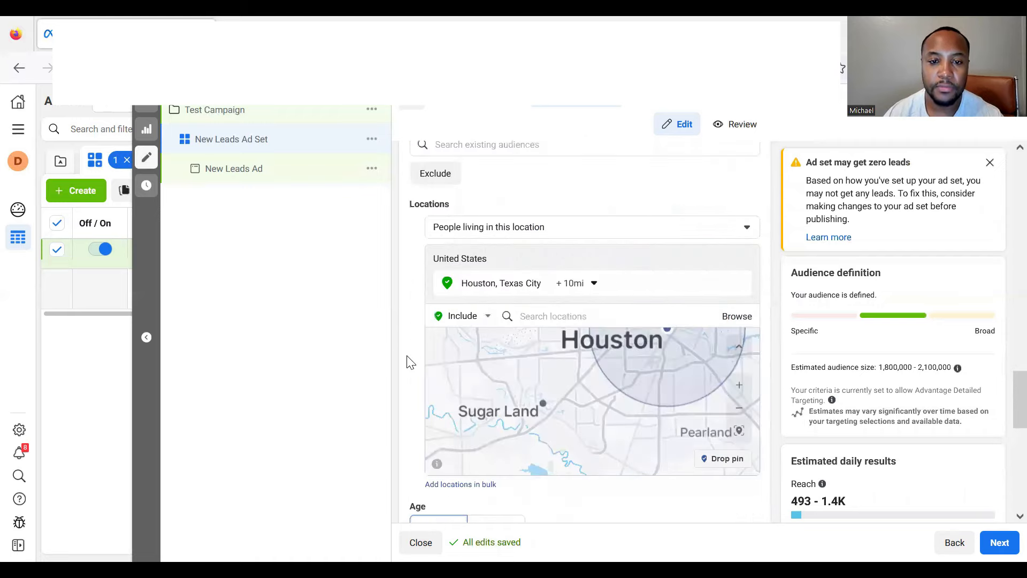
scroll(416, 351, "up", 1)
scroll(415, 352, "down", 1)
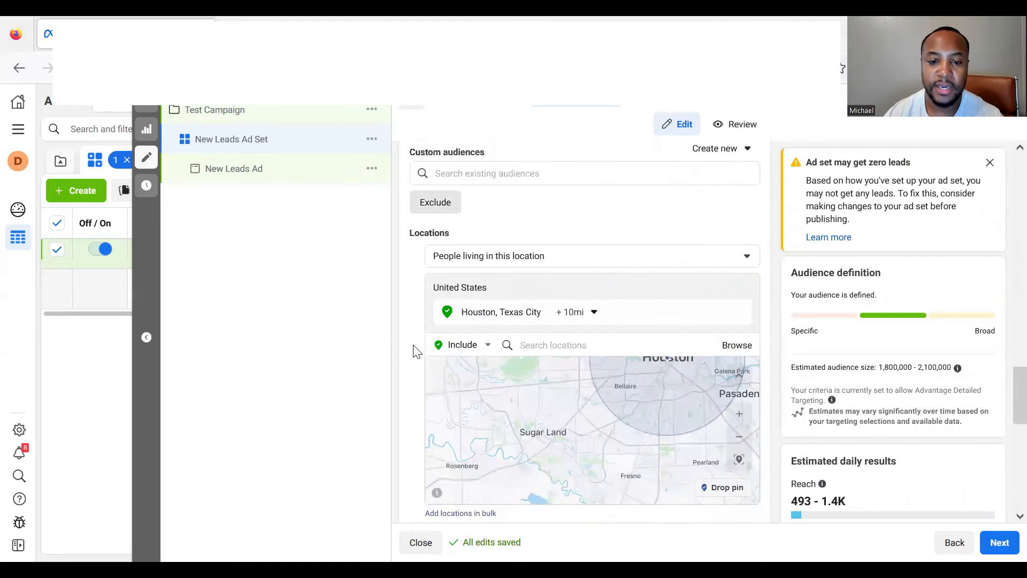
scroll(557, 350, "down", 6)
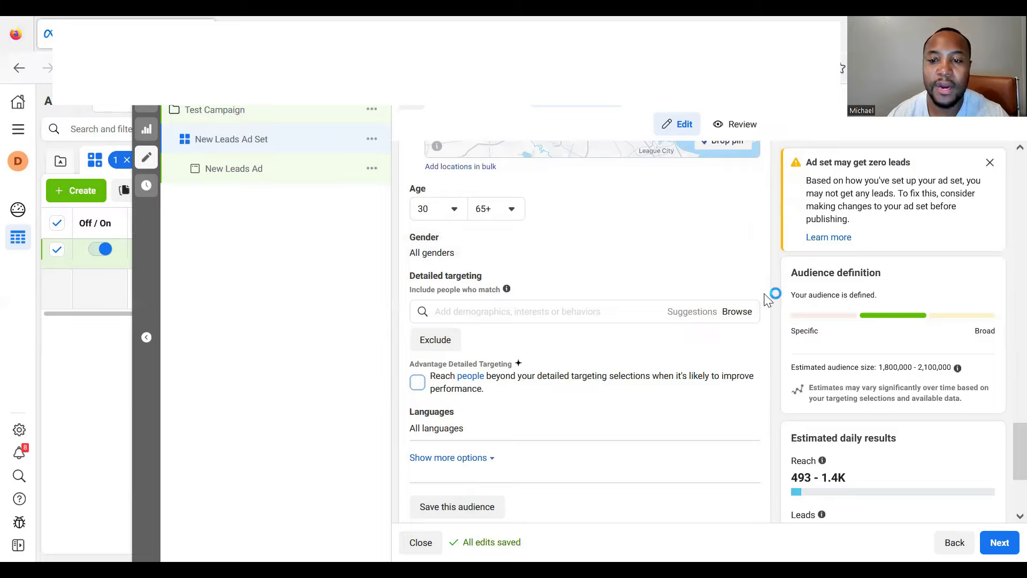
- Review the ad set's age, gender, detailed targeting, languages and placements settings against the audience definition and estimated daily results
scroll(769, 300, "up", 5)
scroll(770, 305, "down", 4)
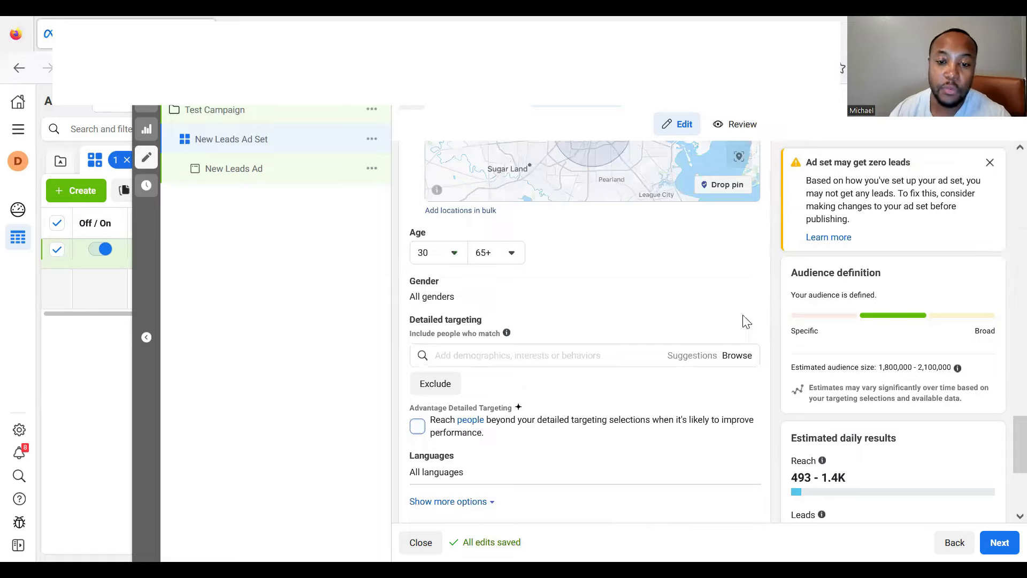
scroll(733, 326, "down", 1)
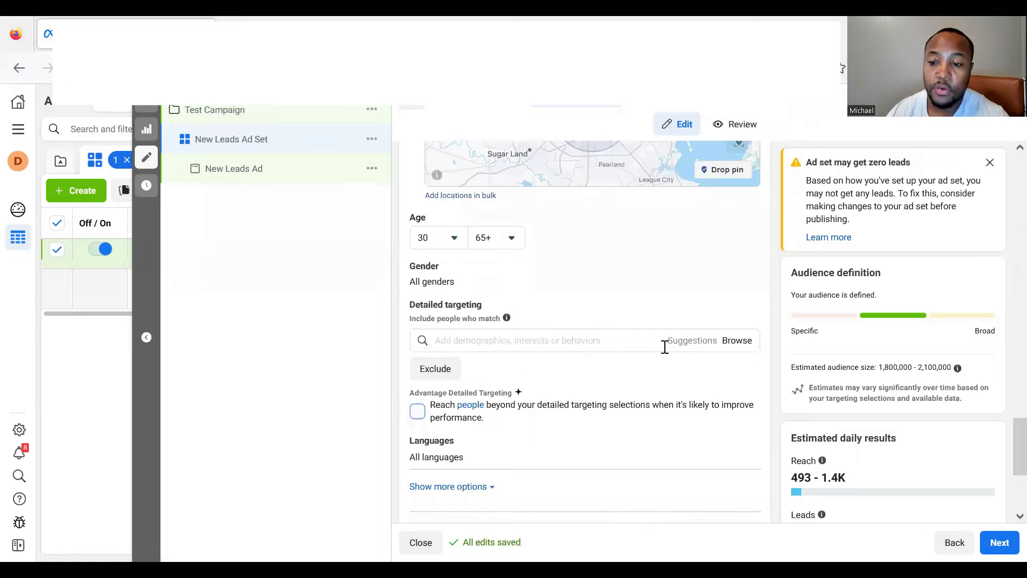
scroll(706, 351, "down", 1)
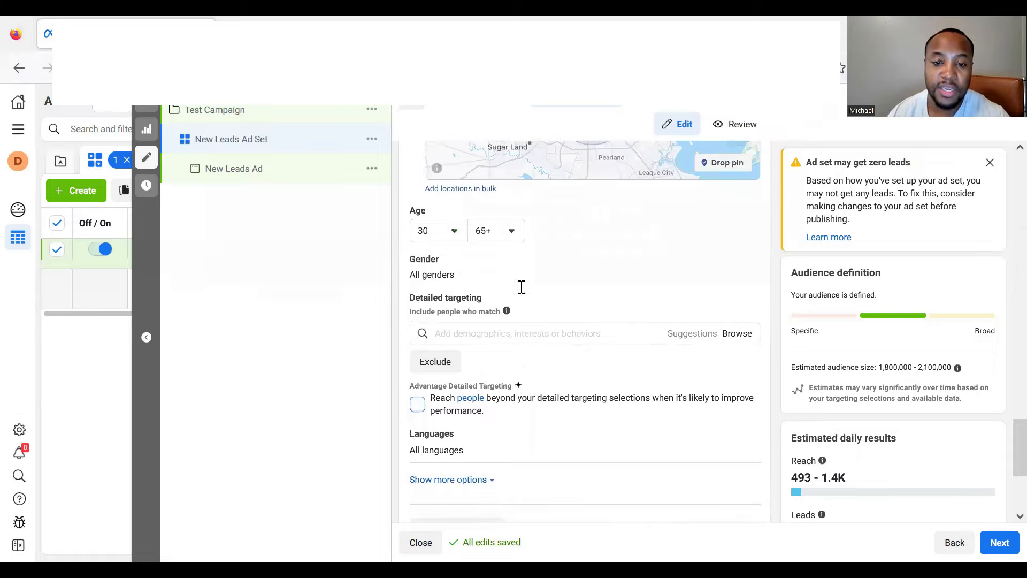
scroll(520, 287, "down", 1)
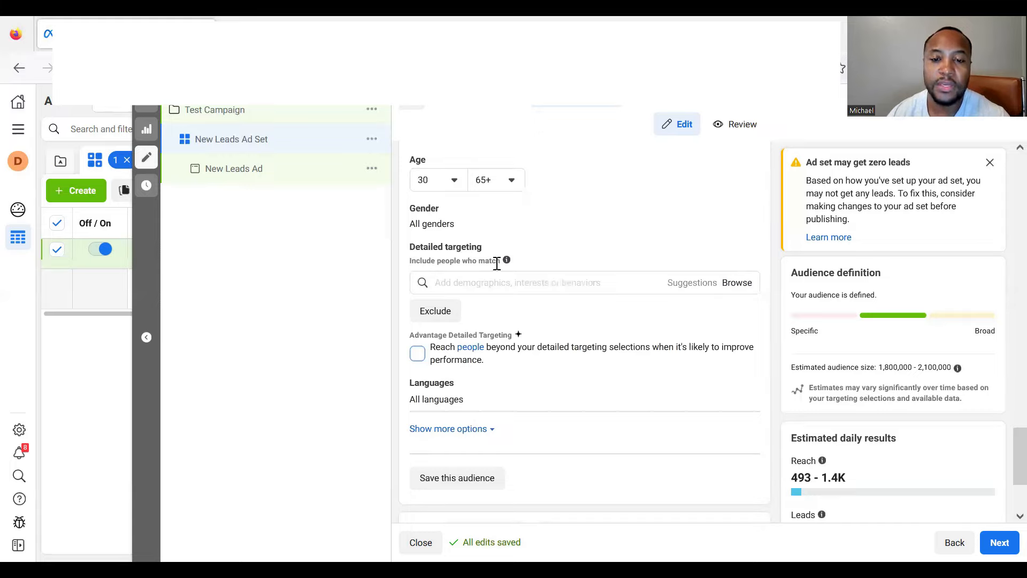
mouse_move(508, 264)
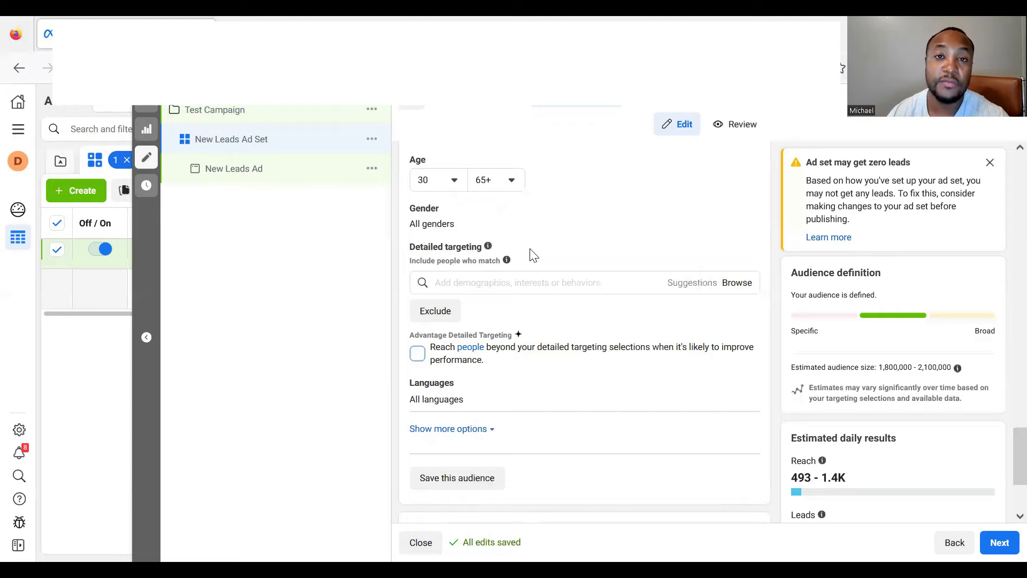
scroll(535, 257, "down", 1)
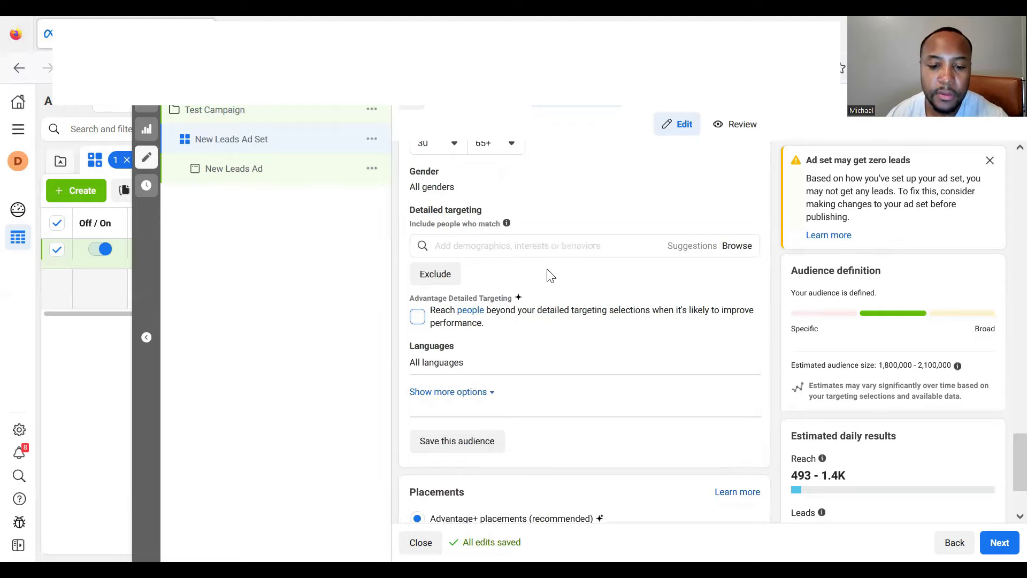
scroll(540, 256, "down", 2)
scroll(542, 259, "down", 1)
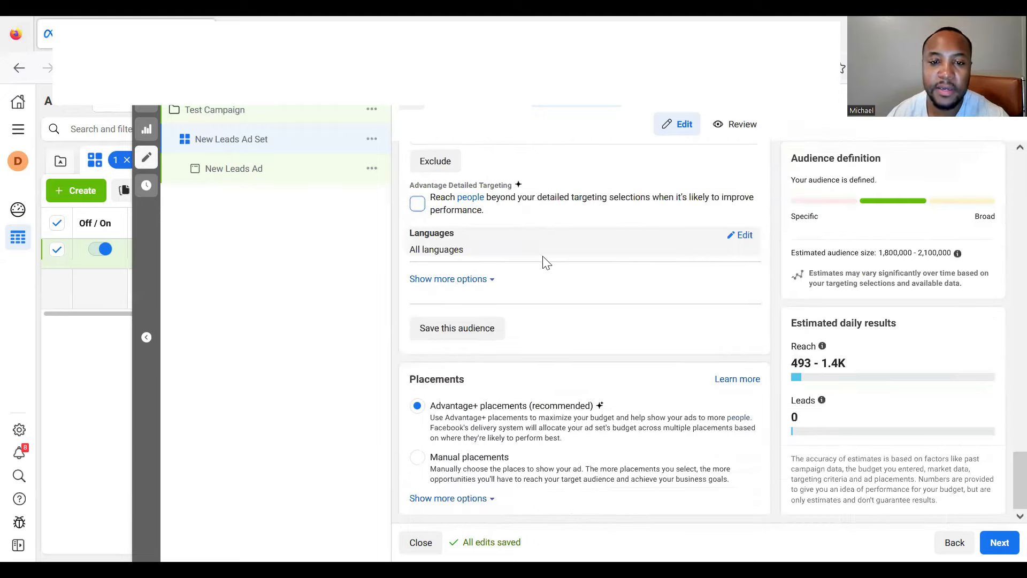
scroll(479, 262, "up", 2)
scroll(797, 460, "down", 1)
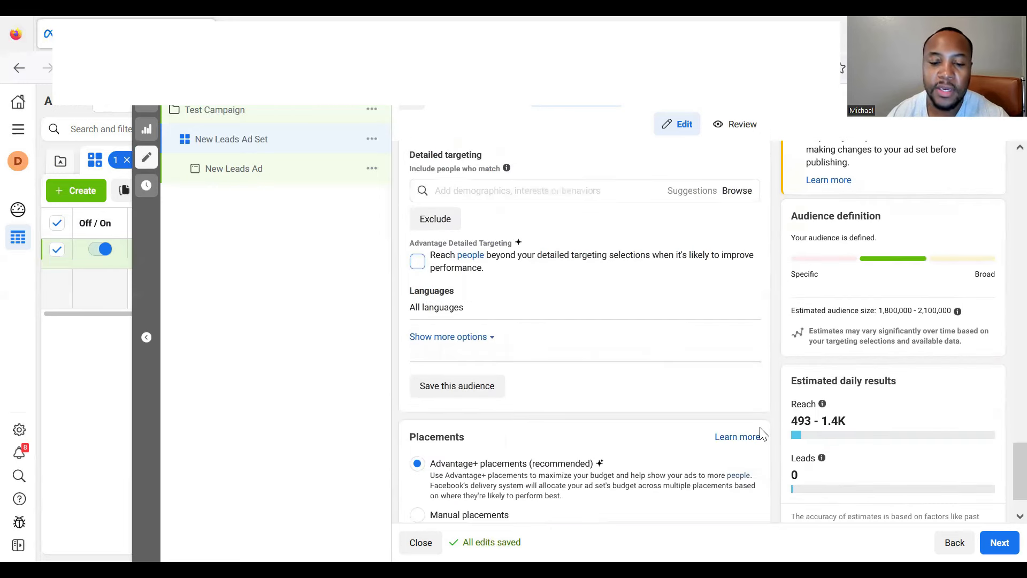
scroll(770, 367, "up", 1)
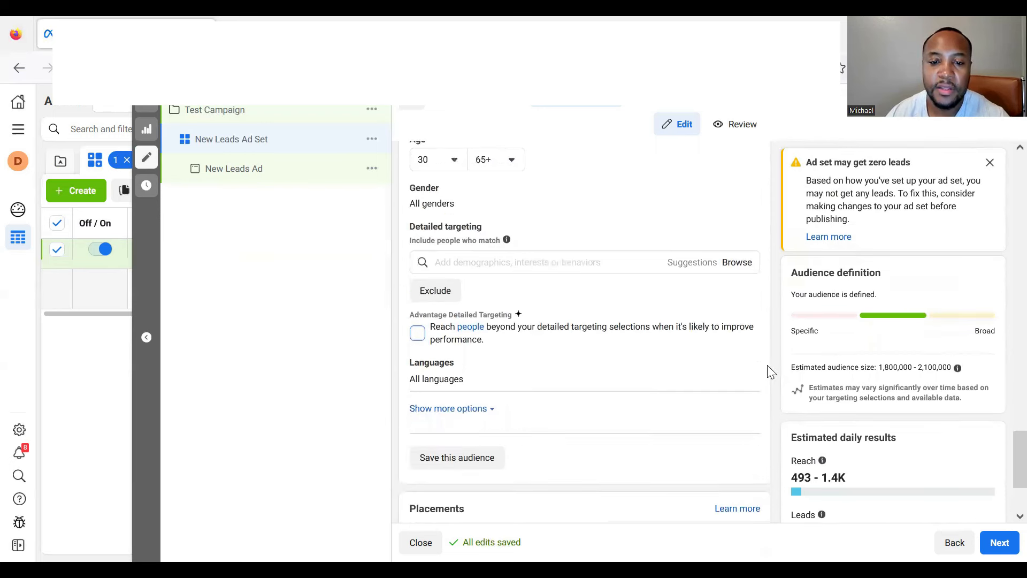
scroll(770, 372, "up", 3)
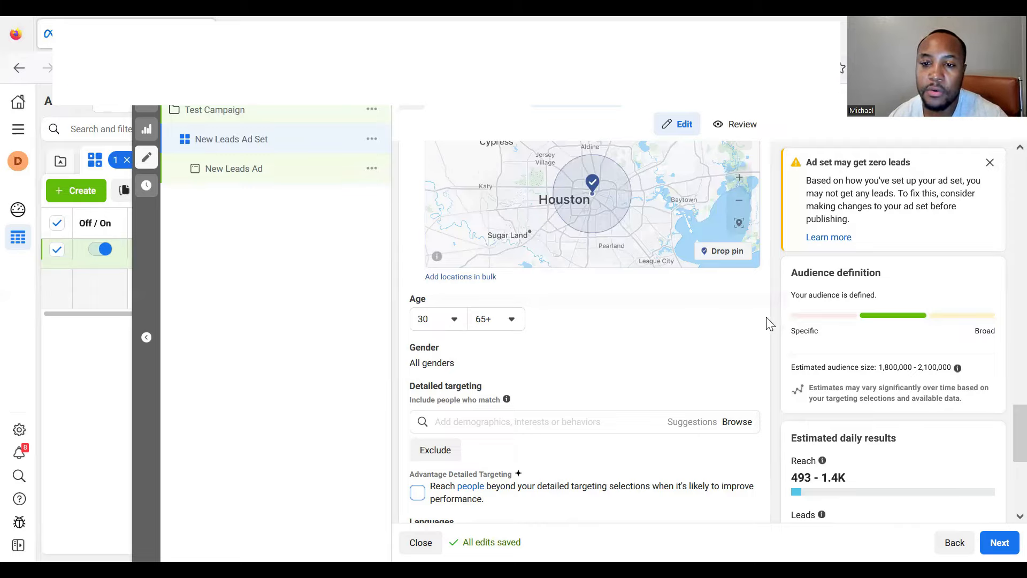
- Continue from the ad set to New Leads Ad and look over its identity, ad setup and ad creative sections
scroll(637, 300, "down", 1)
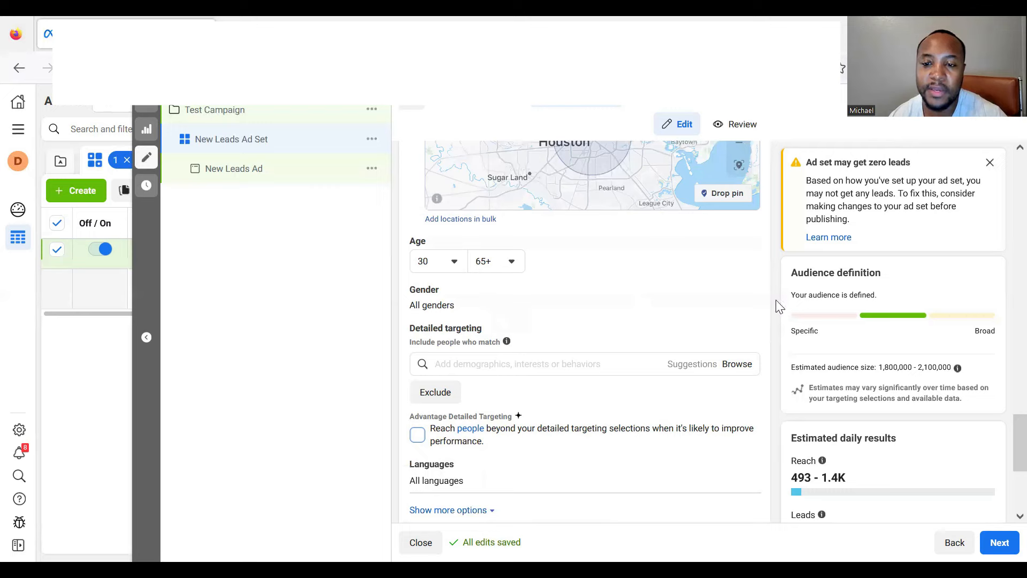
scroll(776, 307, "down", 4)
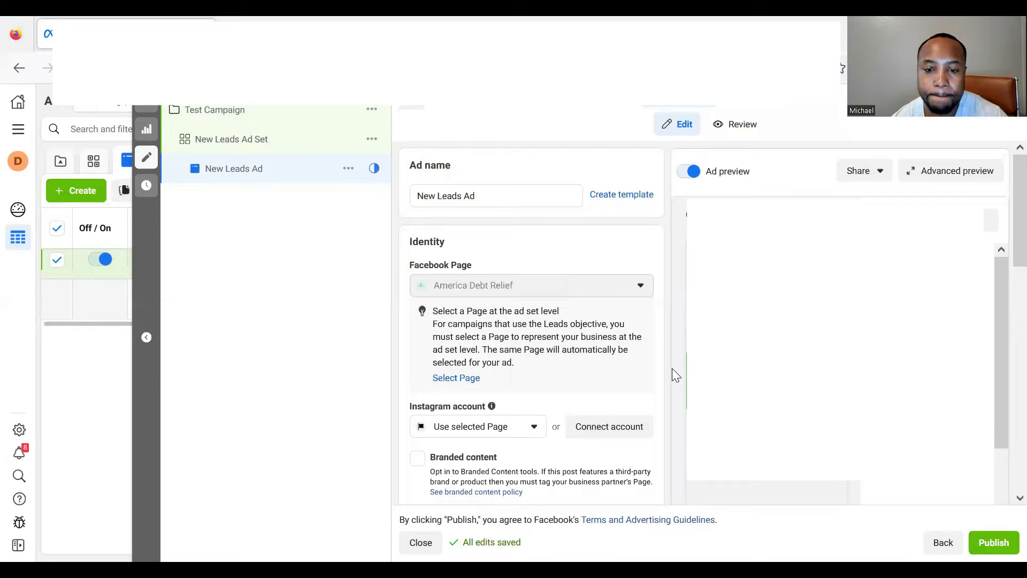
scroll(664, 370, "down", 5)
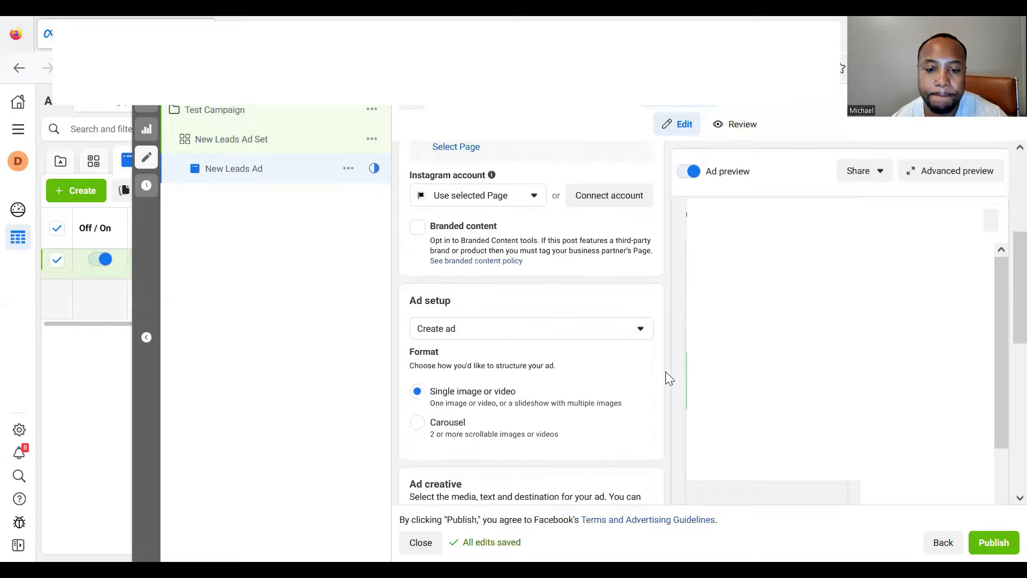
scroll(666, 371, "down", 10)
scroll(666, 373, "up", 5)
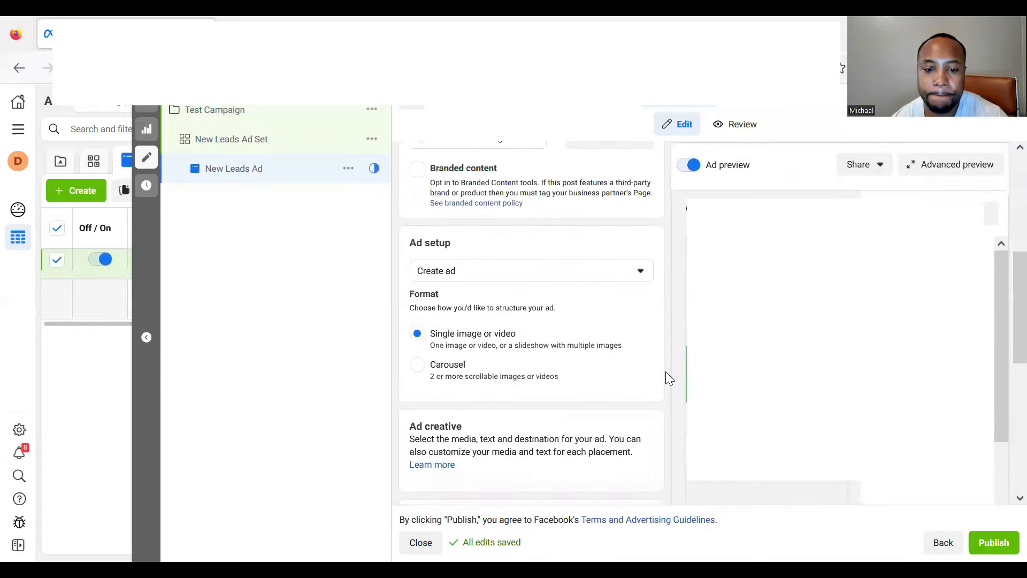
scroll(665, 372, "up", 2)
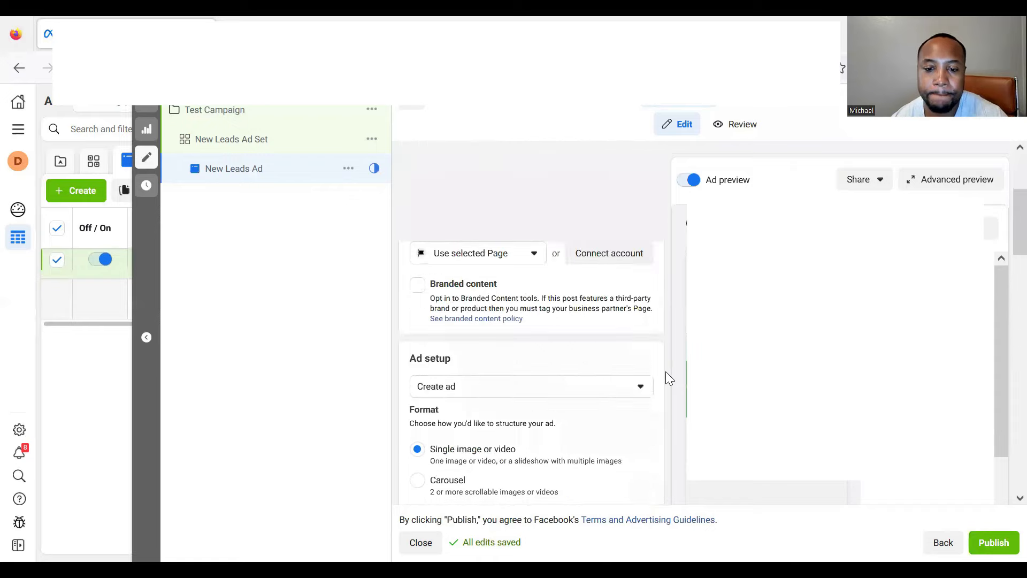
scroll(666, 373, "up", 3)
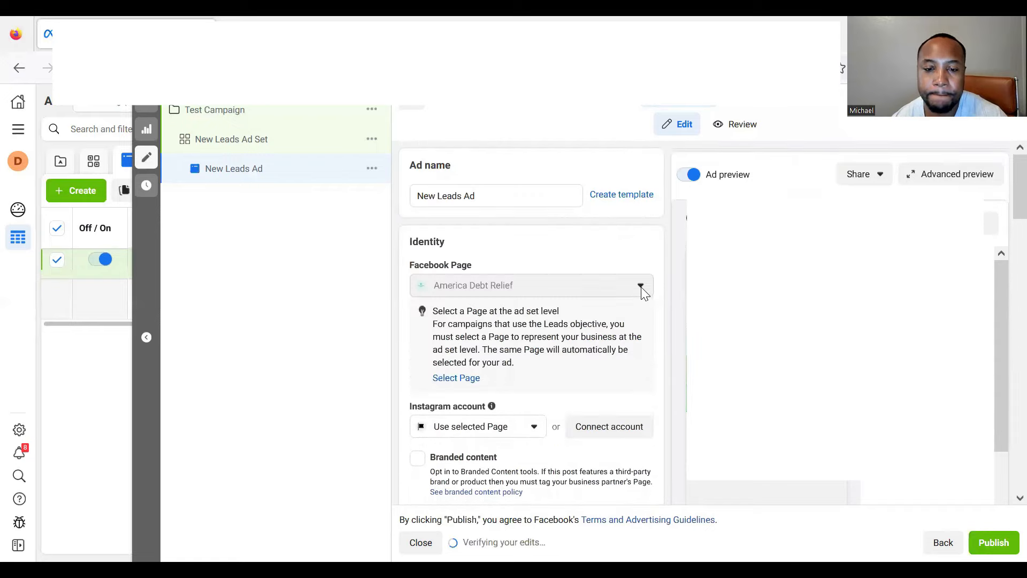
- Open the ad's Instagram account choices, and remove the existing media from the ad creative
left_click(525, 430)
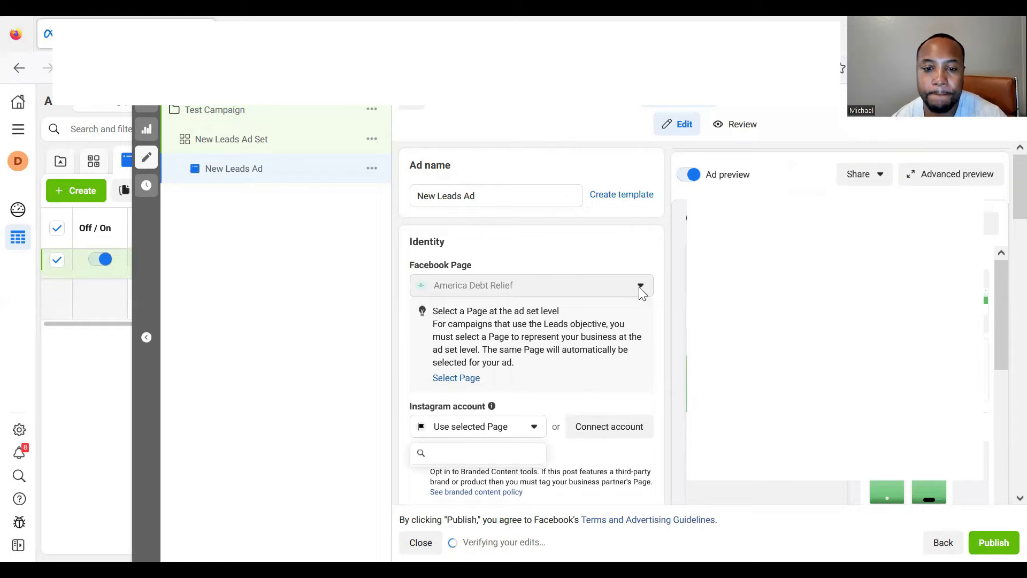
scroll(637, 298, "down", 10)
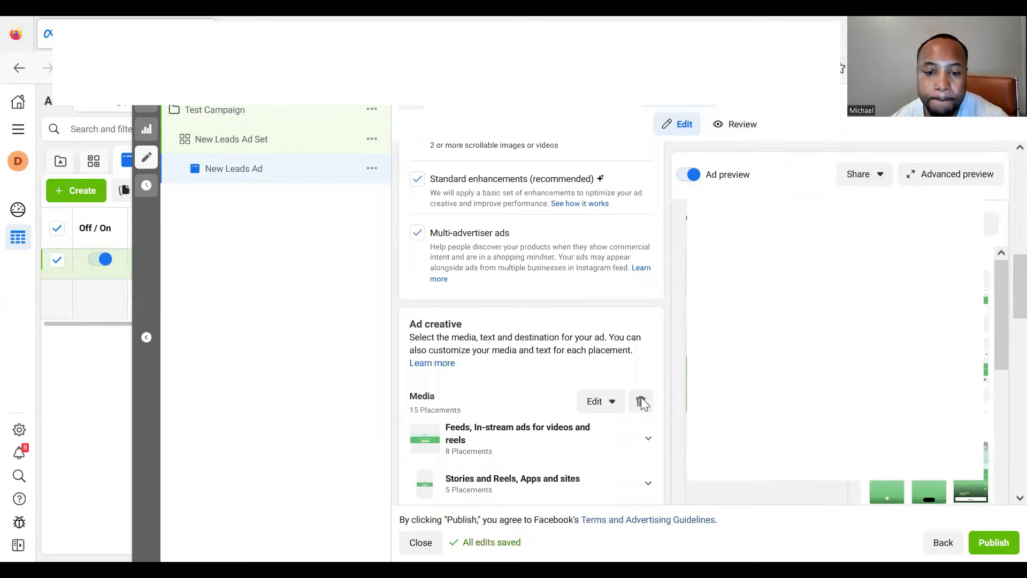
left_click(643, 402)
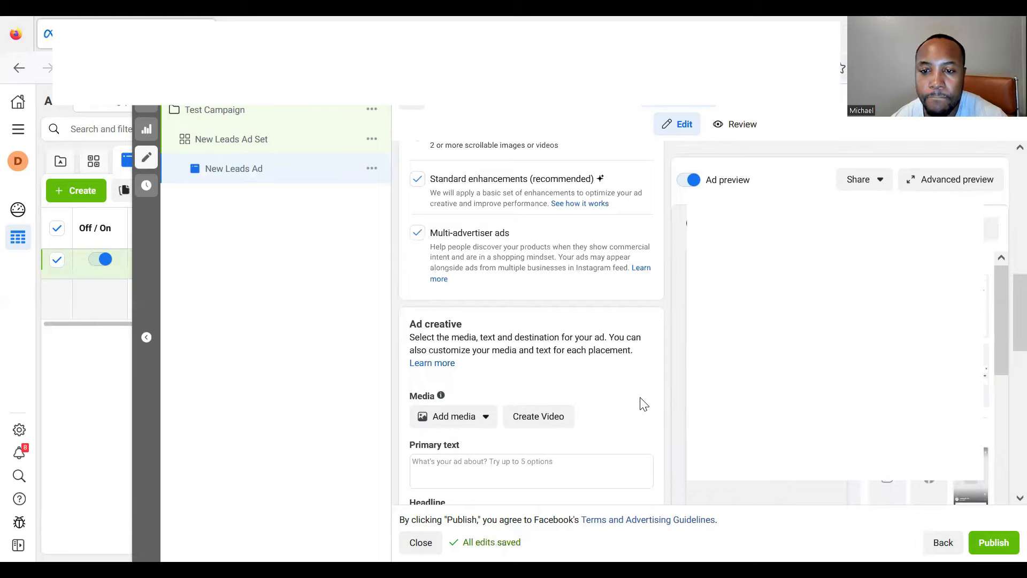
- Examine the ad's identity, ad setup and ad creative sections
scroll(643, 404, "up", 3)
scroll(641, 404, "up", 6)
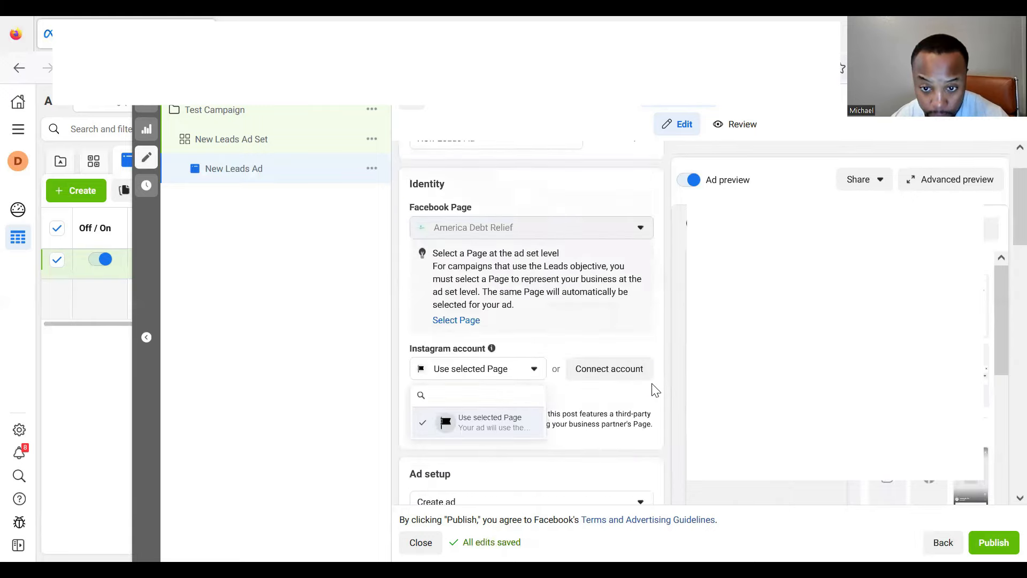
scroll(663, 386, "down", 3)
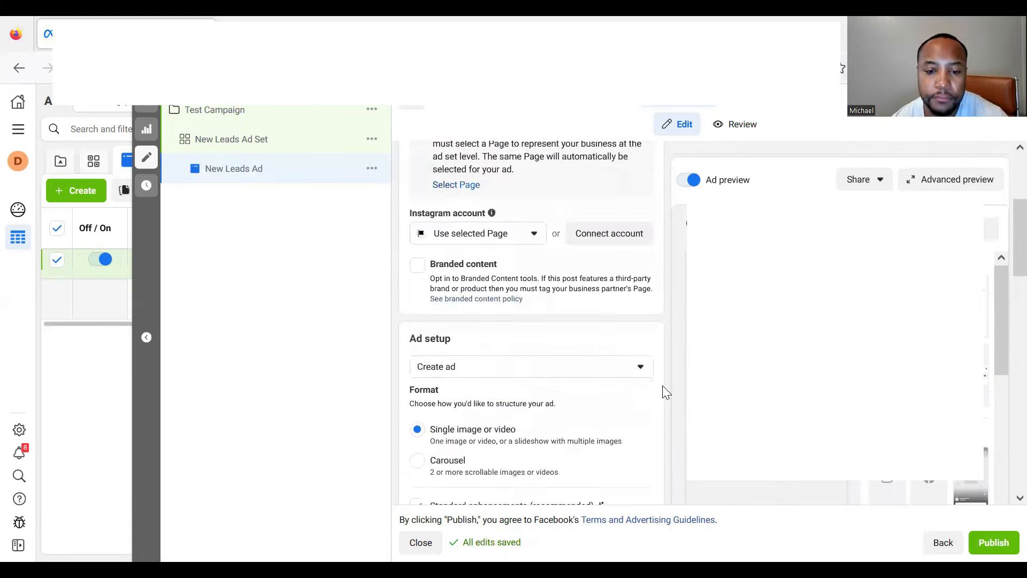
scroll(662, 385, "down", 5)
scroll(662, 385, "up", 1)
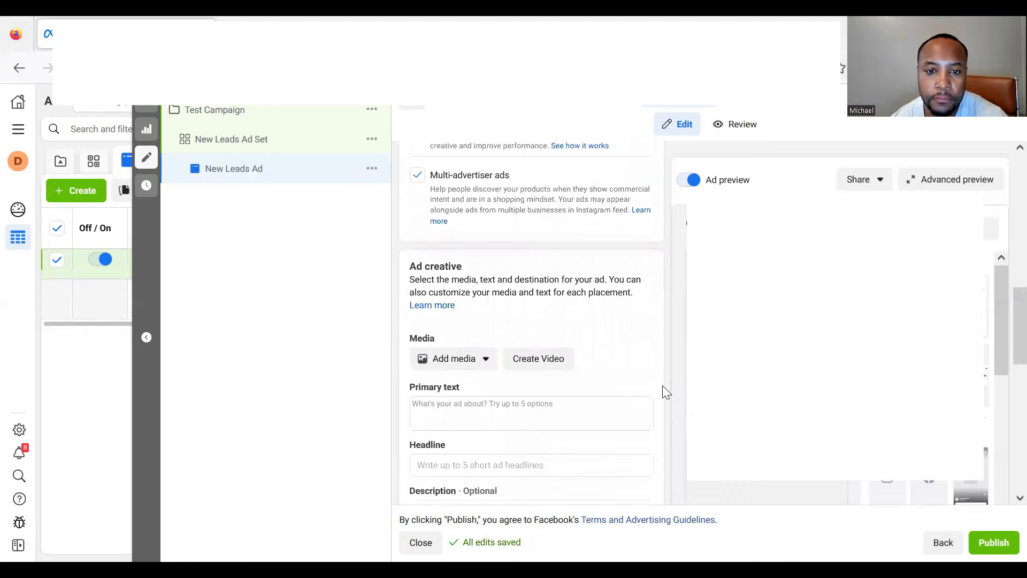
scroll(663, 386, "up", 4)
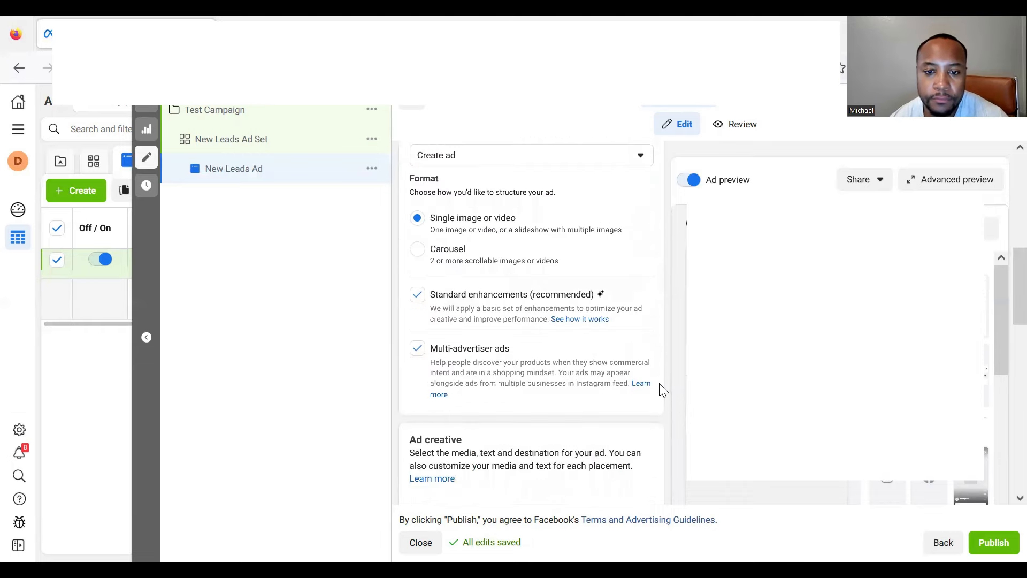
- Toggle the Standard enhancements option in the ad setup, and open the ad's primary text for editing
left_click(418, 298)
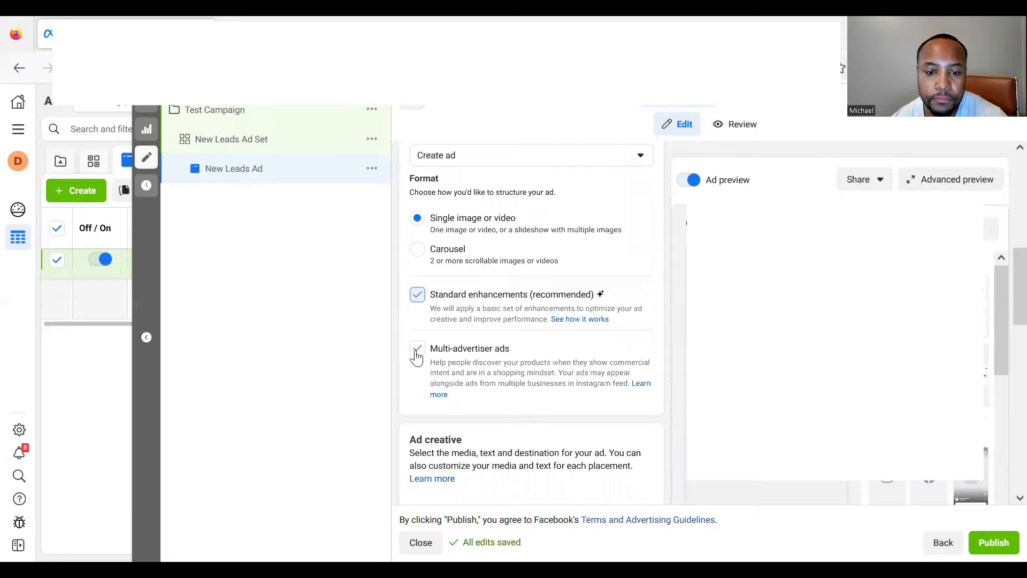
scroll(505, 390, "down", 5)
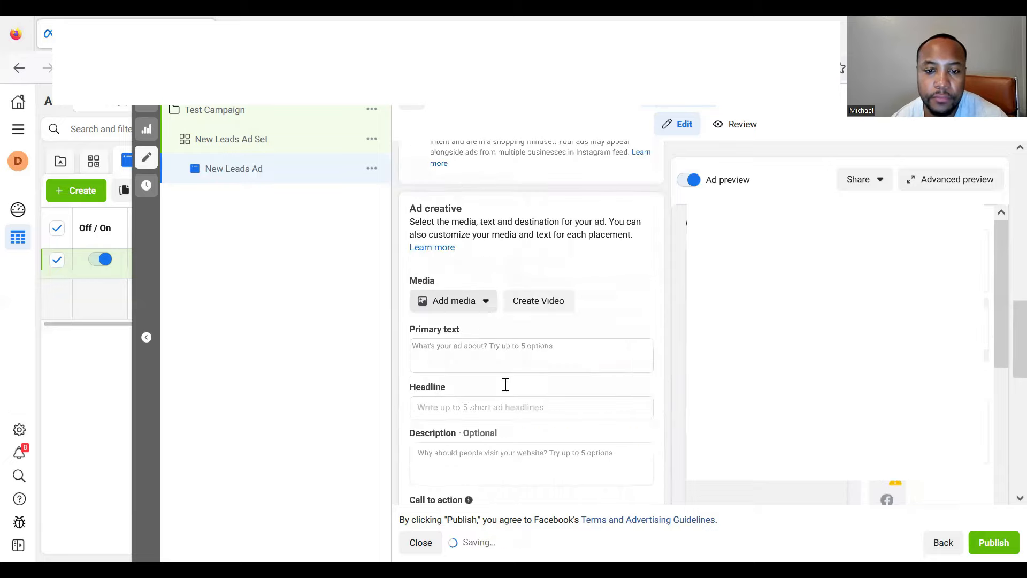
left_click(505, 384)
scroll(505, 384, "down", 2)
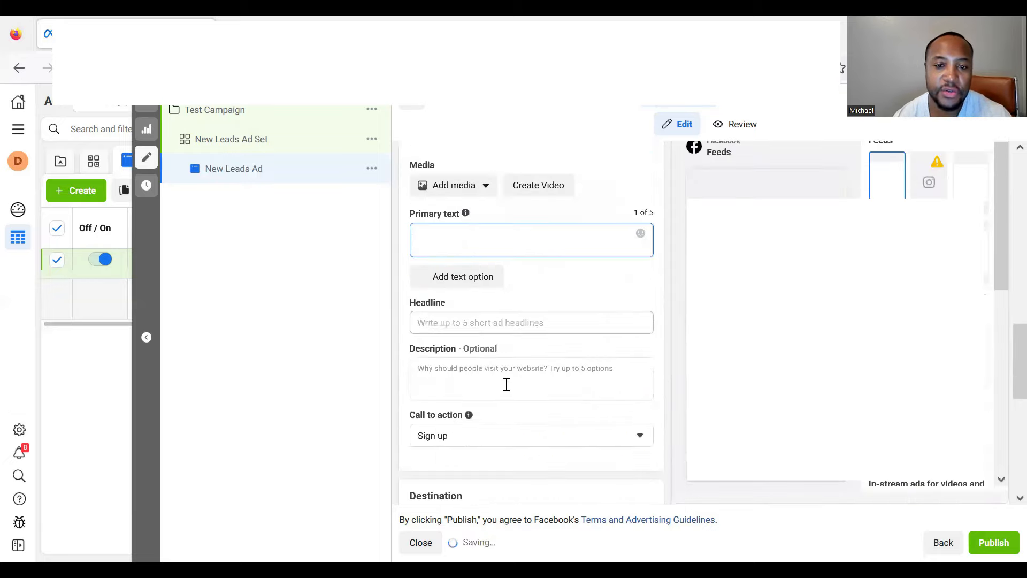
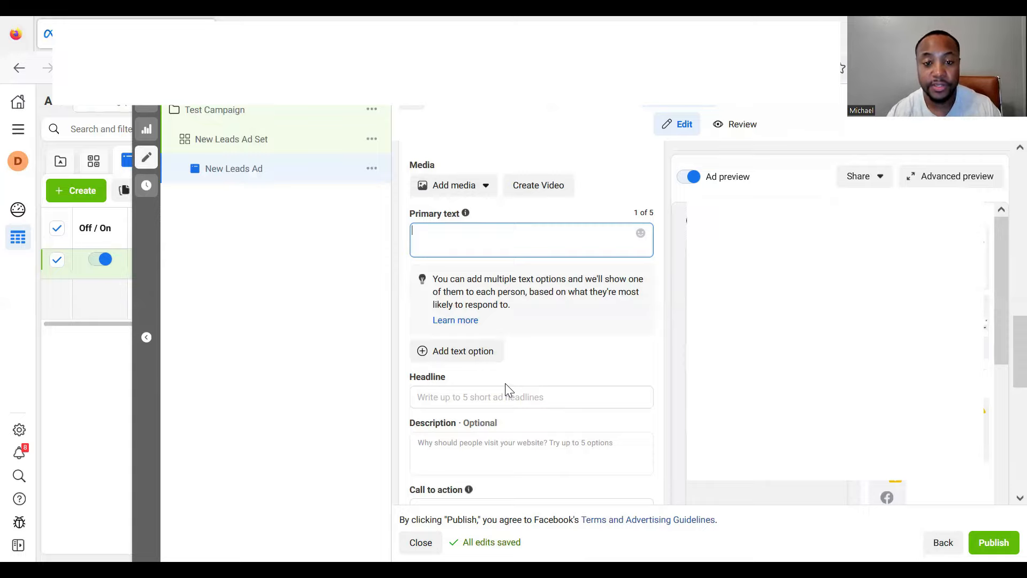
type("Hou")
key("BackSpace")
key("BackSpace")
key("BackSpace")
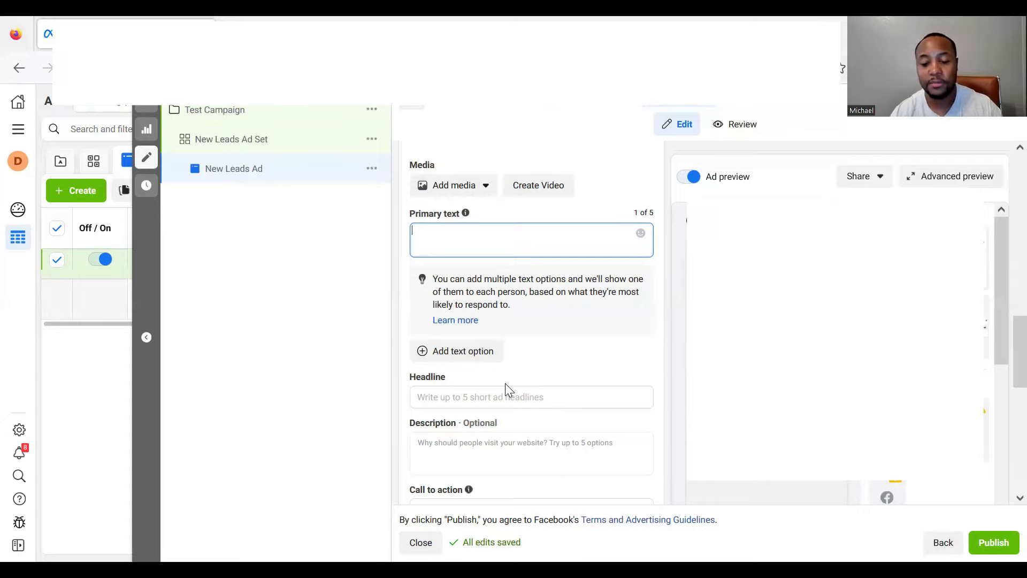
- Enter "Hey Houston Homeowners!" as the opening line of the ad's primary text
type("Hy")
type("y ")
type("Housto")
type("n")
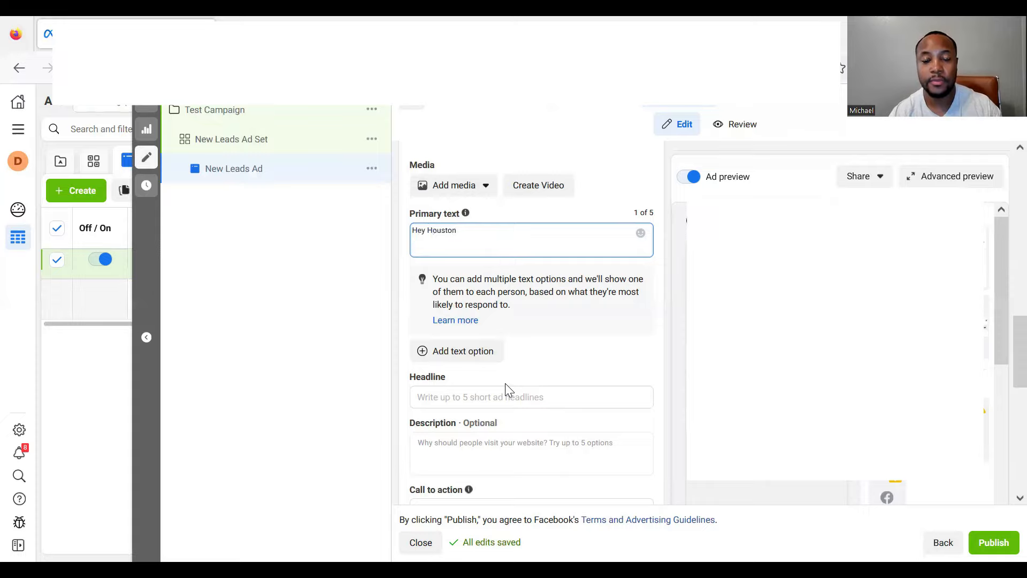
type(" H")
type("ome")
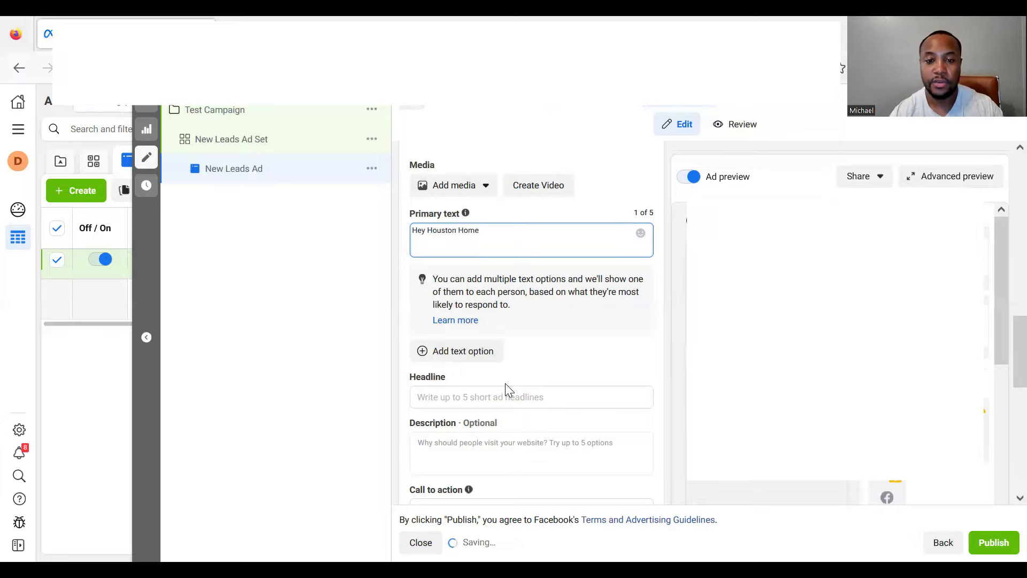
type("owners")
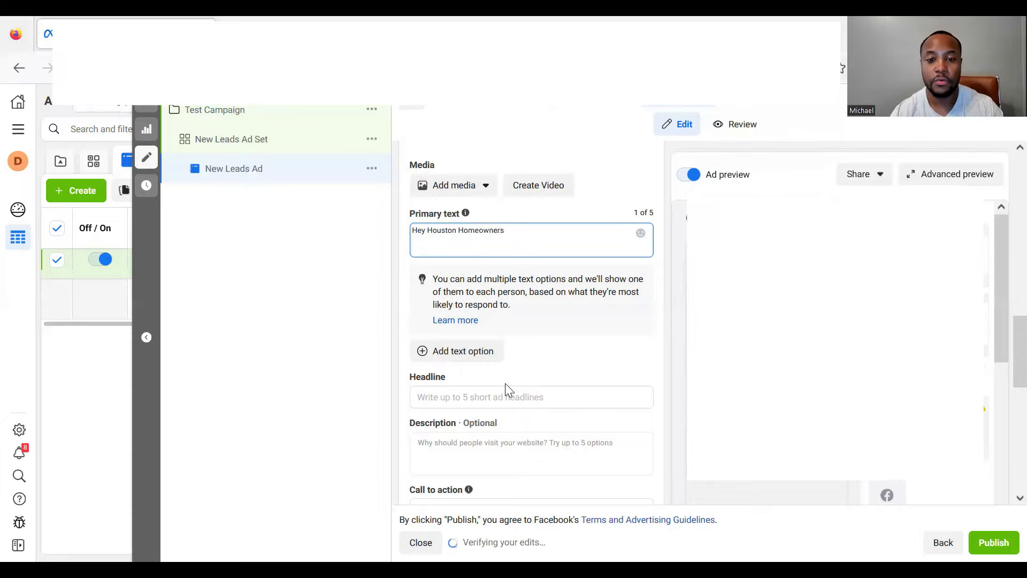
type("!")
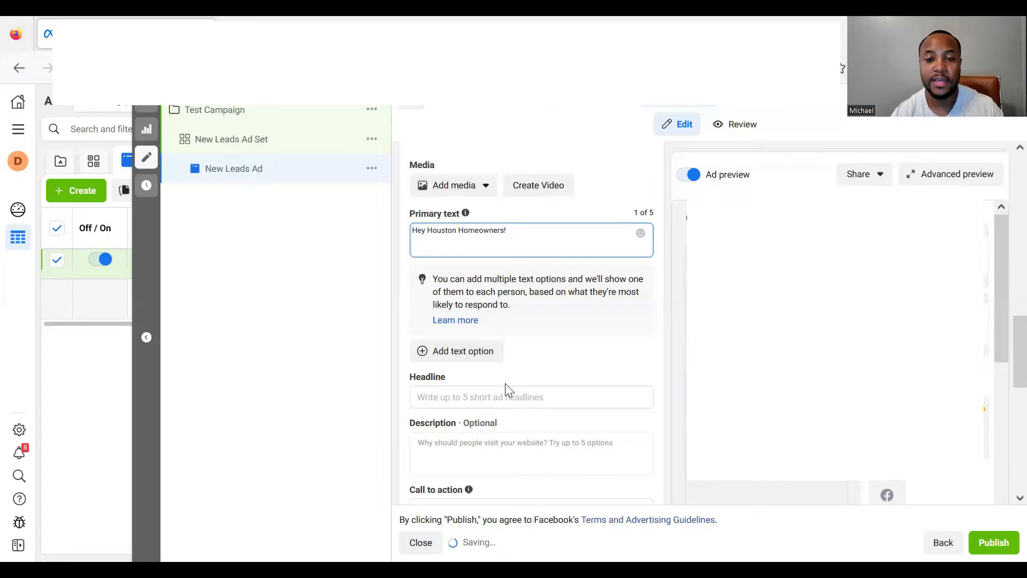
- Replace the word "Houston" with "Cypress" in the primary text's greeting
key("Right")
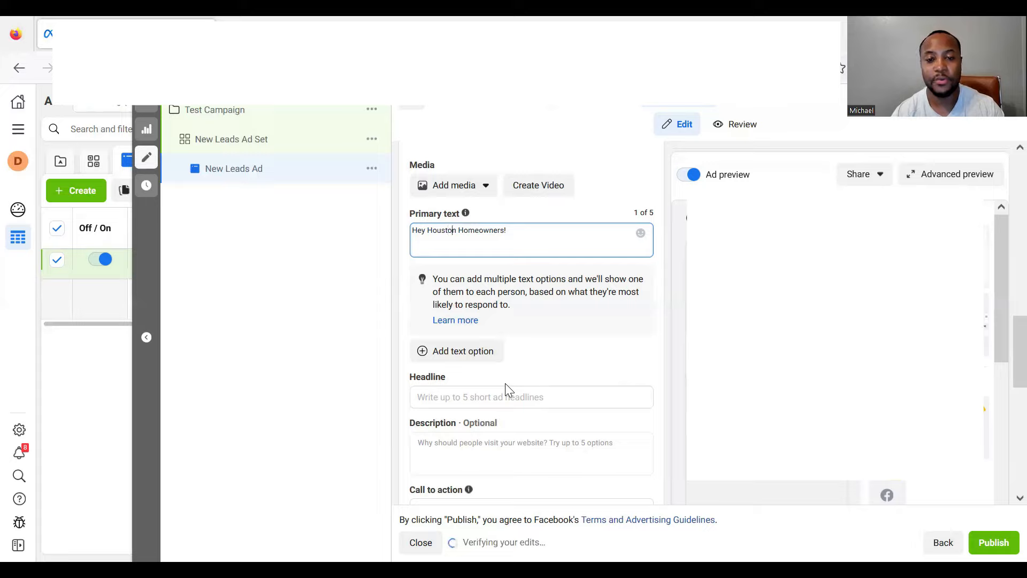
key("BackSpace")
key("BackSpace")
key("BackSpace")
key("BackSpace")
key("BackSpace")
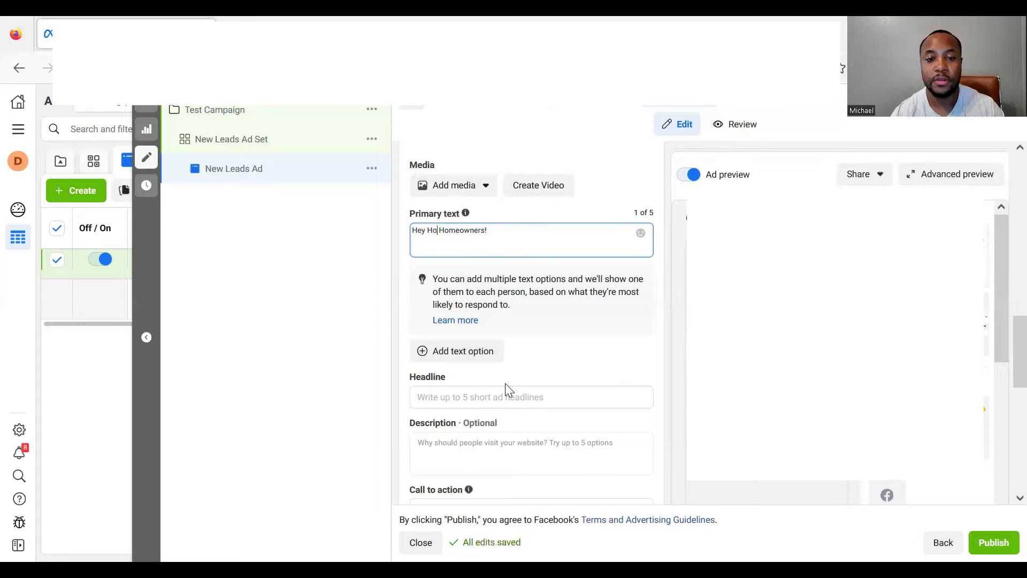
key("BackSpace")
key("BackSpace")
type("Cypress")
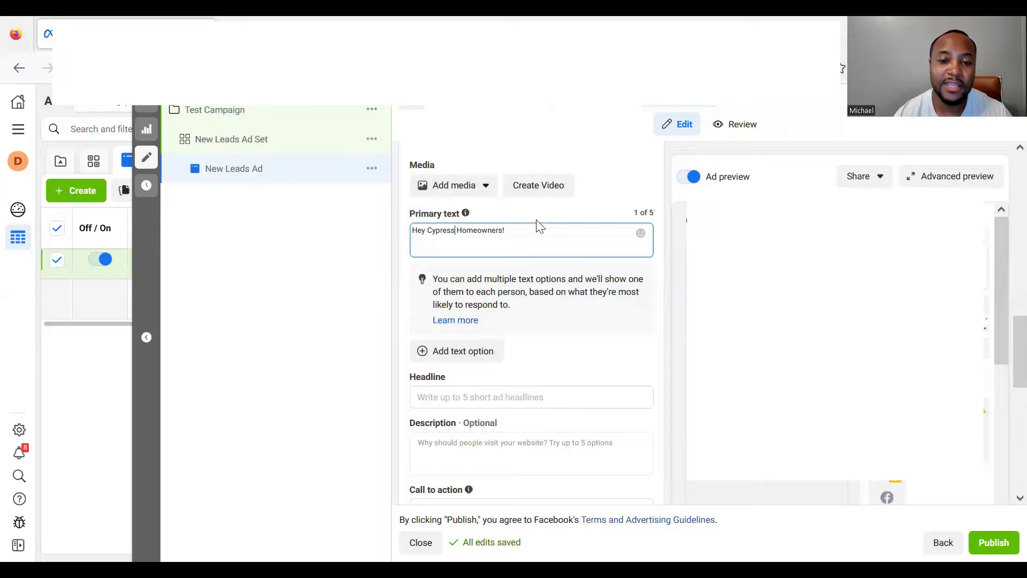
- Below the greeting, after a blank line, add "We are a licensed & insured Carpet Cleaning Company" to the primary text
left_click(520, 231)
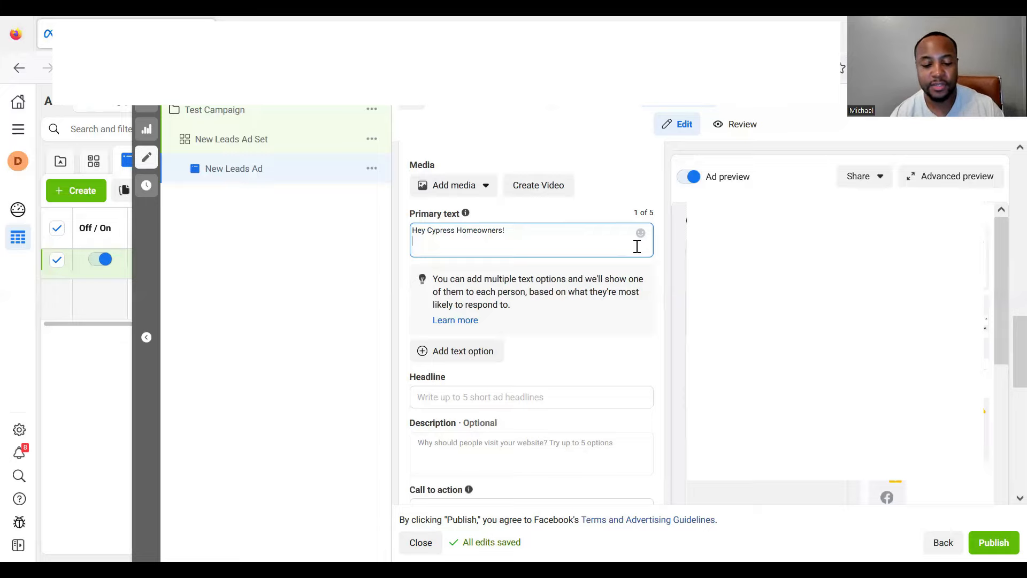
key("Return")
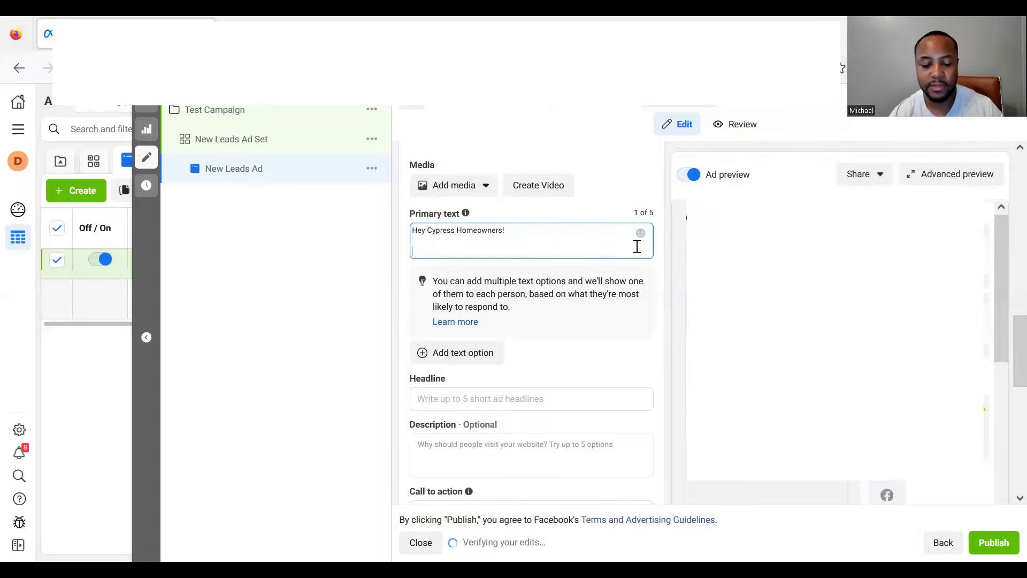
type("We are a licensed")
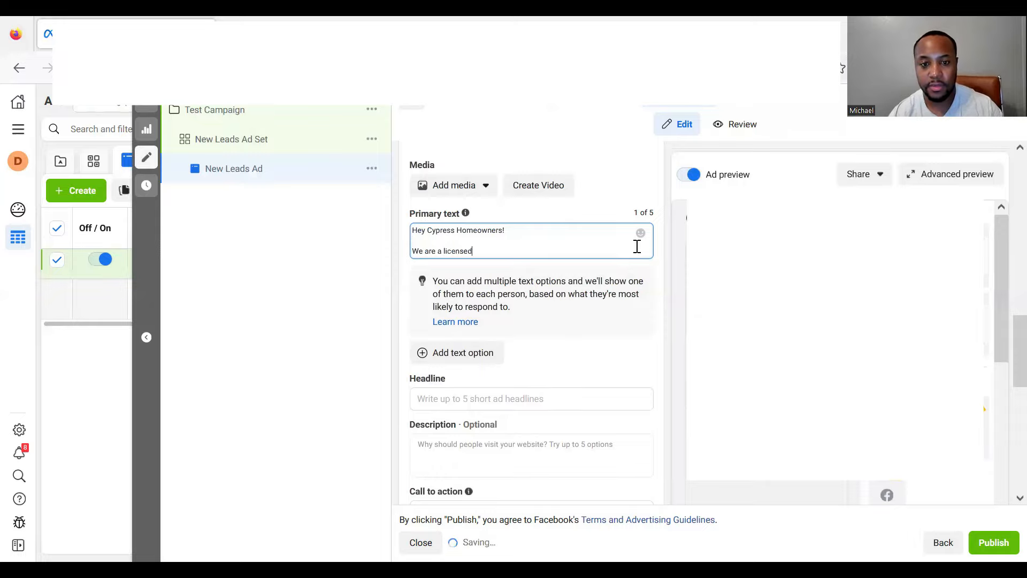
type(" & insured")
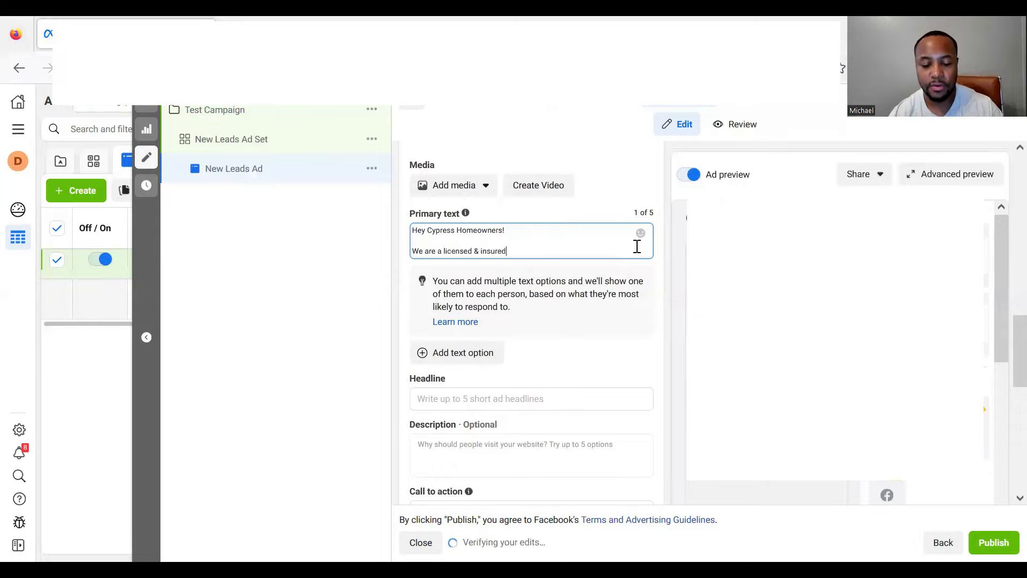
type(" Carpet Cleaning ")
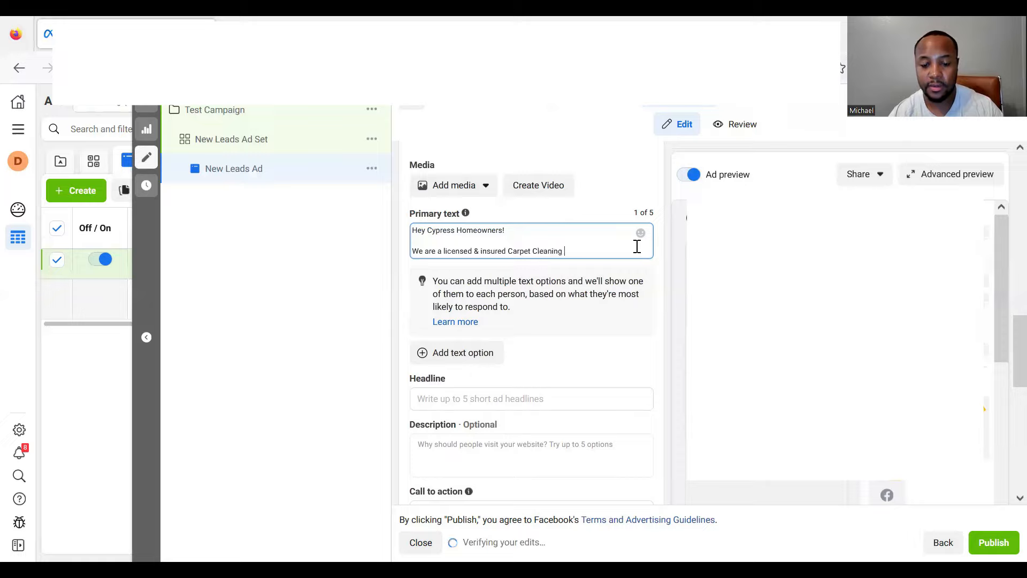
type("Company")
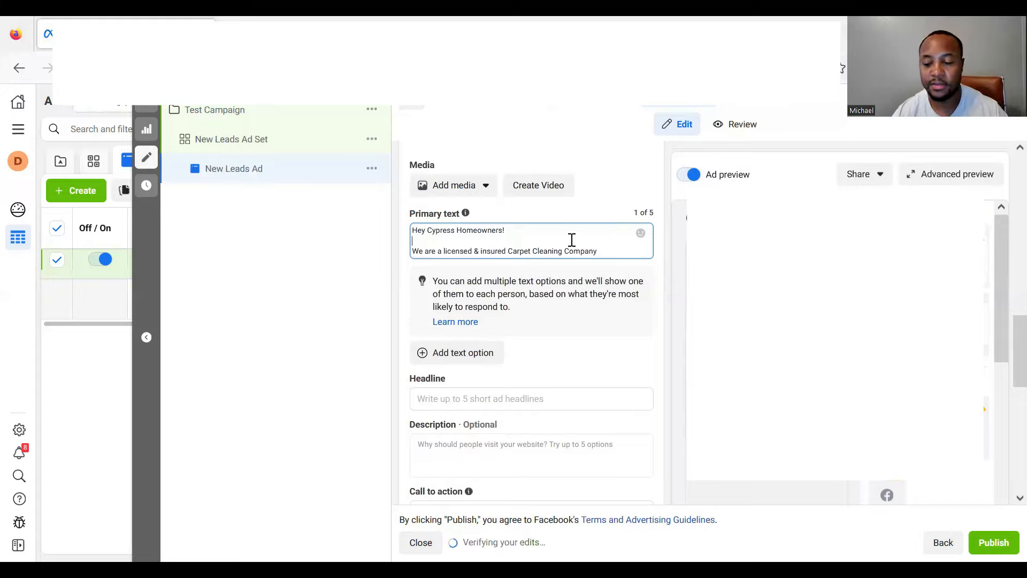
- Above the licensed line, insert "At Bob's Carpet Cleaning we offer same day/next day professional carpet cleaning." followed by blank lines
key("Return")
type("A")
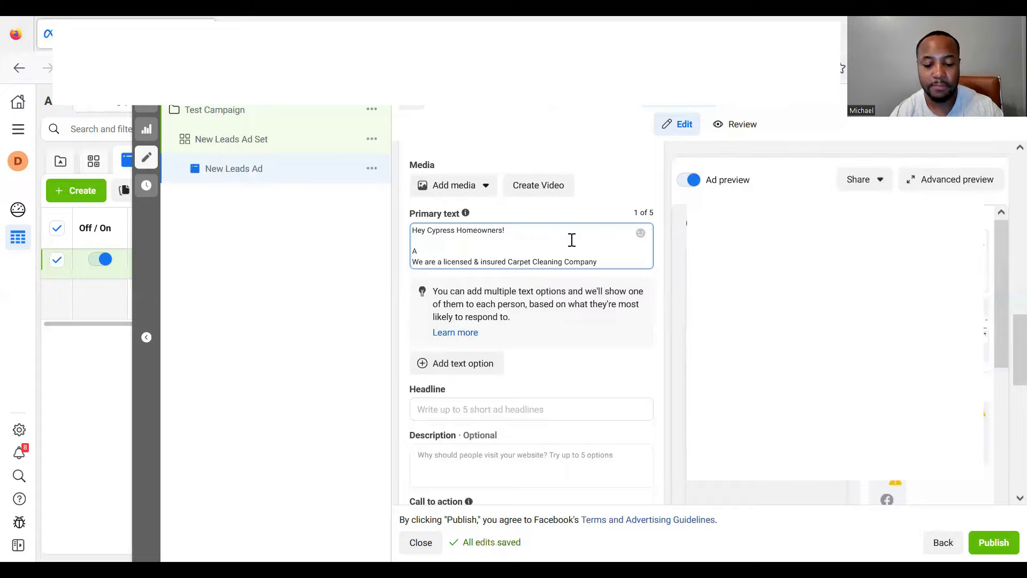
type("t Bob's Carpet Cle")
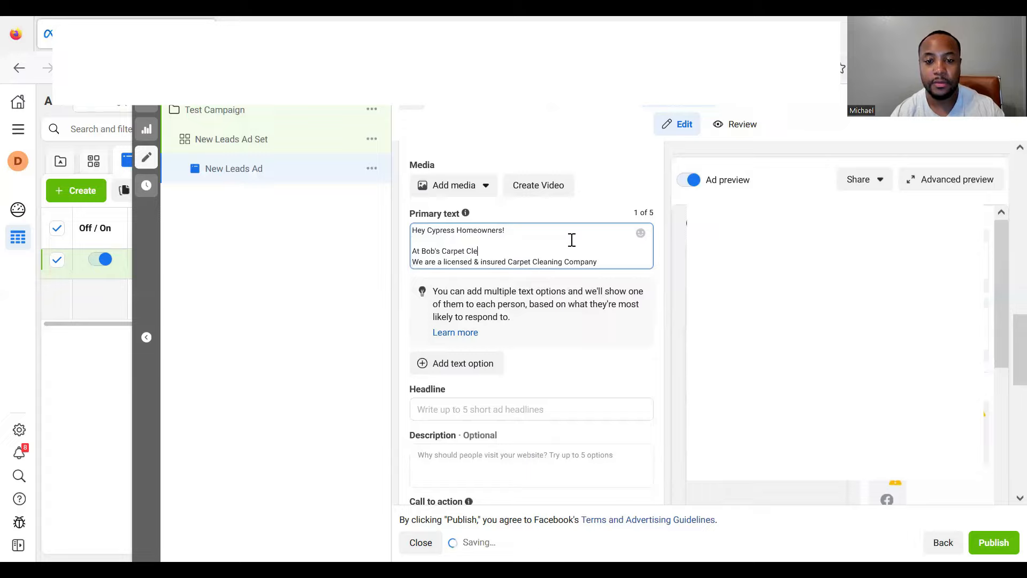
type("anig")
key("BackSpace")
type("ng we offer")
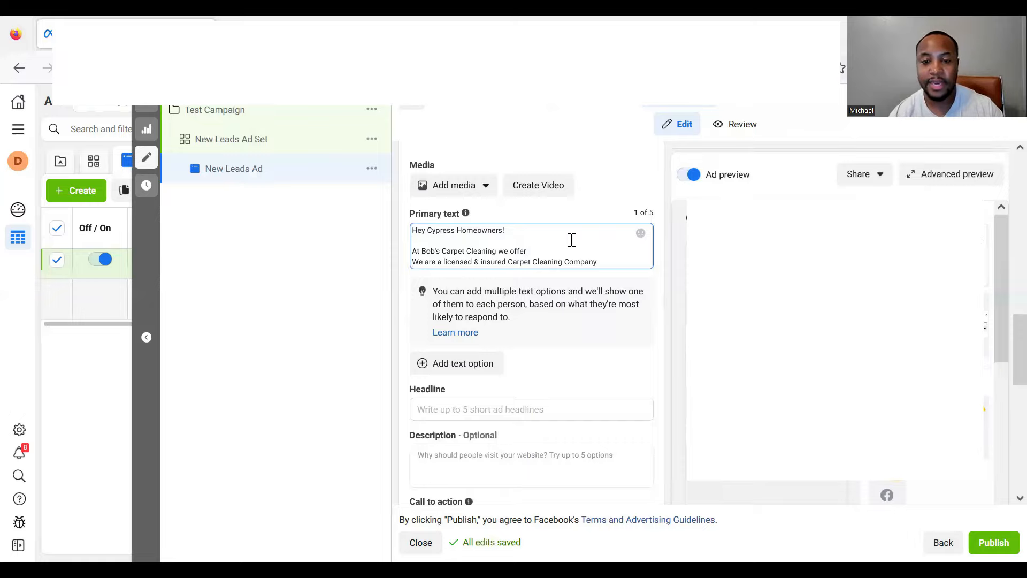
type("same day/next day")
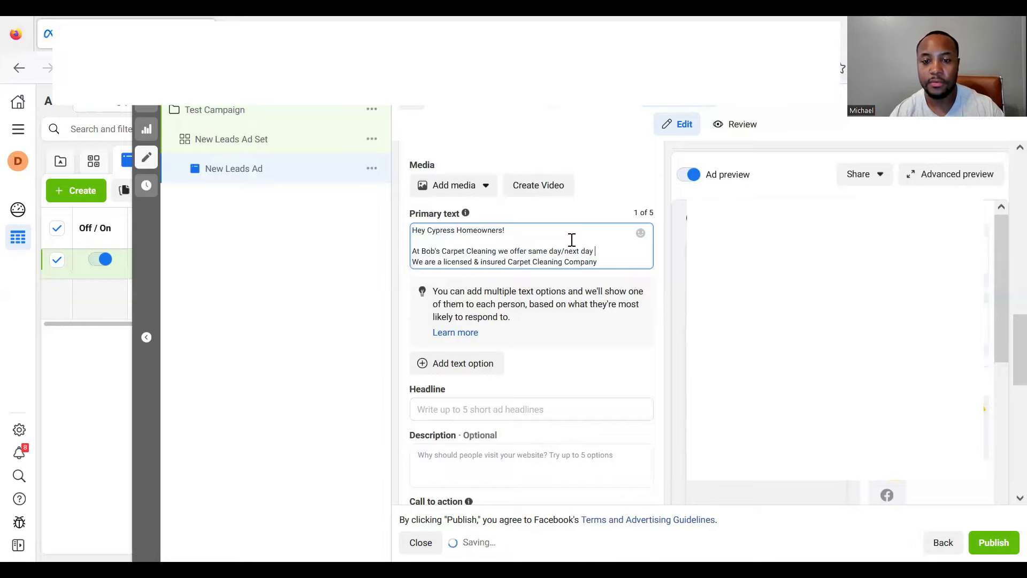
type("professional c")
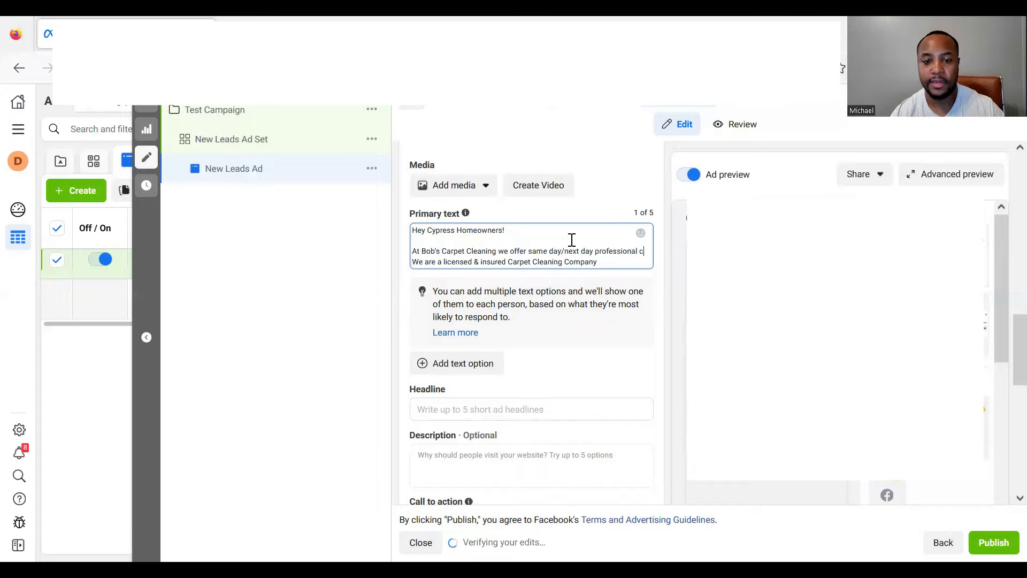
type("arpet cleaning.")
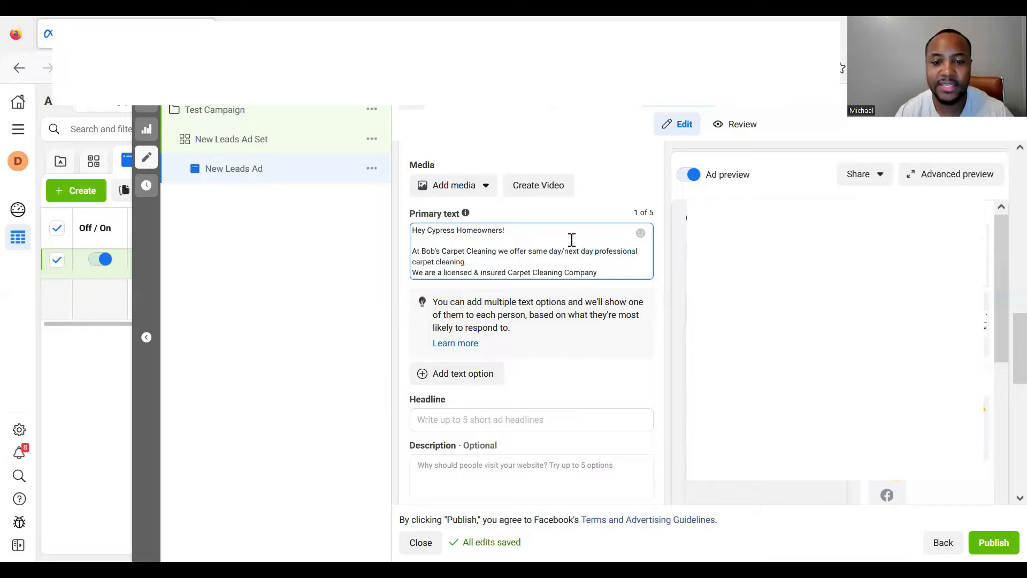
key("Return")
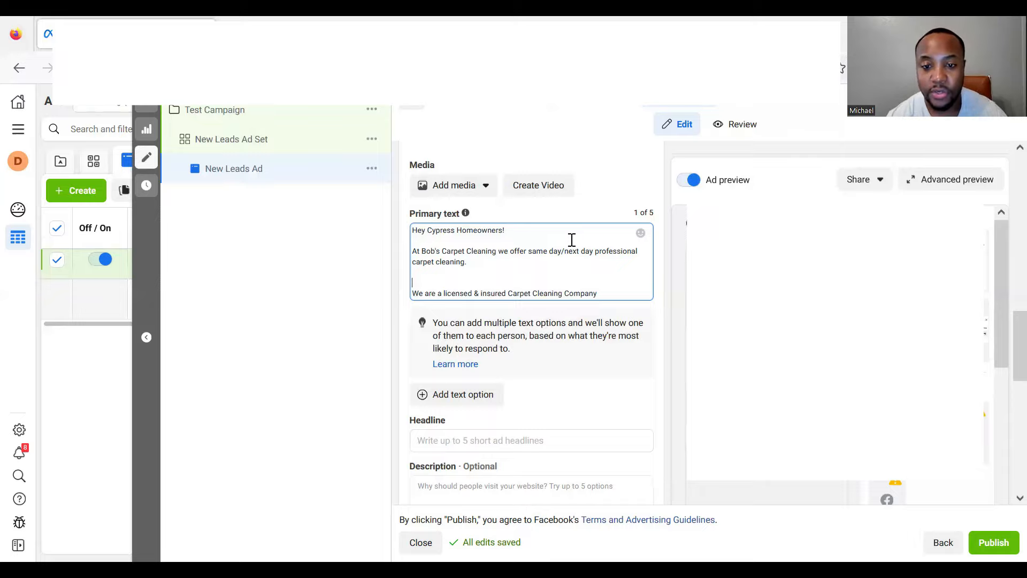
- Remove "same day/next day" from the Bob's Carpet Cleaning sentence in the primary text
double_click(587, 251)
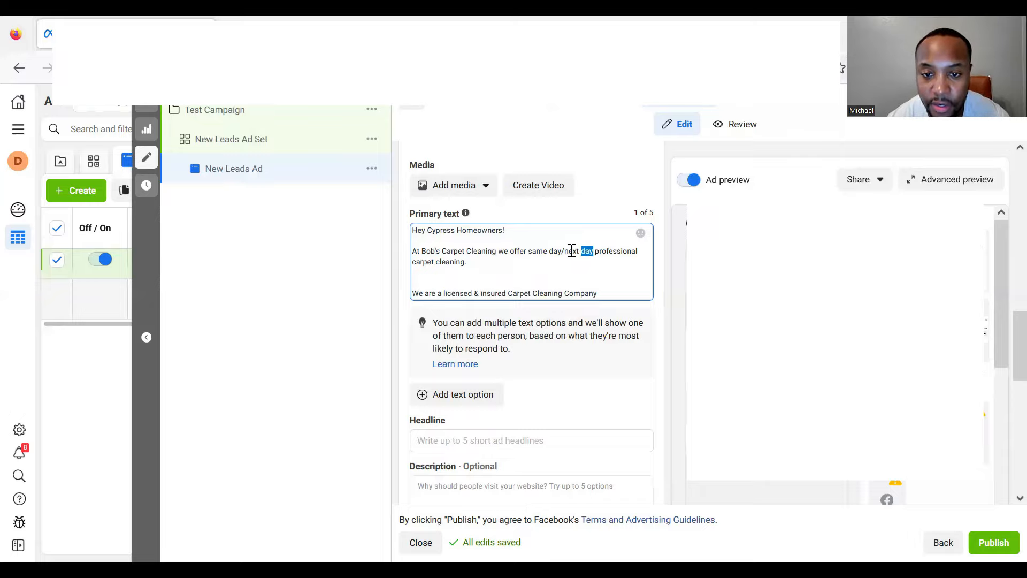
left_click(531, 251, "shift")
left_click(529, 250, "shift")
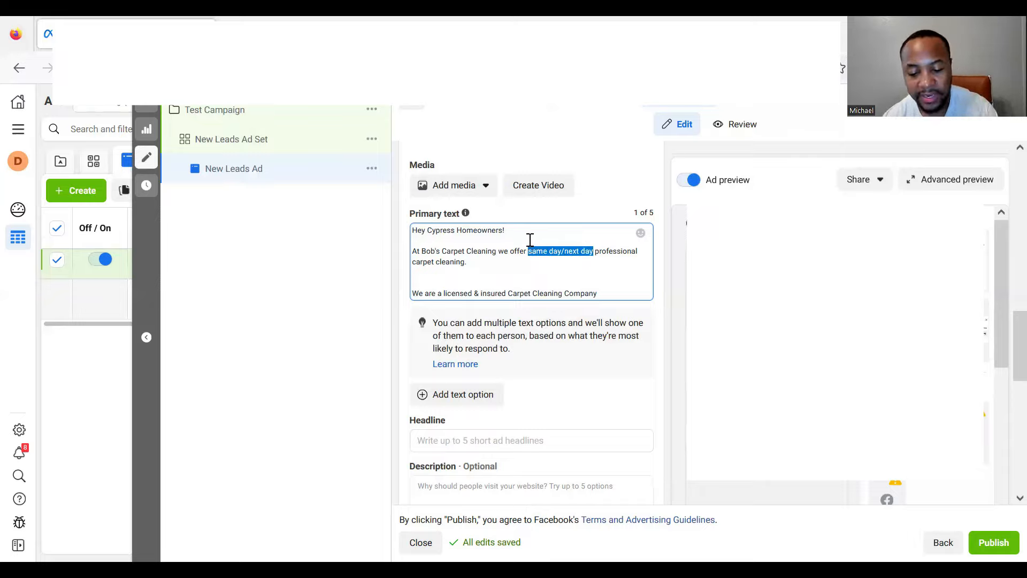
key("BackSpace")
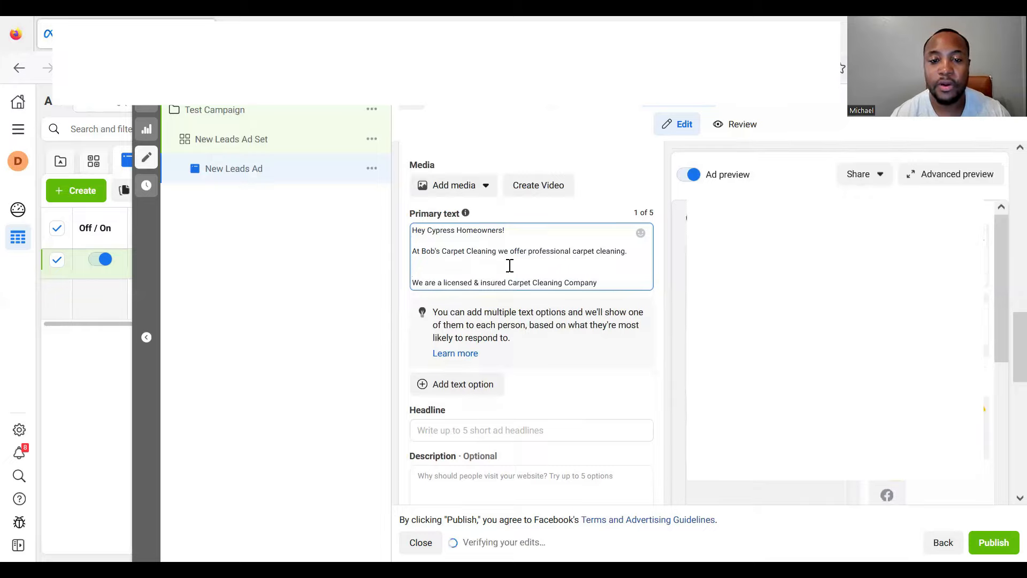
- Below the Bob's Carpet Cleaning sentence in the primary text, start a paragraph reading "This week we are going to be doing several jobs in"
key("Return")
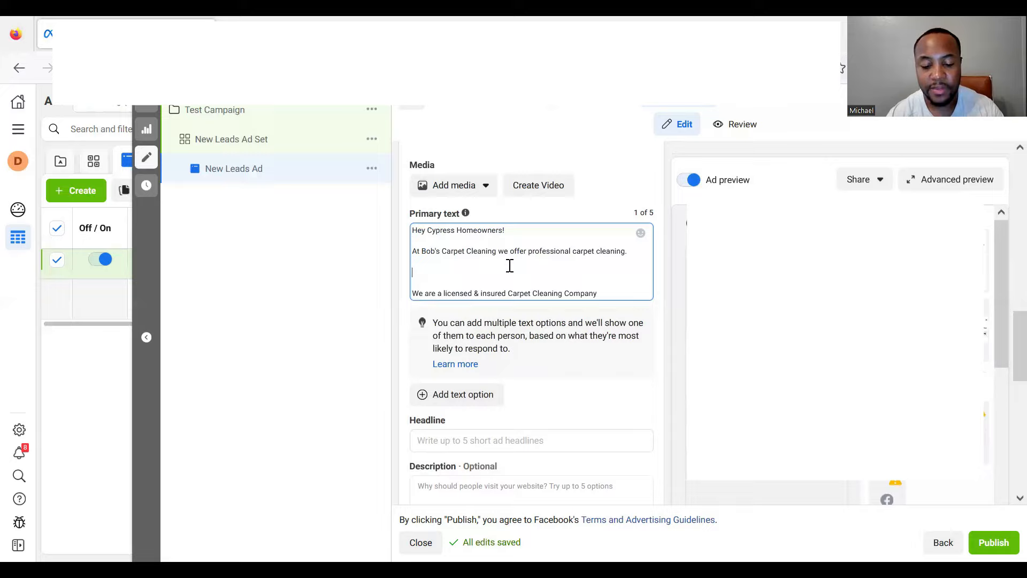
type("This week w")
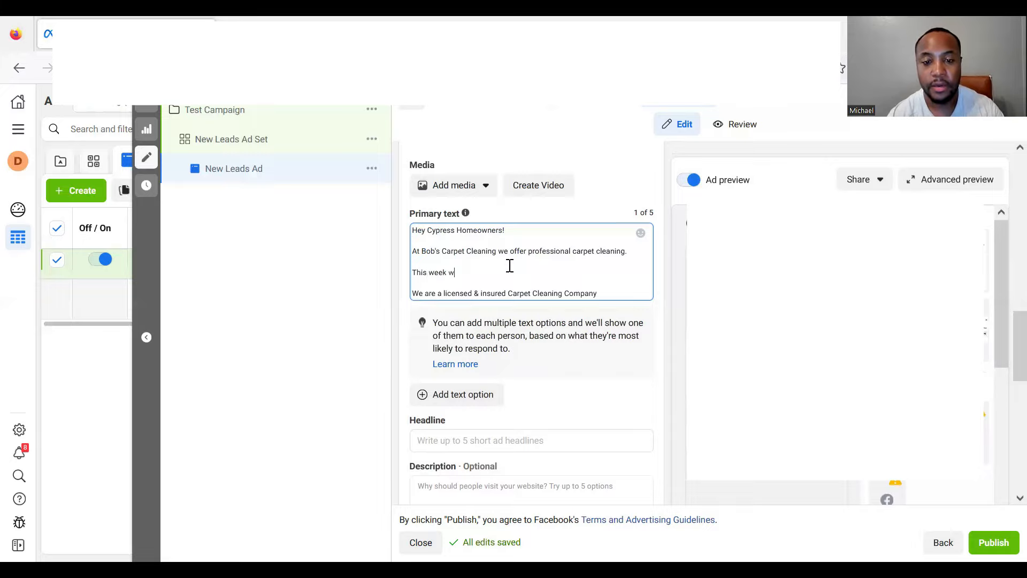
type("e are going to")
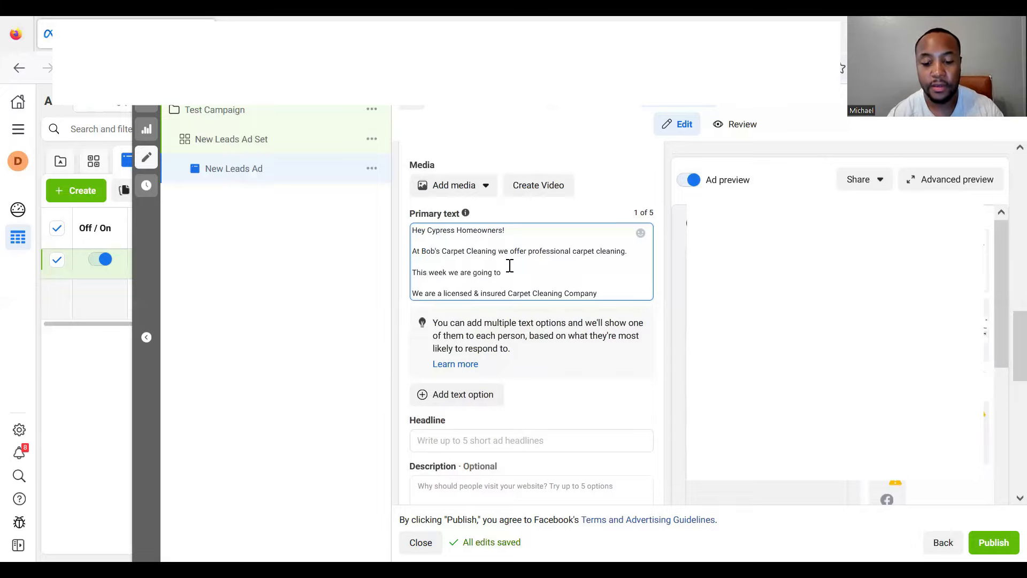
type(" be doing a")
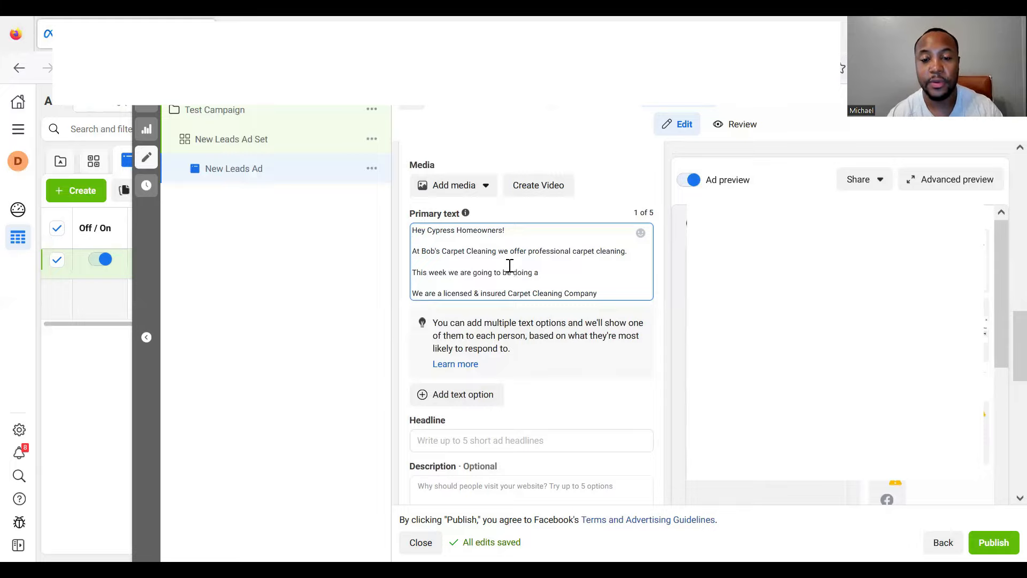
key("BackSpace")
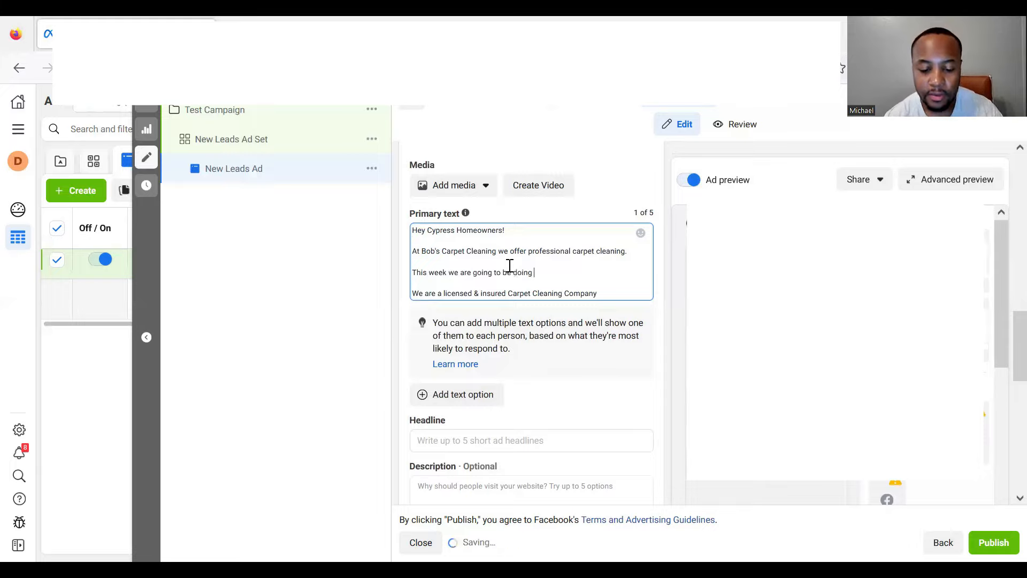
type("several j")
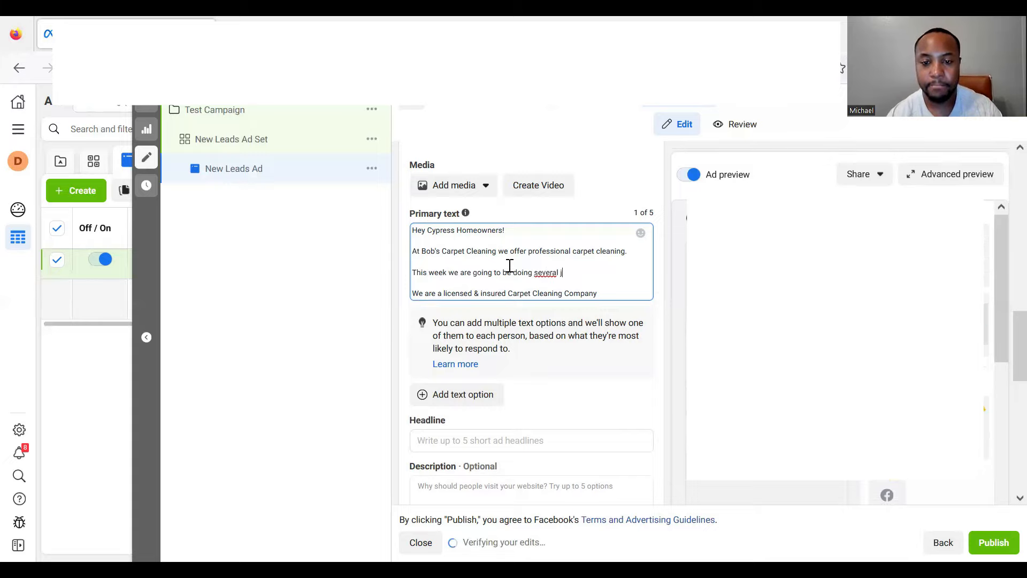
type("obs")
key("BackSpace")
key("BackSpace")
key("BackSpace")
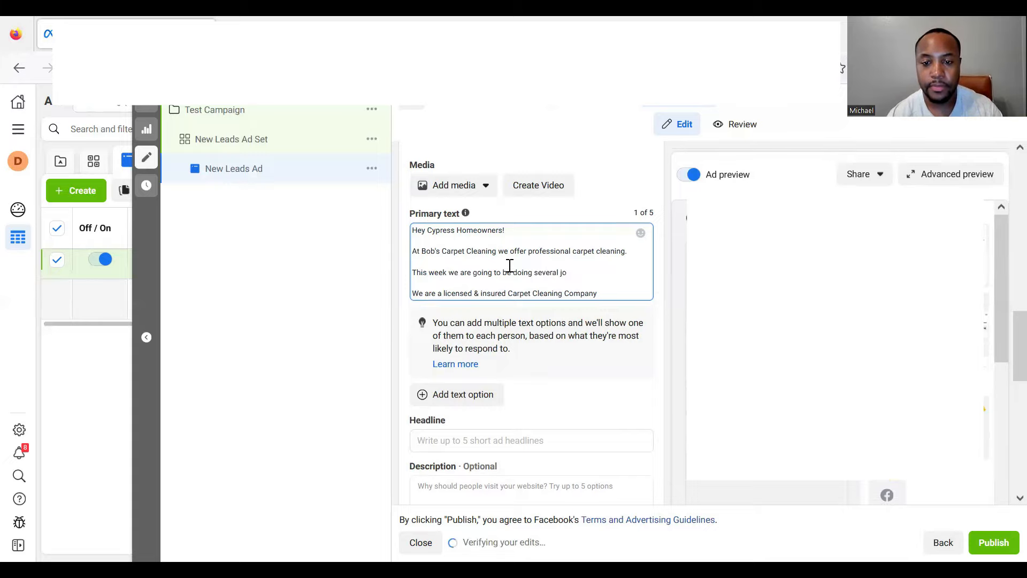
type("bs in ")
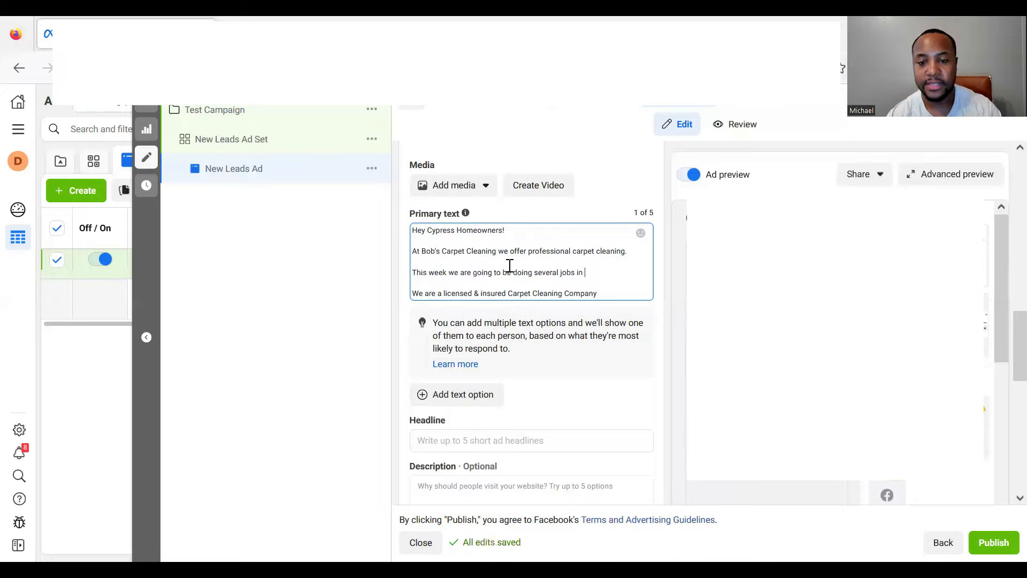
- Complete the "This week" sentence with "Cypress, Katy, The Woodlands, Tomball, and Spring." and add blank lines below it
type("Cypress, Ka")
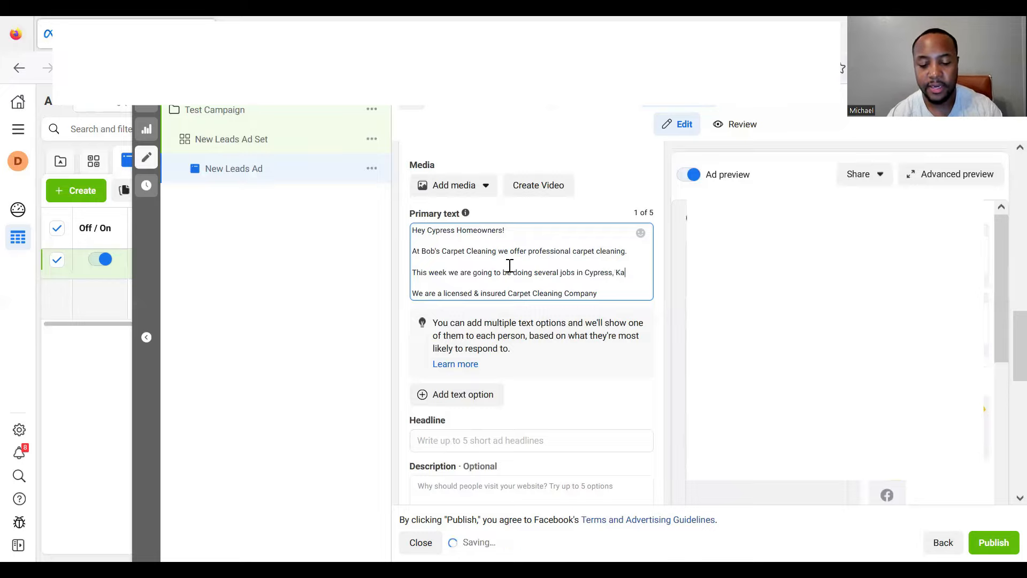
type("ty, T")
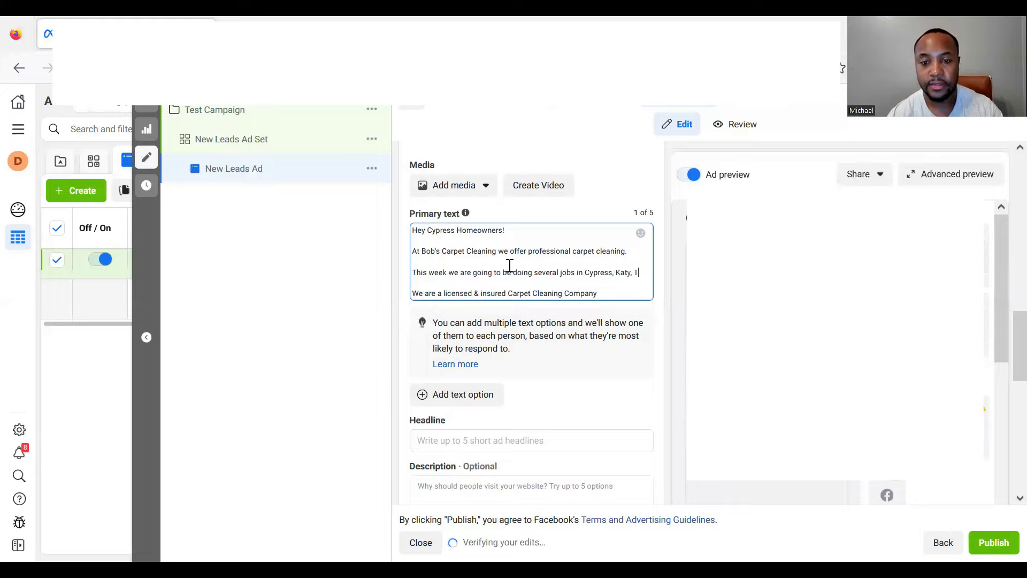
type("he Woodlands, To")
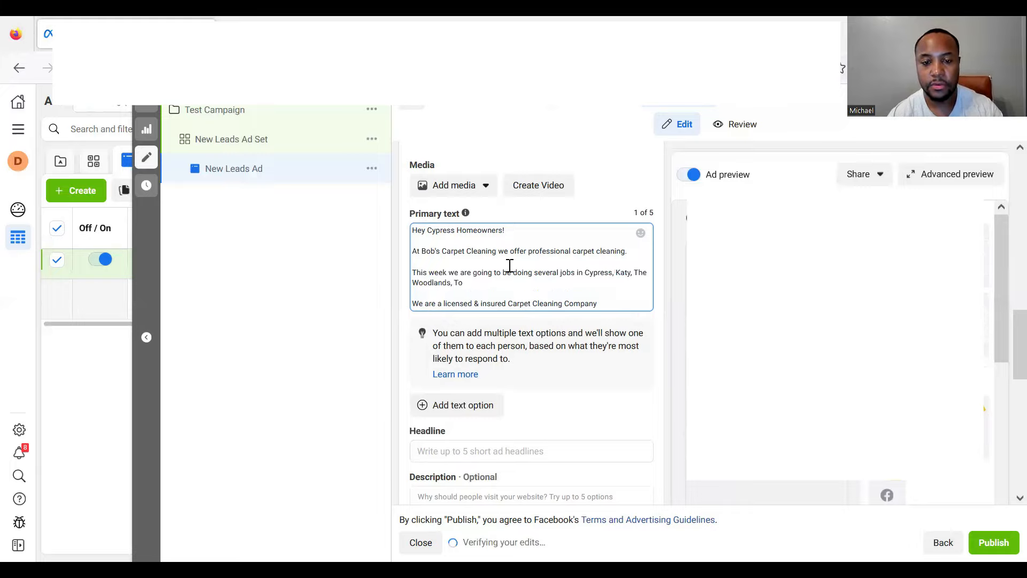
type("mball, and Spri")
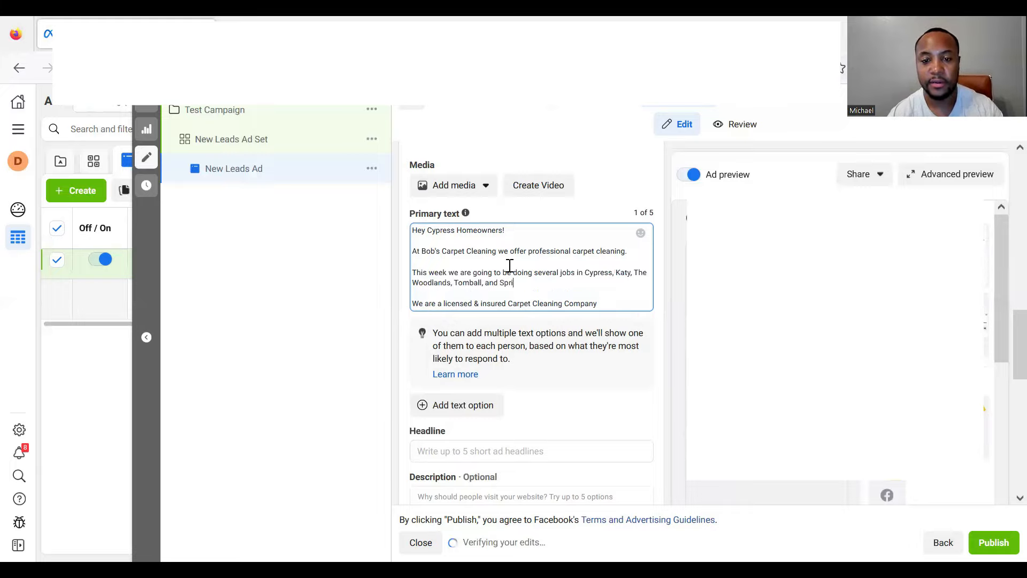
type("ng.")
key("Return")
key("Return")
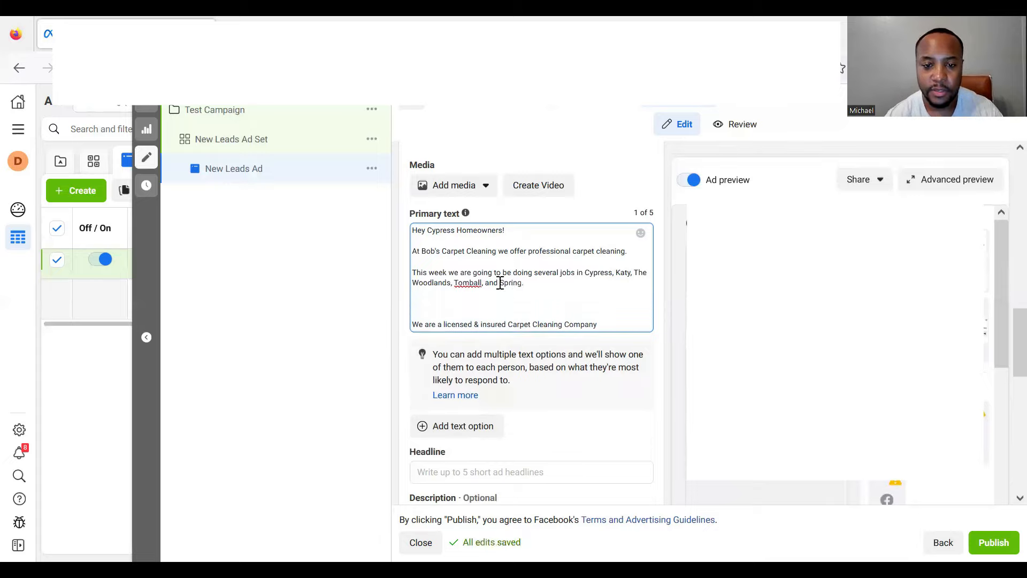
- Try spelling the city Tomball as "Tombal", check its spelling suggestions, and restore the second l
left_click(480, 283)
type("l")
key("BackSpace")
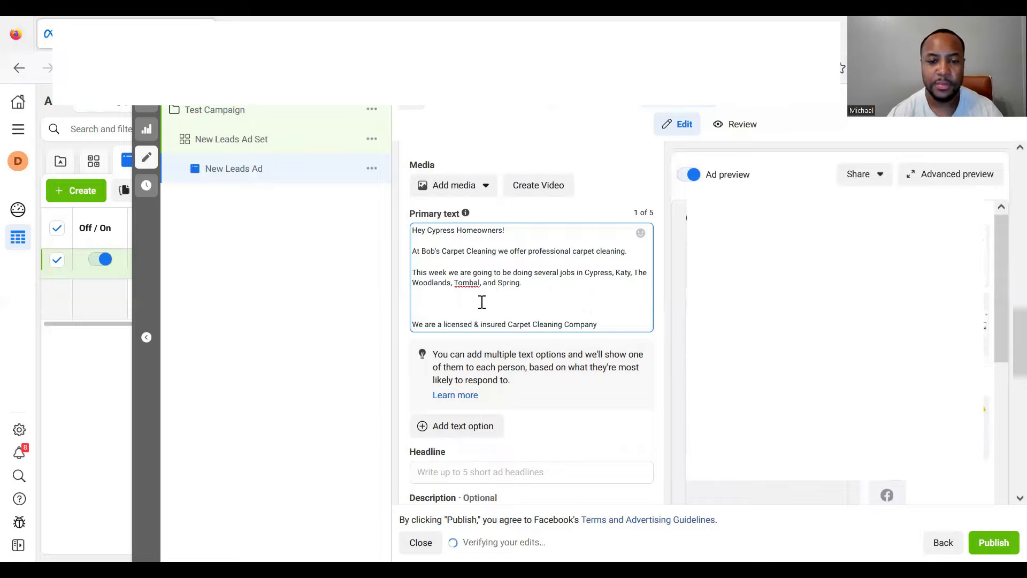
left_click(468, 293)
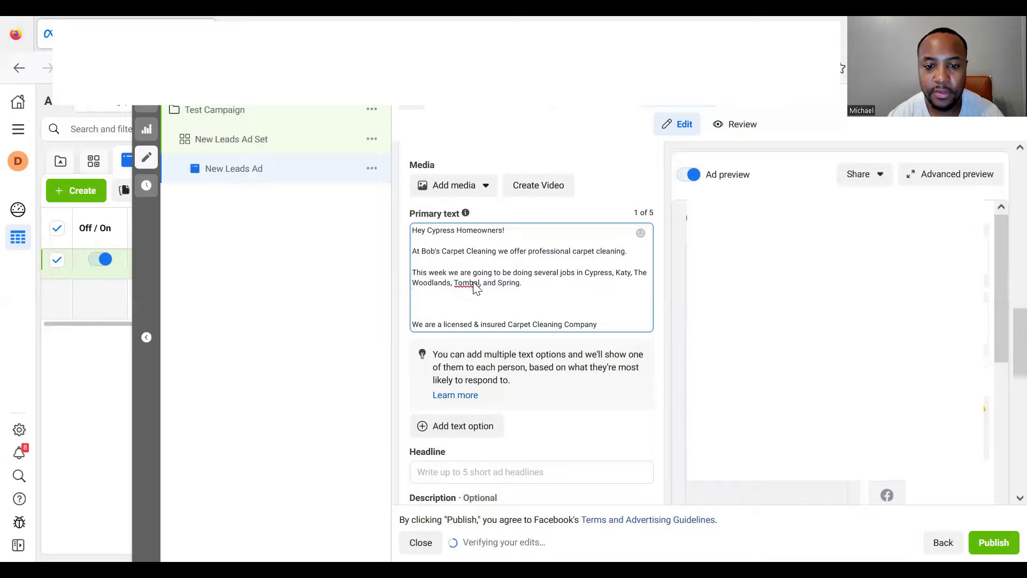
right_click(470, 283)
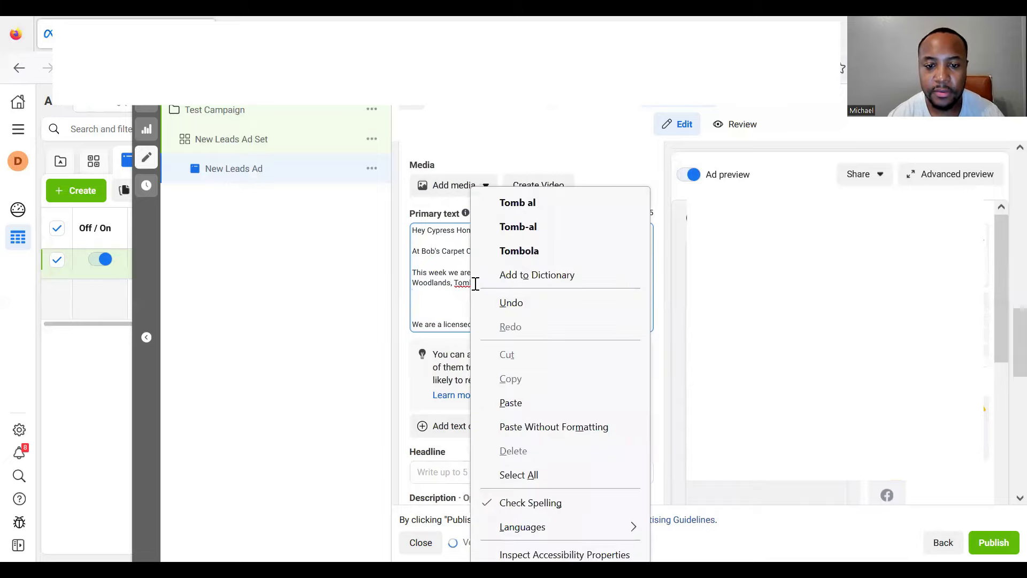
key("Escape")
left_click(481, 283)
type(",")
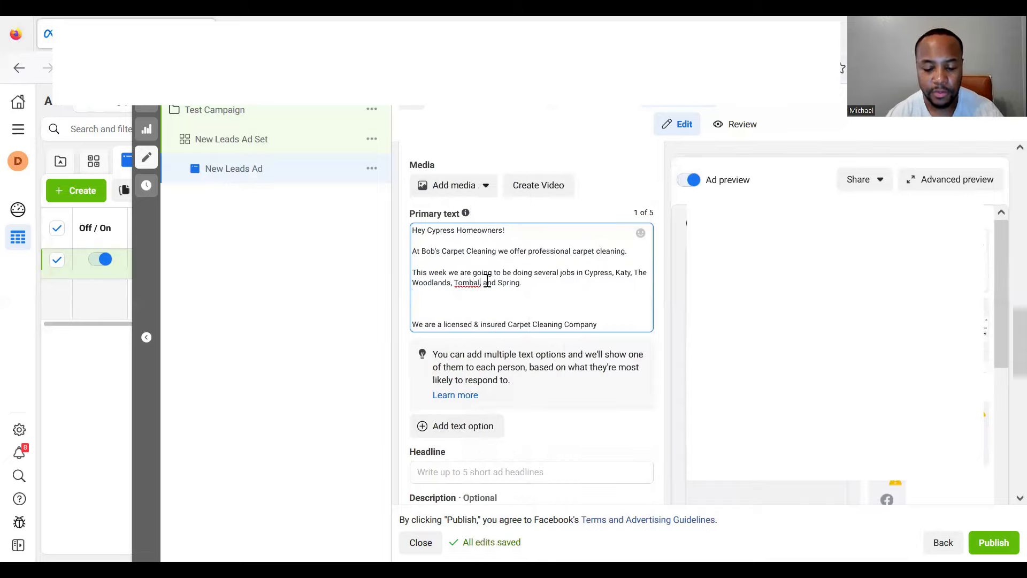
key("Left")
type("l")
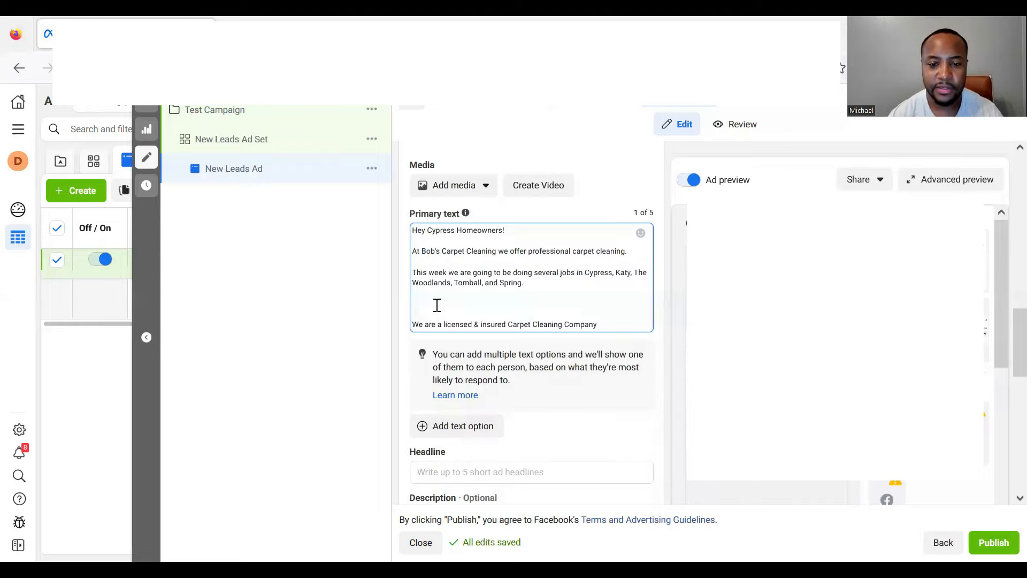
- Between the city list and the licensed line, add "If you're interested in having your carpets deep cleaned" to the primary text
left_click(448, 306)
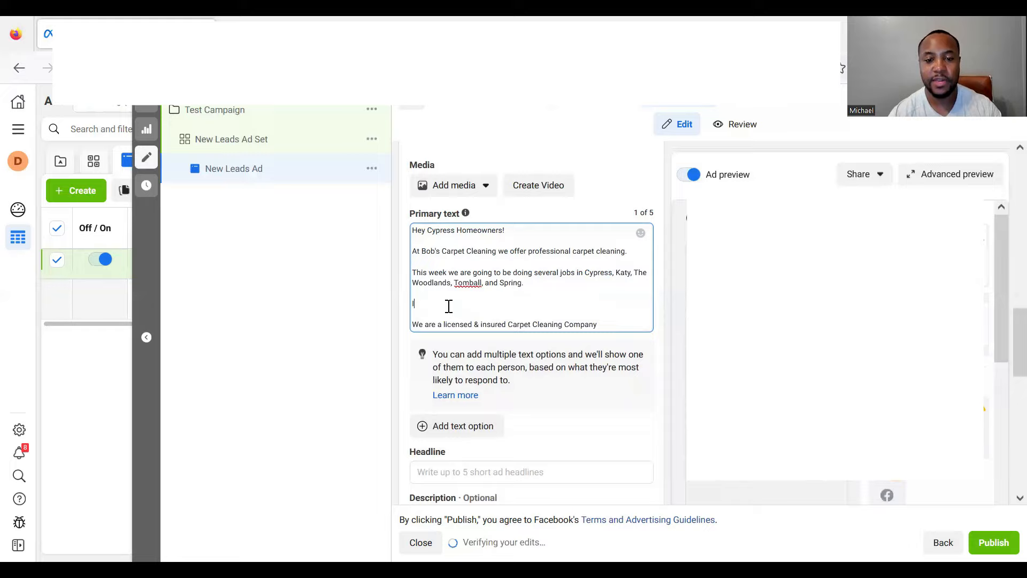
type("If y")
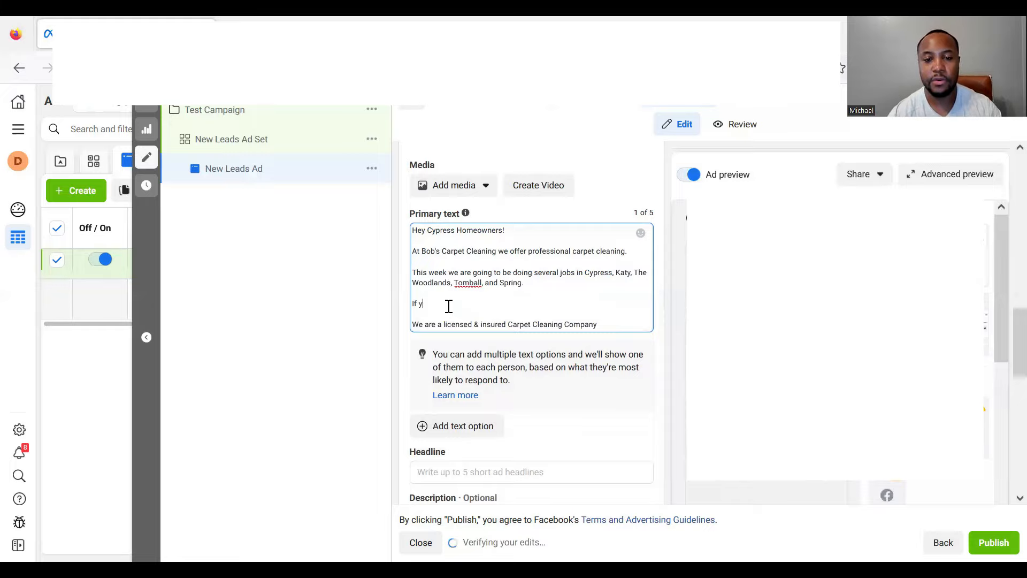
type("ou're ")
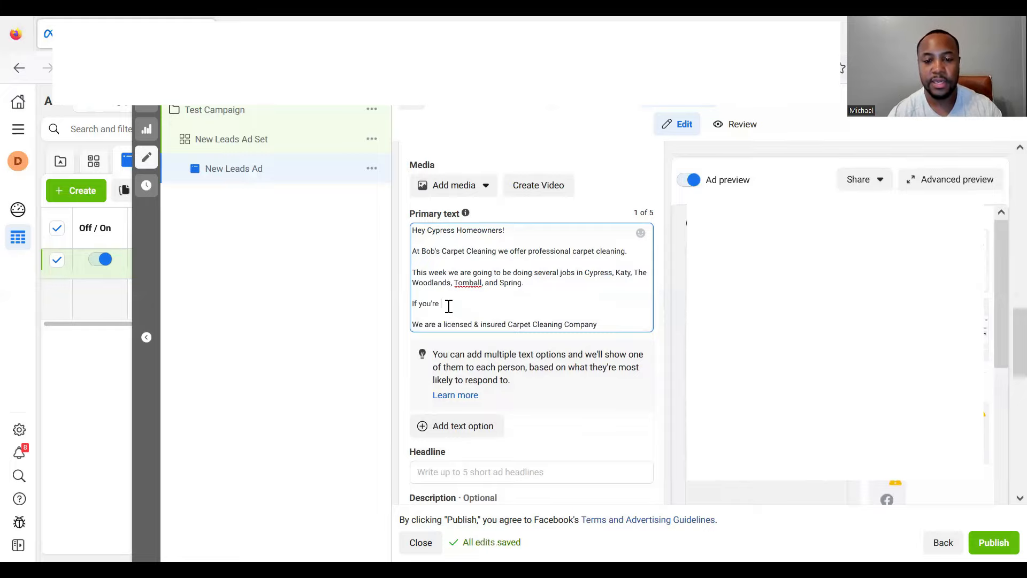
type("need")
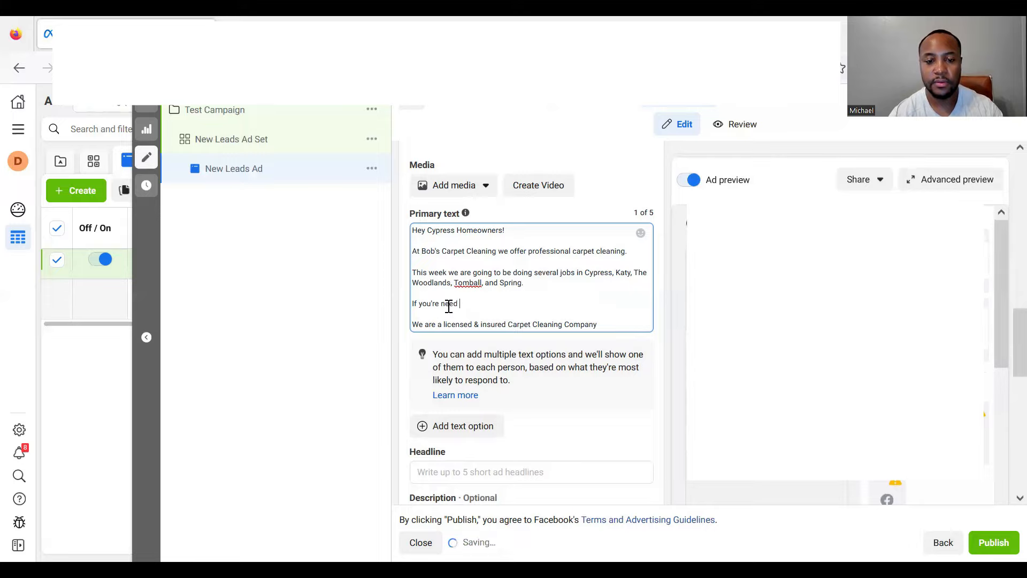
key("BackSpace")
key("BackSpace")
key("BackSpace")
key("BackSpace")
key("BackSpace")
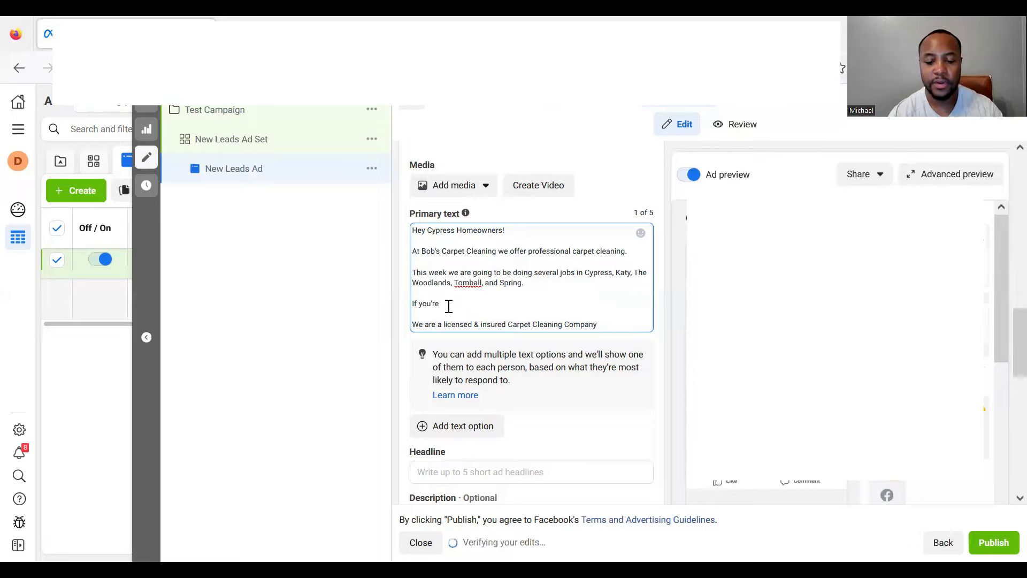
type("interested")
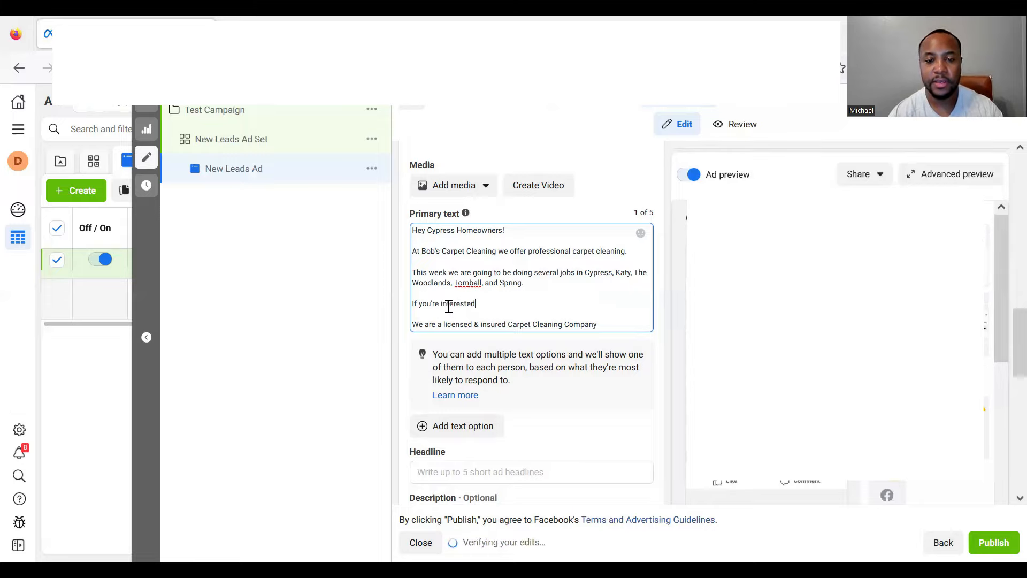
type(" in having yo")
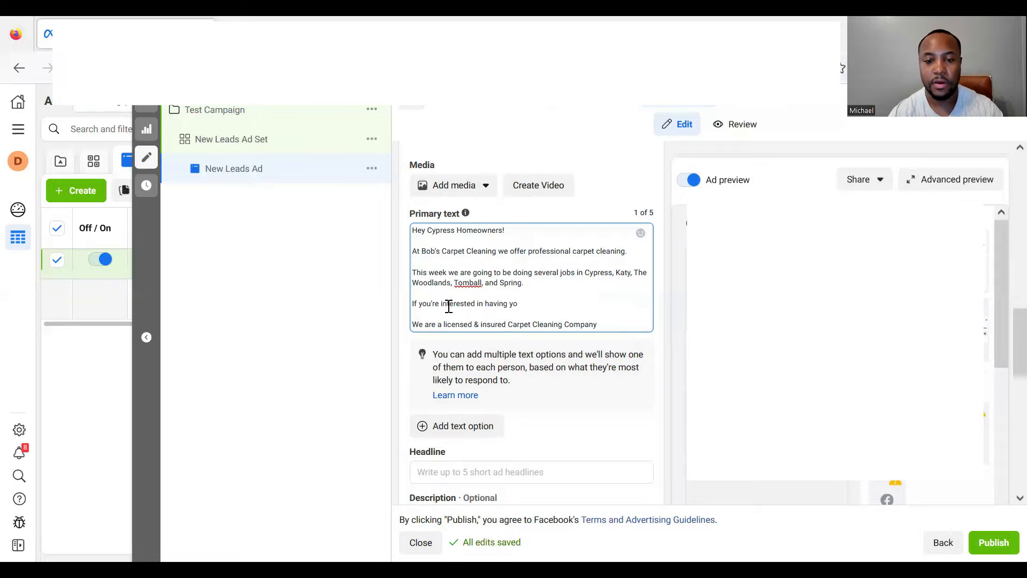
type("ur carpets dee")
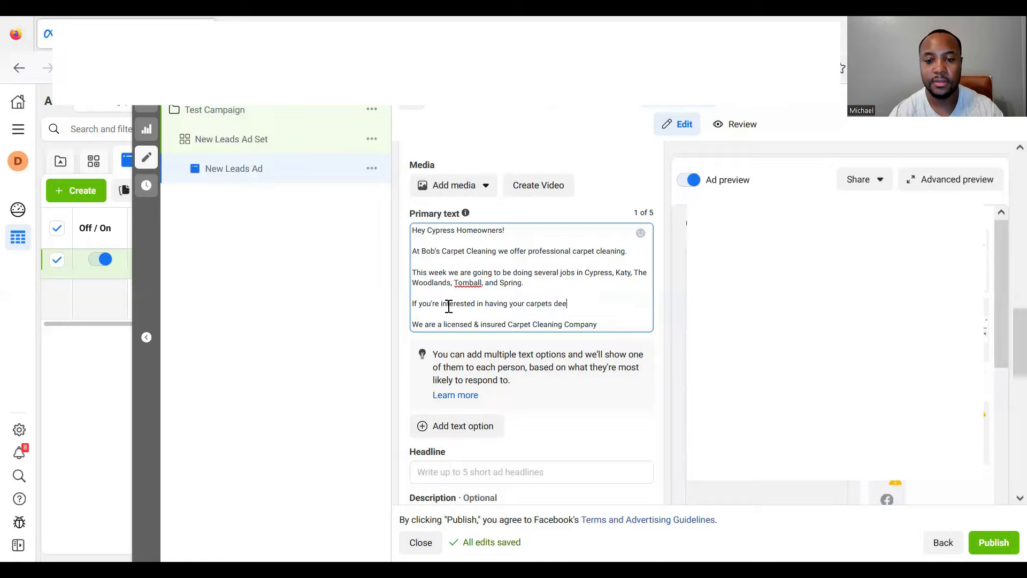
type("p clean")
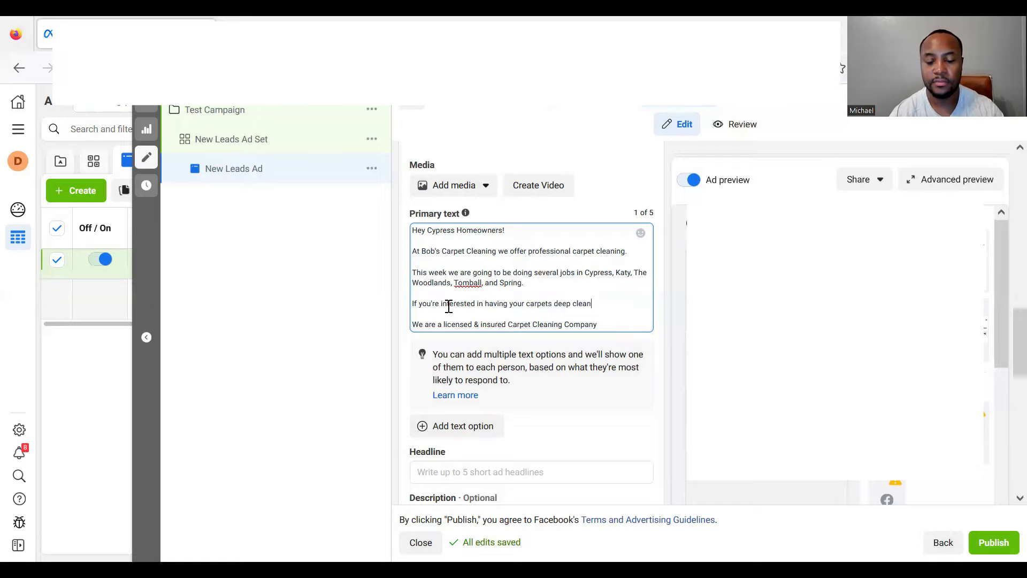
type("ed")
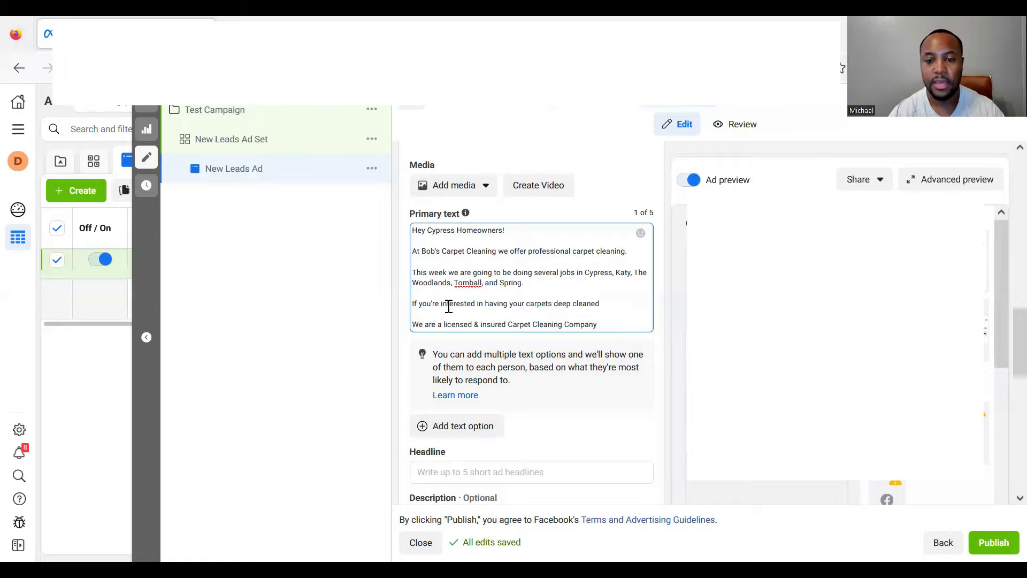
- Finish the sentence about deep cleaned carpets with "here's what we are offering you"
type(" he")
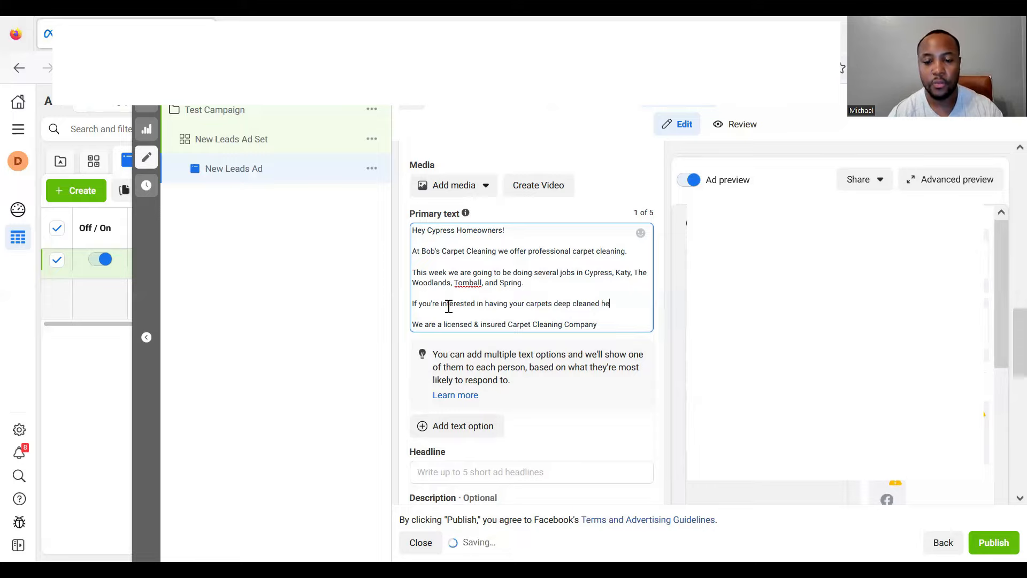
type("re's what we are ")
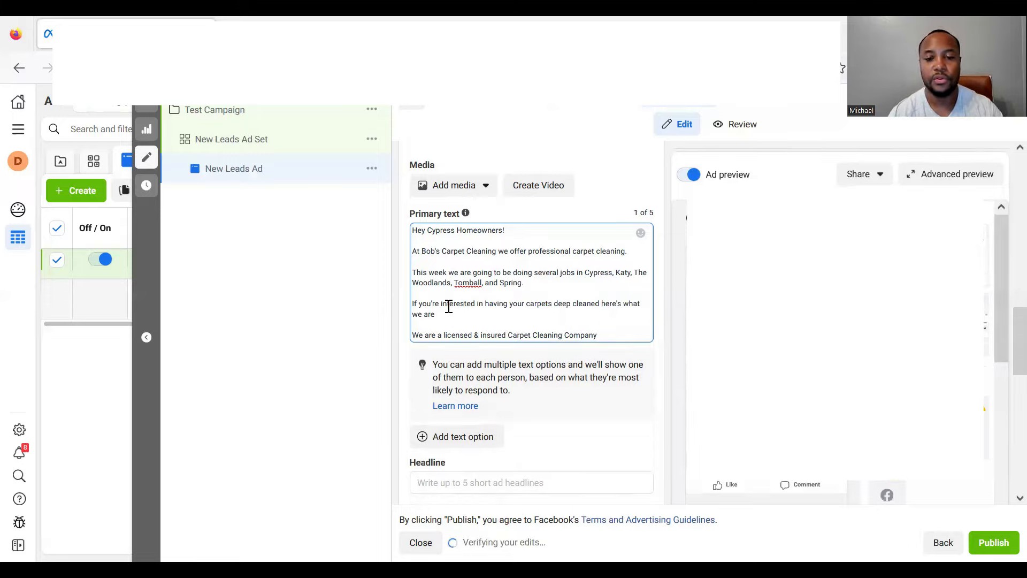
type("offering")
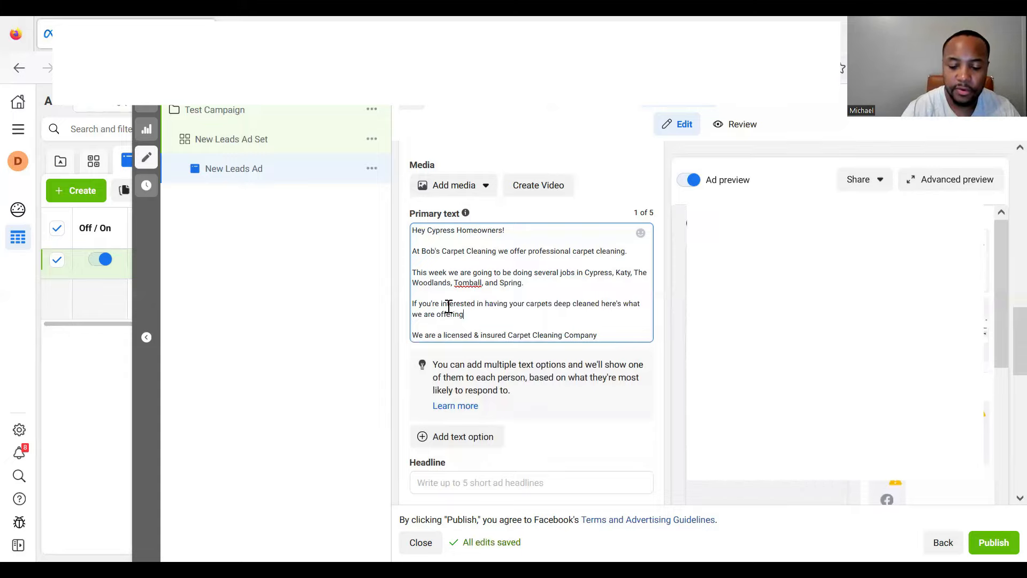
type(" you")
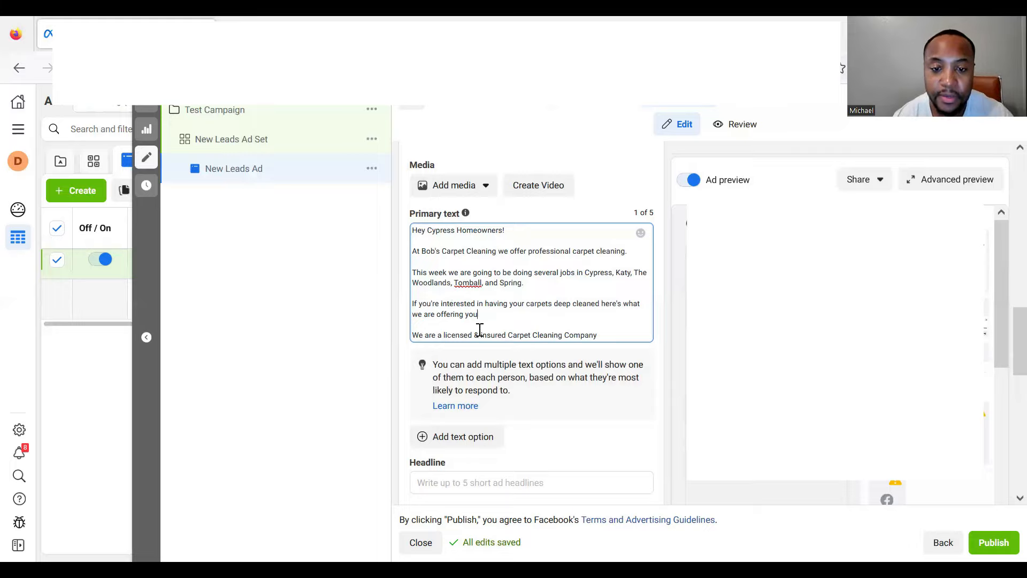
- Set the ad's headline to "Get This Offer Now"
left_click(483, 474)
type("Get This Of")
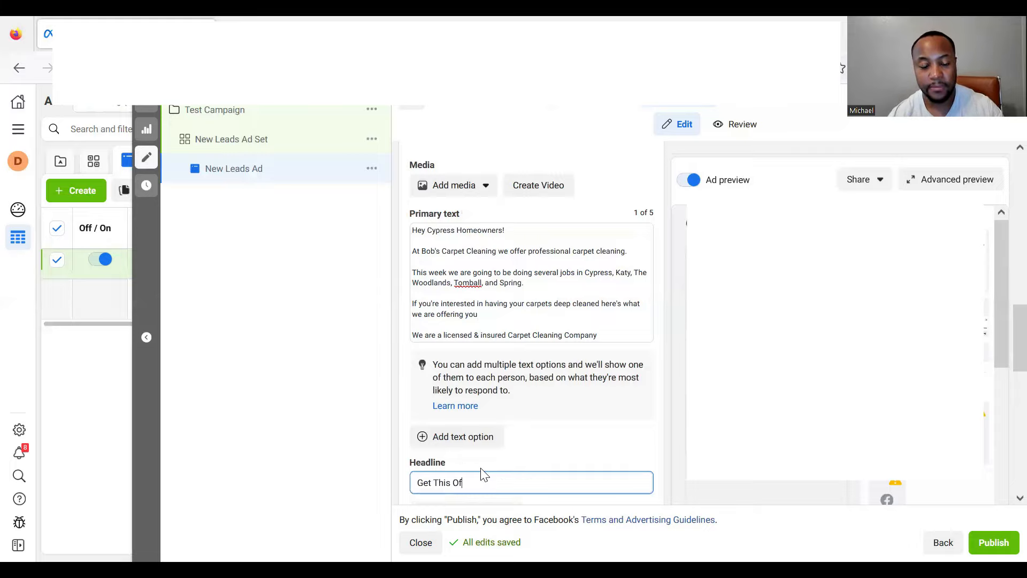
type("fer Today")
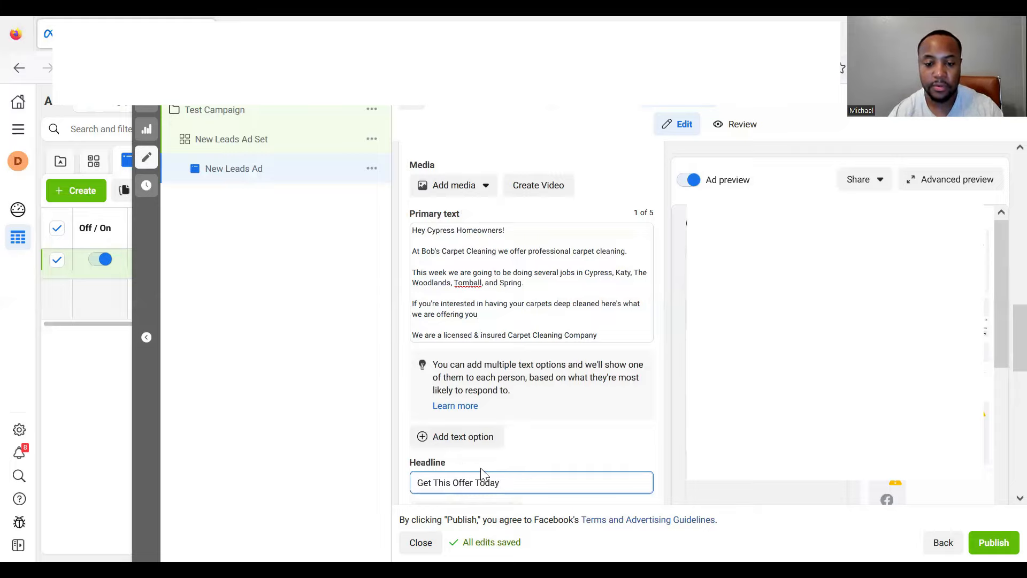
key("BackSpace")
key("BackSpace")
key("BackSpace")
key("BackSpace")
key("BackSpace")
type("Now")
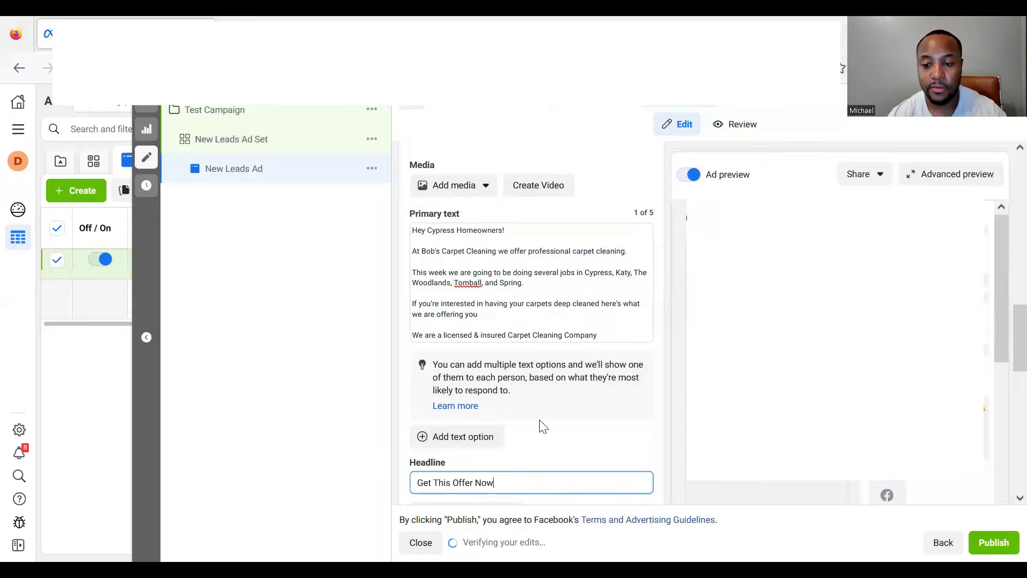
- Delete the line "We are a licensed & insured Carpet Cleaning Company" from the ad's primary text
scroll(614, 277, "down", 1)
triple_click(411, 285)
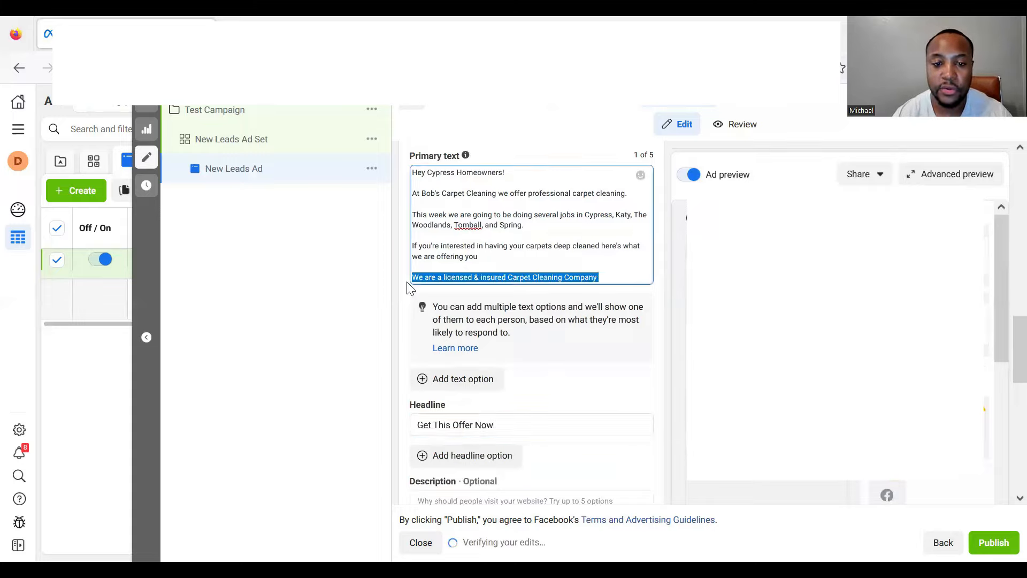
key("BackSpace")
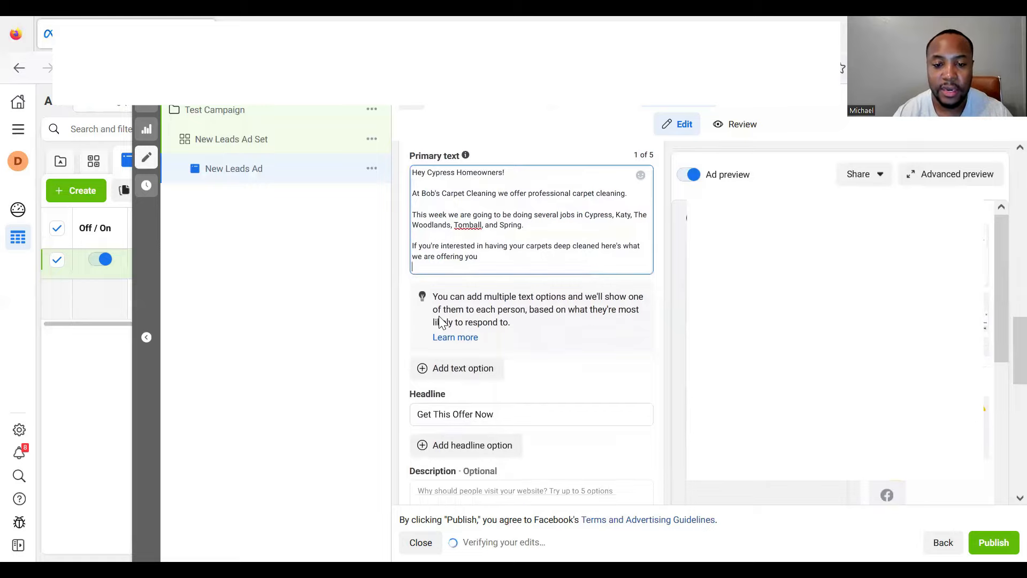
- Set the ad's call to action to "Learn more"
scroll(557, 431, "down", 2)
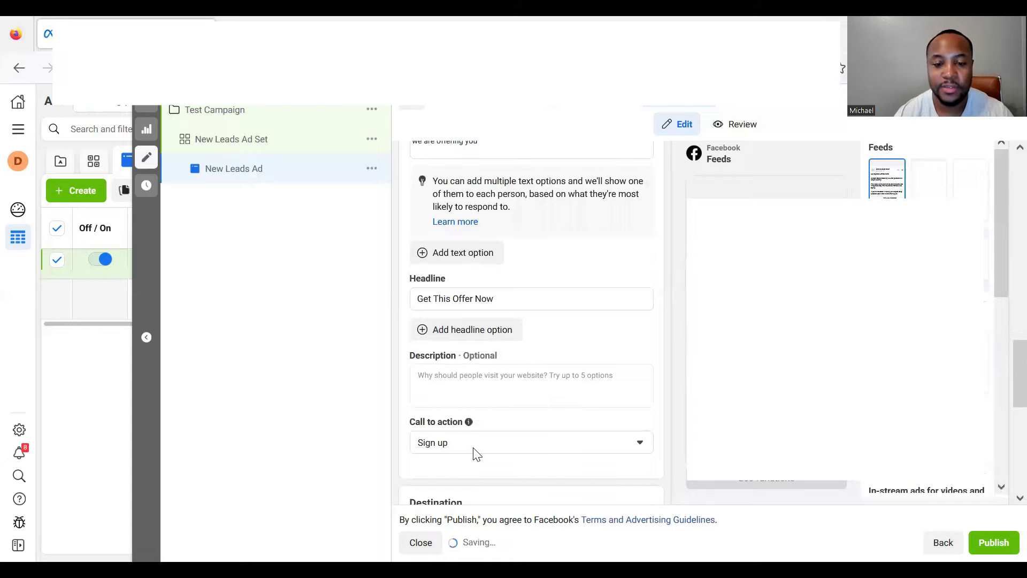
left_click(453, 436)
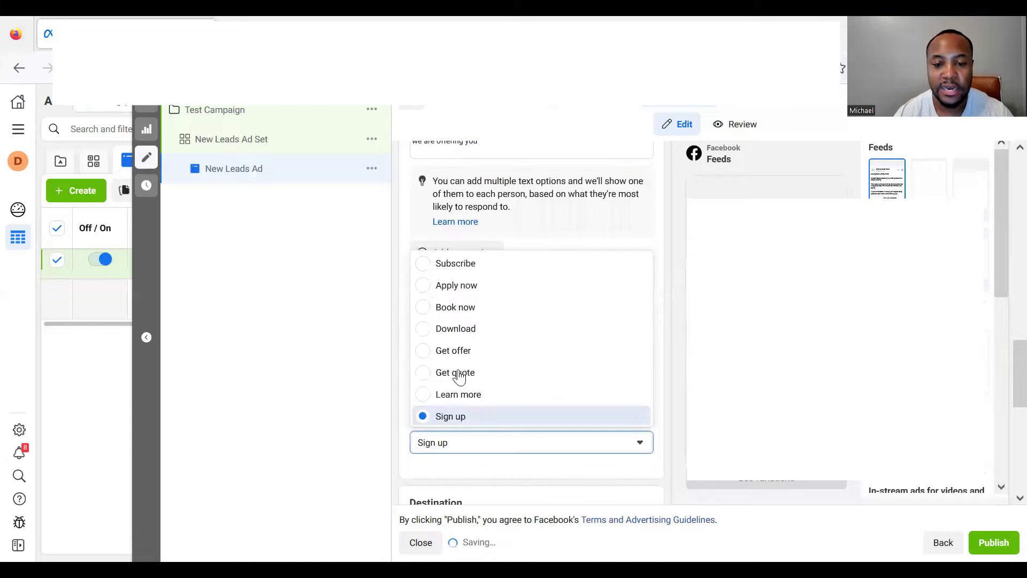
left_click(422, 396)
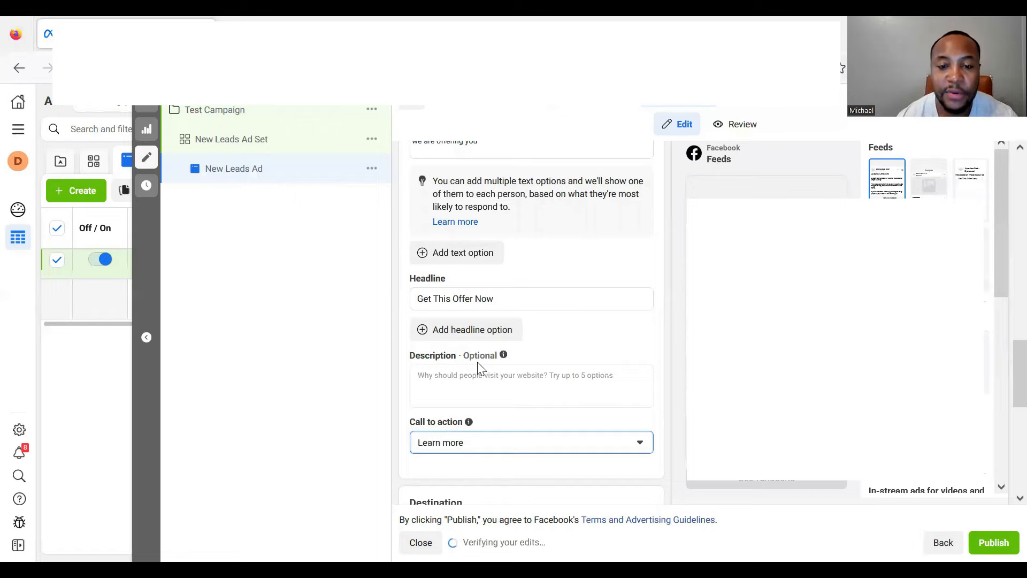
- Create a new instant form for the ad's destination and open its Intro section
scroll(475, 371, "up", 5)
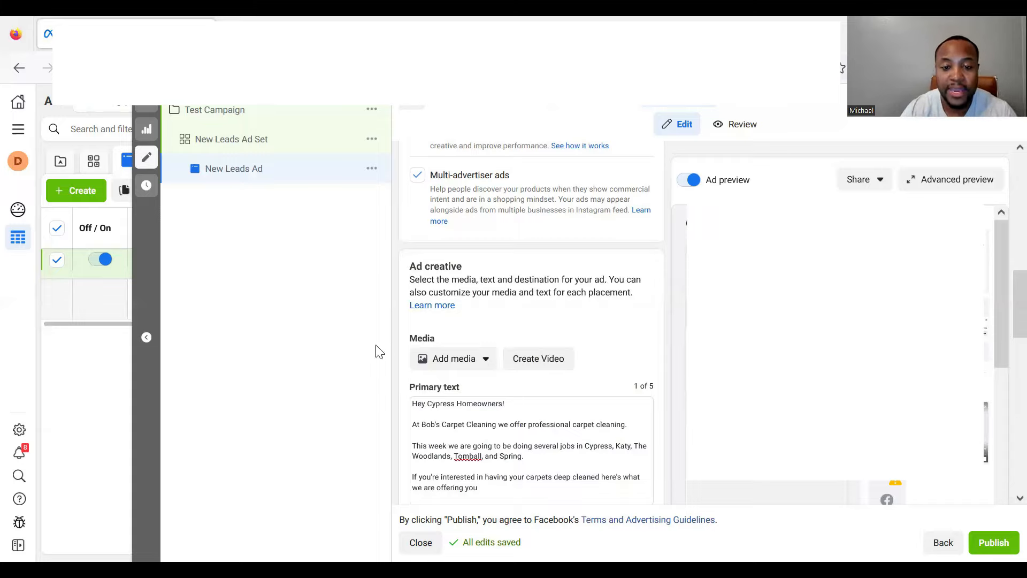
scroll(386, 342, "up", 1)
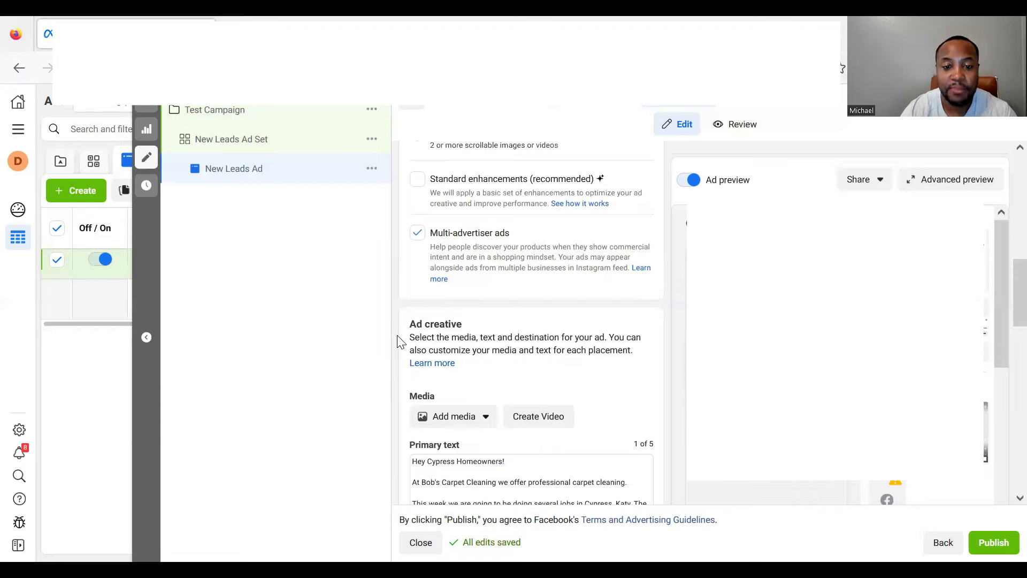
scroll(396, 341, "down", 10)
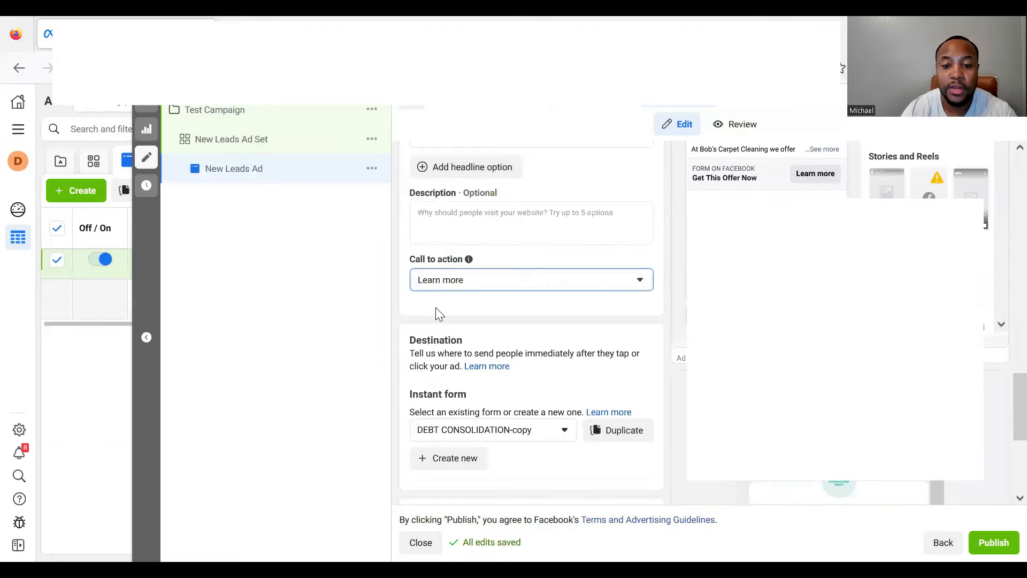
scroll(578, 262, "down", 2)
scroll(642, 246, "up", 4)
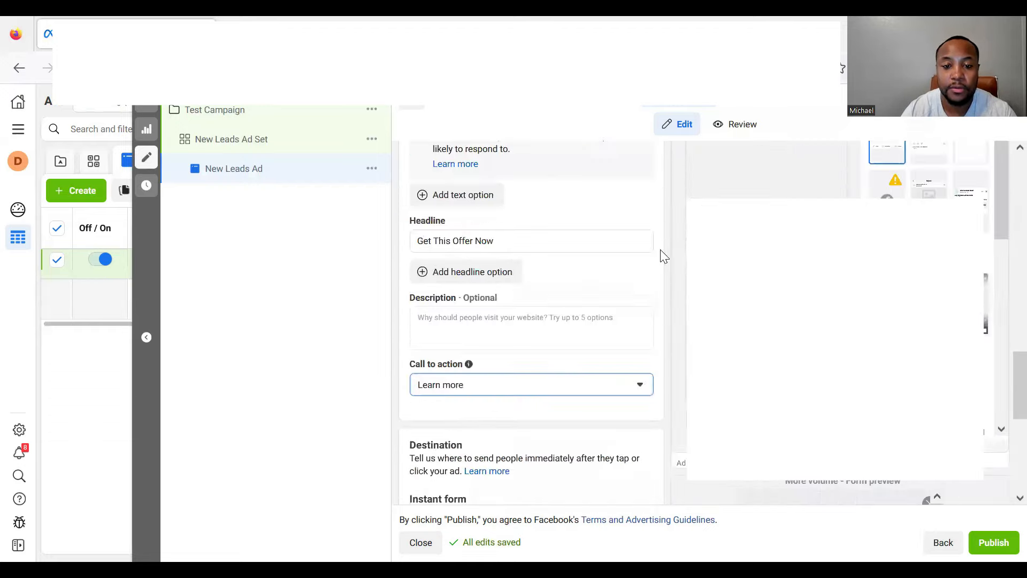
scroll(663, 257, "down", 2)
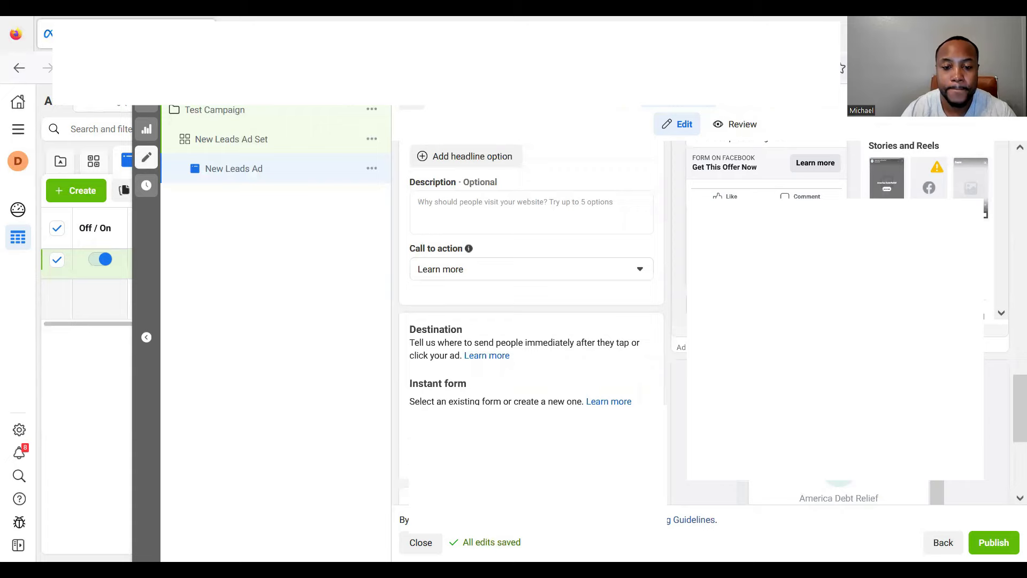
left_click(402, 425)
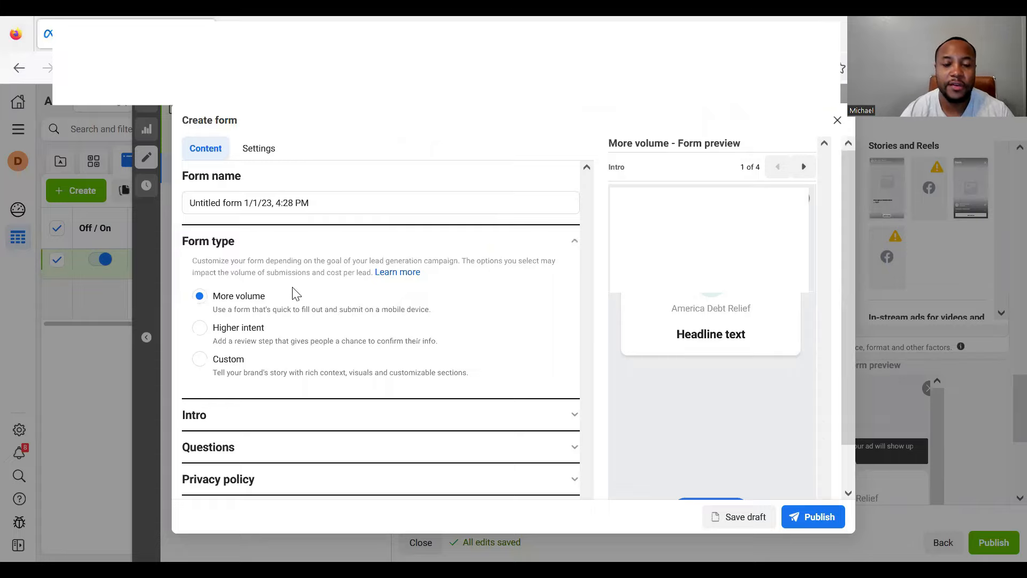
scroll(247, 378, "down", 1)
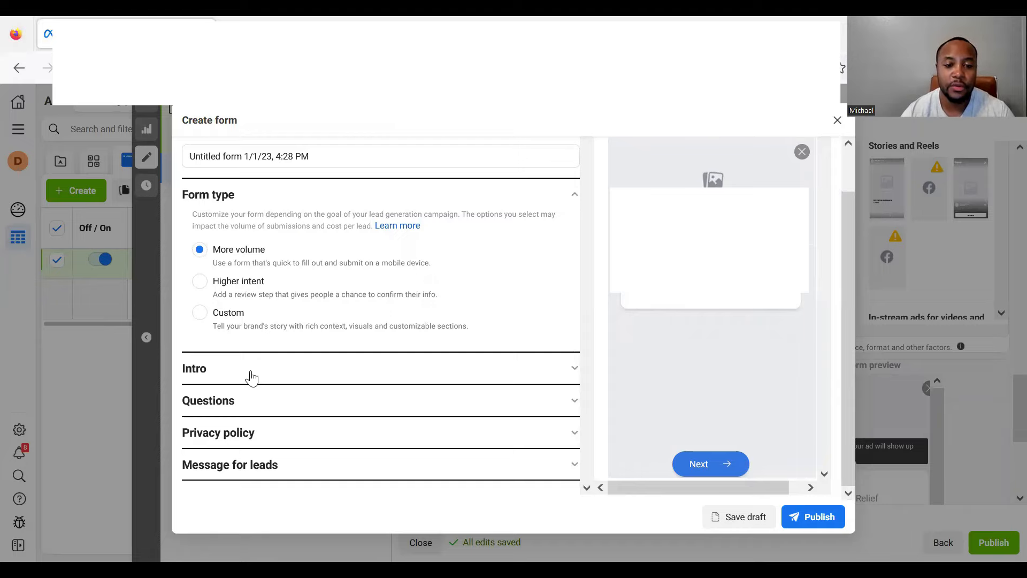
left_click(251, 377)
scroll(324, 369, "down", 2)
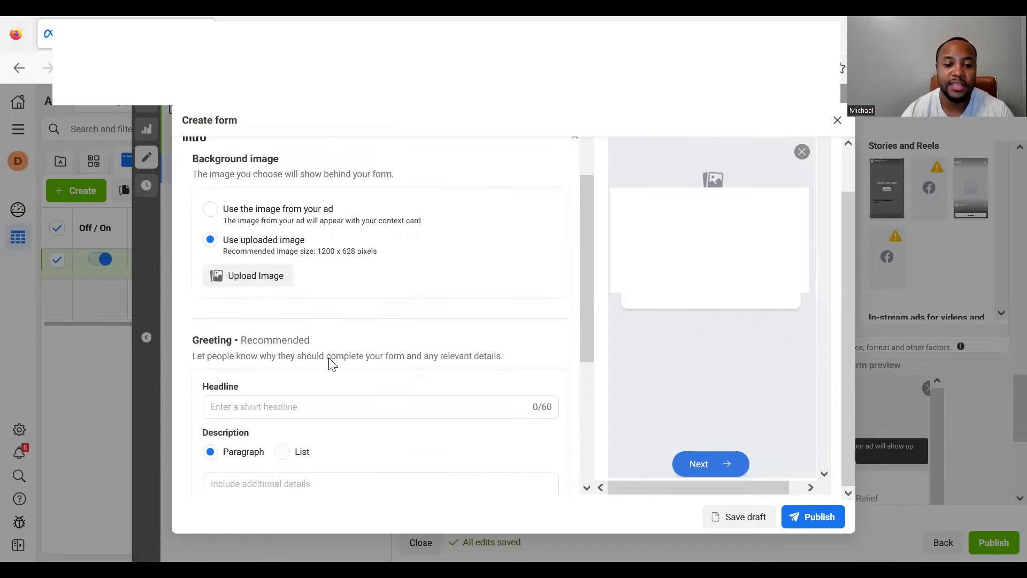
- Set the headline of the form's greeting to "Get This Offer Now"
left_click(313, 374)
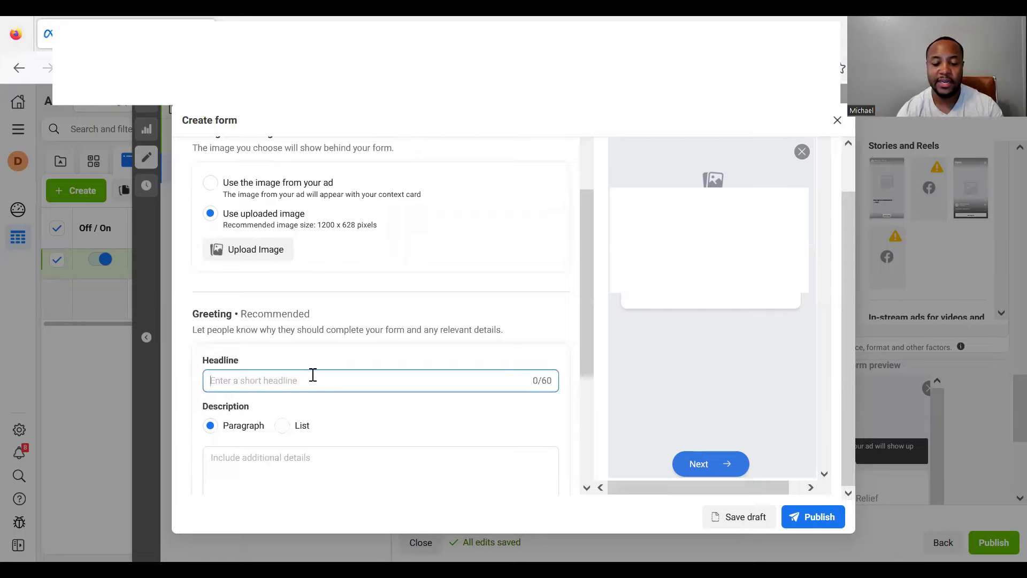
type("Get t")
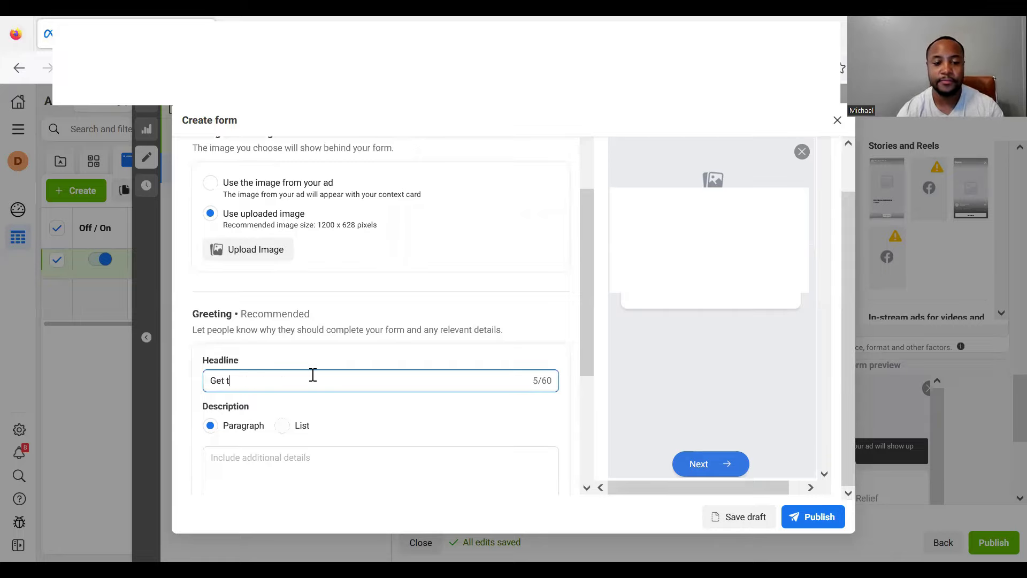
type("his ff")
key("BackSpace")
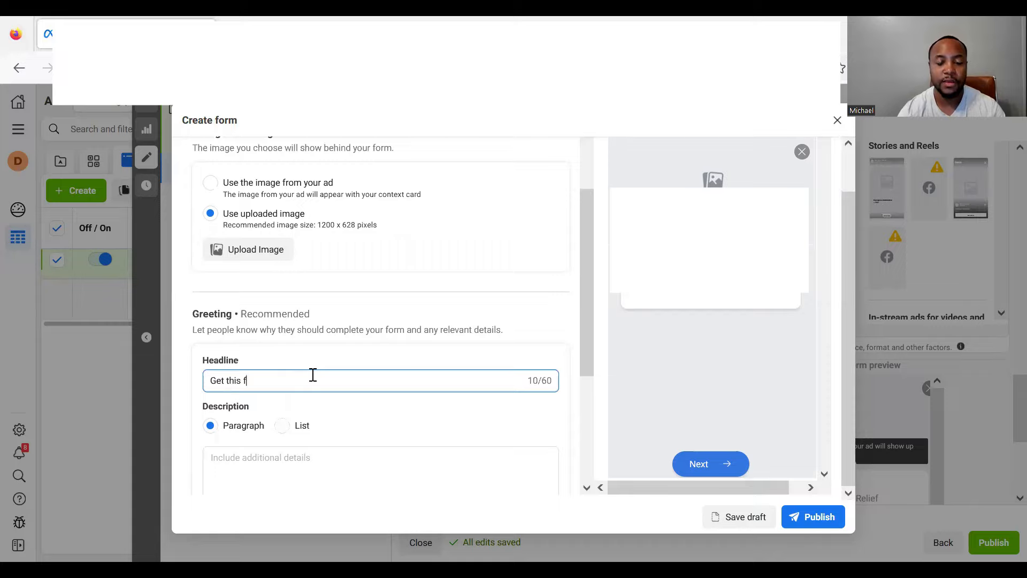
key("BackSpace")
key("BackSpace")
key("BackSpace")
key("BackSpace")
key("BackSpace")
key("BackSpace")
key("BackSpace")
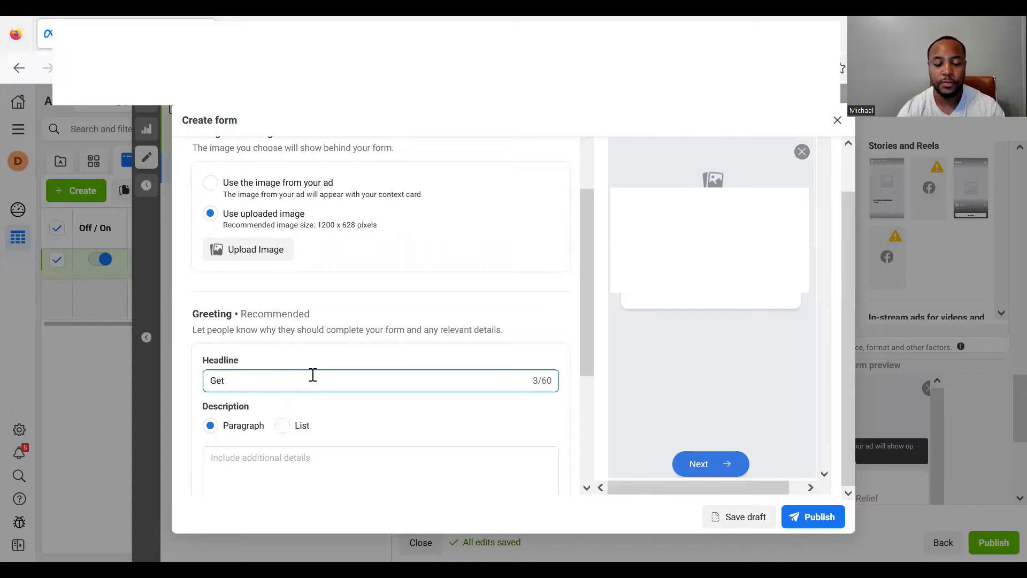
type("This Of")
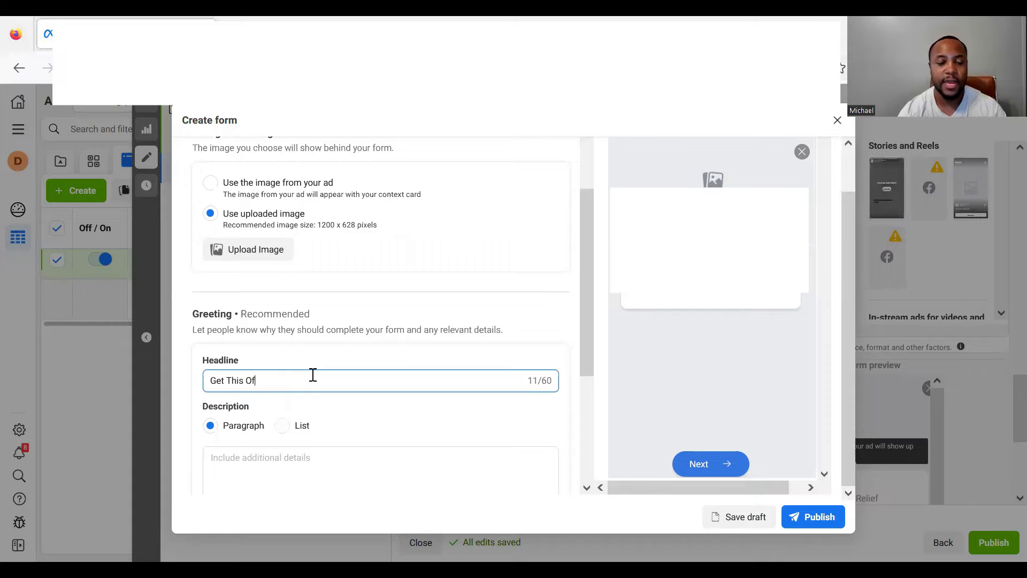
type("fer Now")
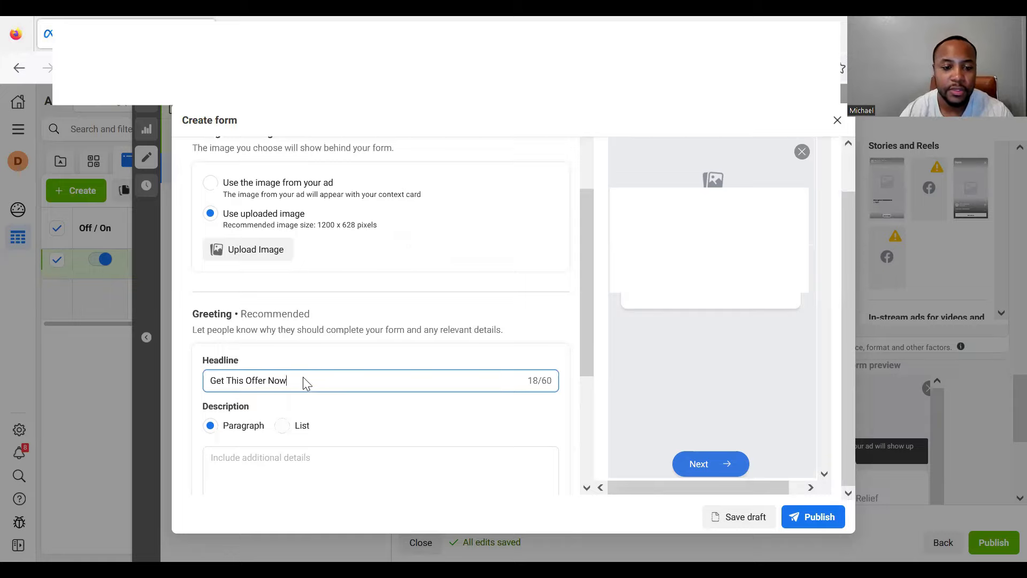
- Write the greeting's paragraph description as "This is an offer for Professional Carpet Cleaning w/ Bob's Carpet Cleaning."
left_click(259, 412)
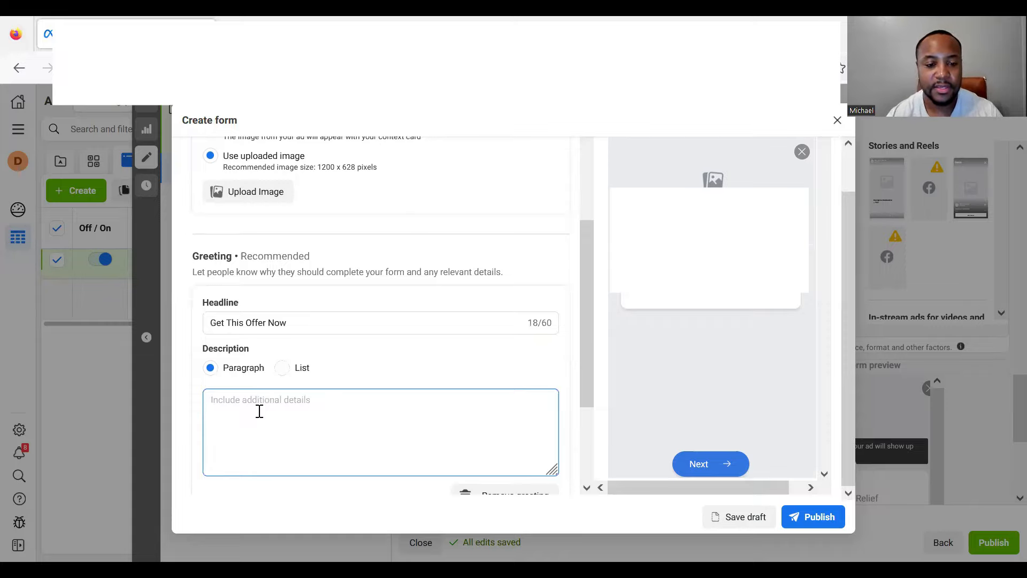
type("This is")
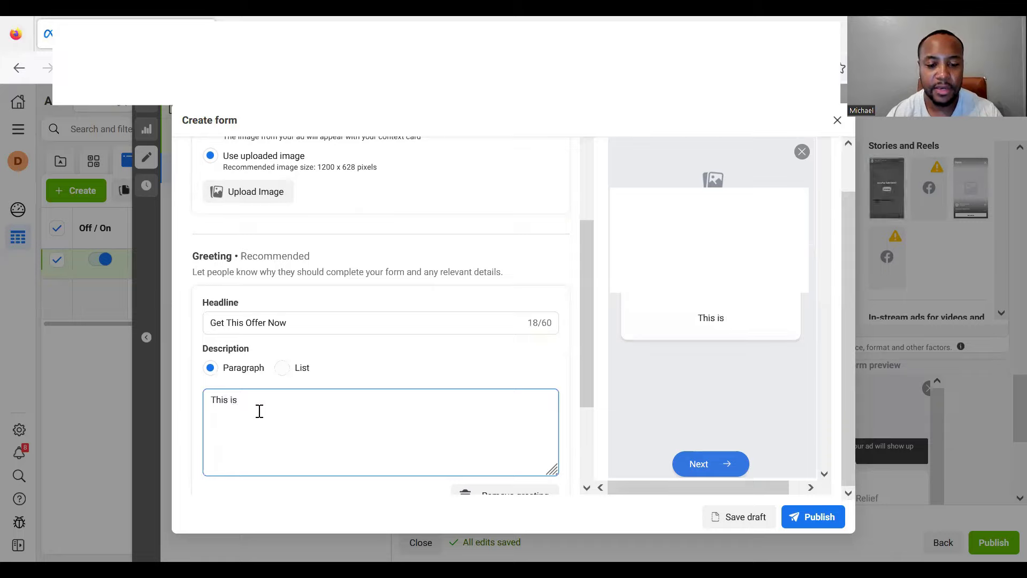
type("an")
key("BackSpace")
key("BackSpace")
key("BackSpace")
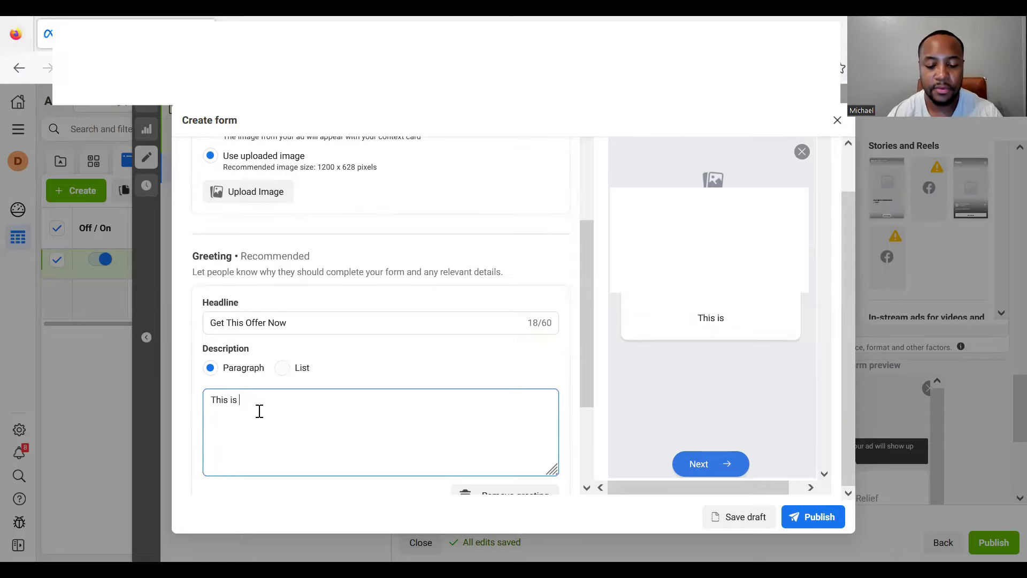
type("an oo")
key("BackSpace")
type("f")
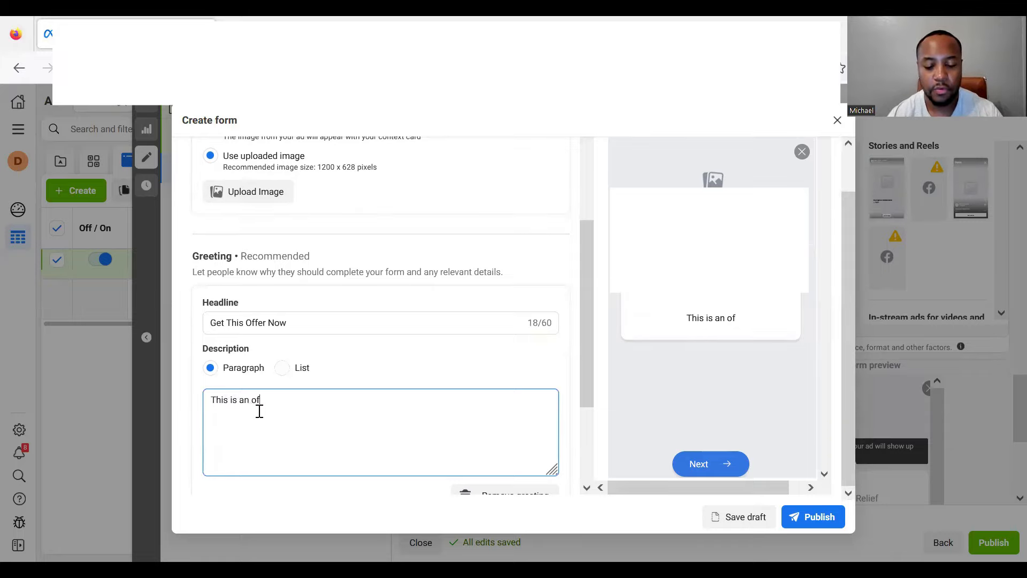
type("fer for Profess")
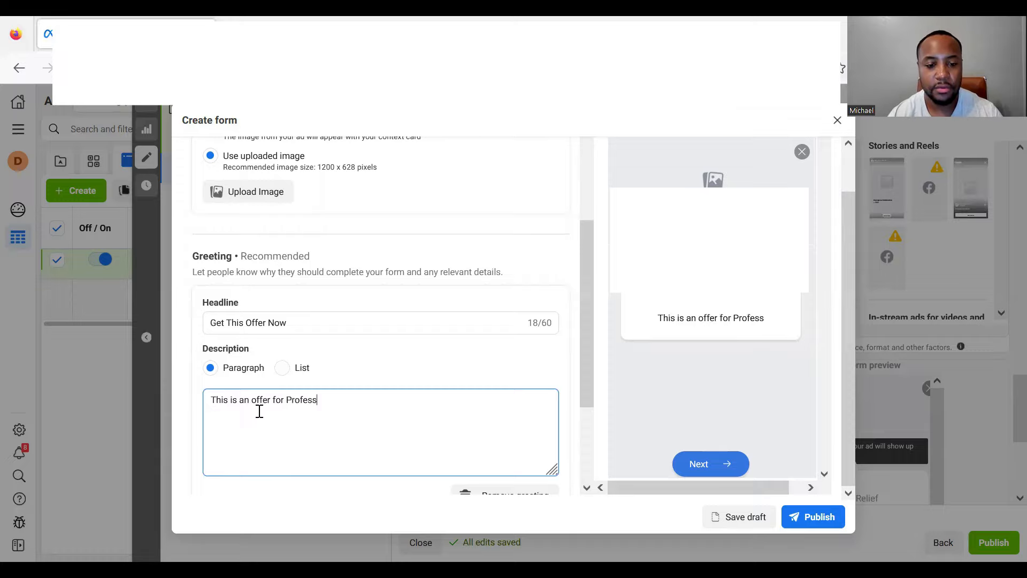
type("ional Carpet")
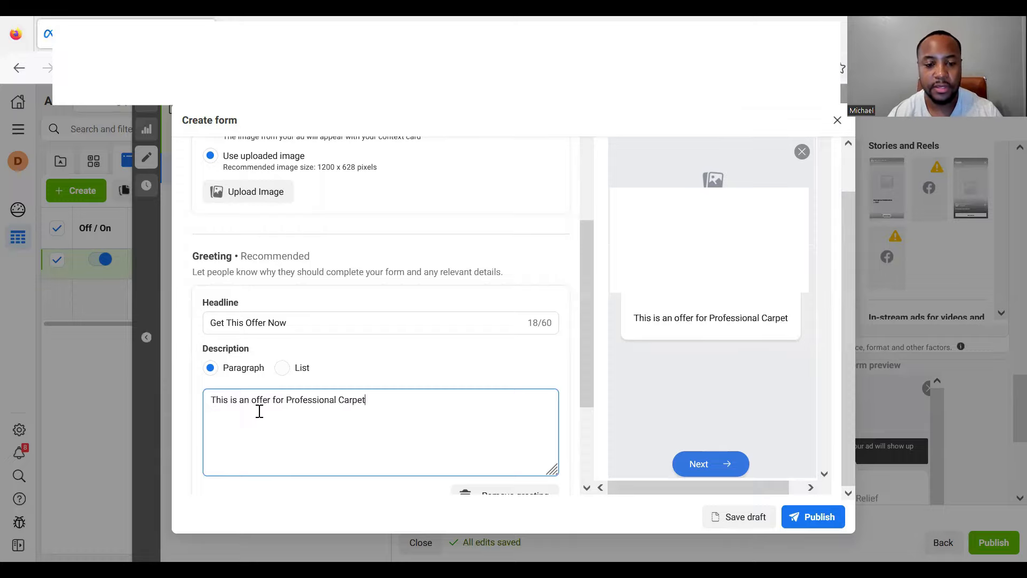
type(" Cleaning ")
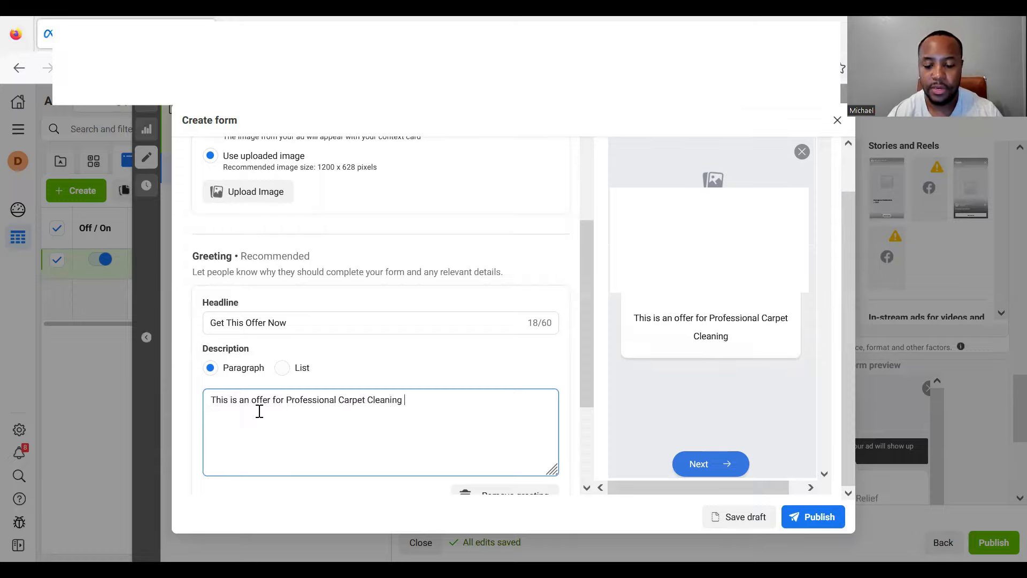
type("w/ Bob")
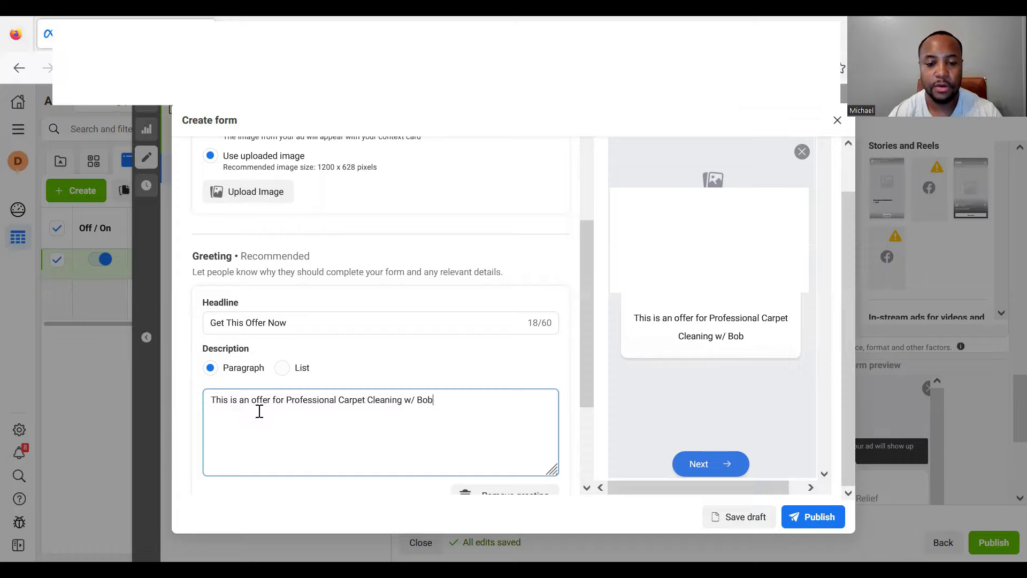
type("'s Carpet Cleani")
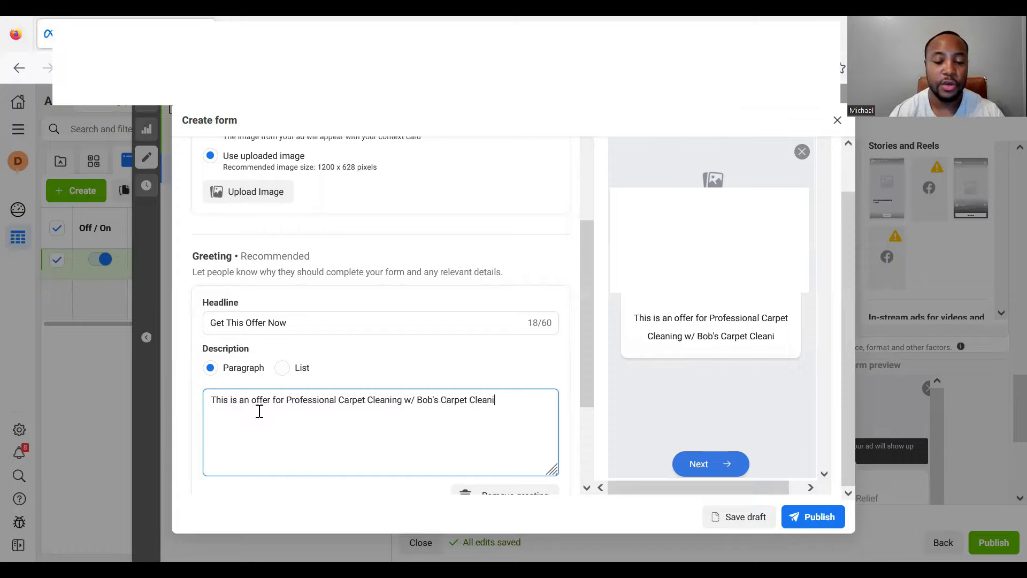
type("ng.")
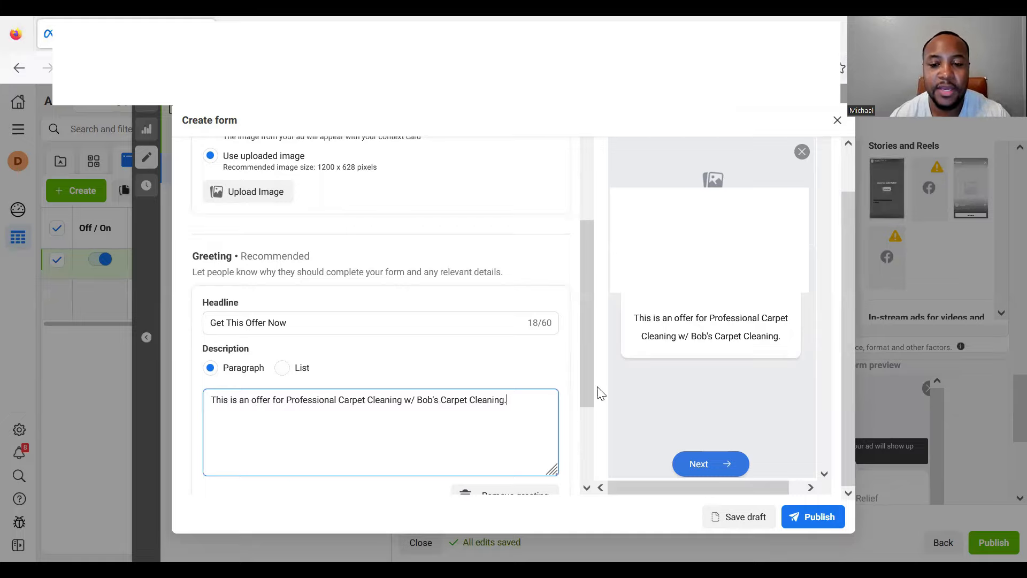
- Add a multiple choice custom question to the form's Questions section with lead filtering enabled
scroll(575, 381, "down", 2)
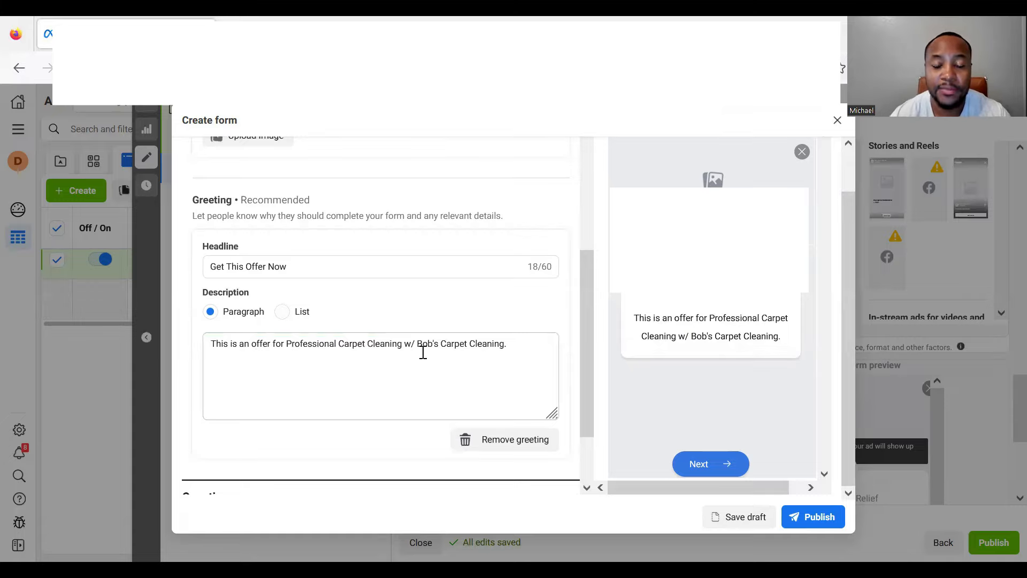
scroll(562, 384, "up", 1)
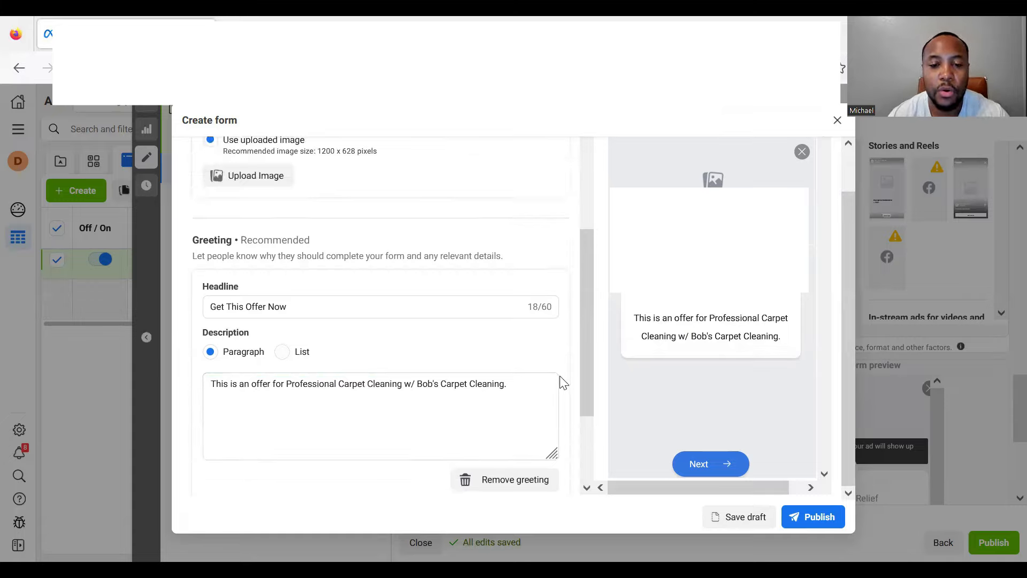
scroll(513, 256, "down", 4)
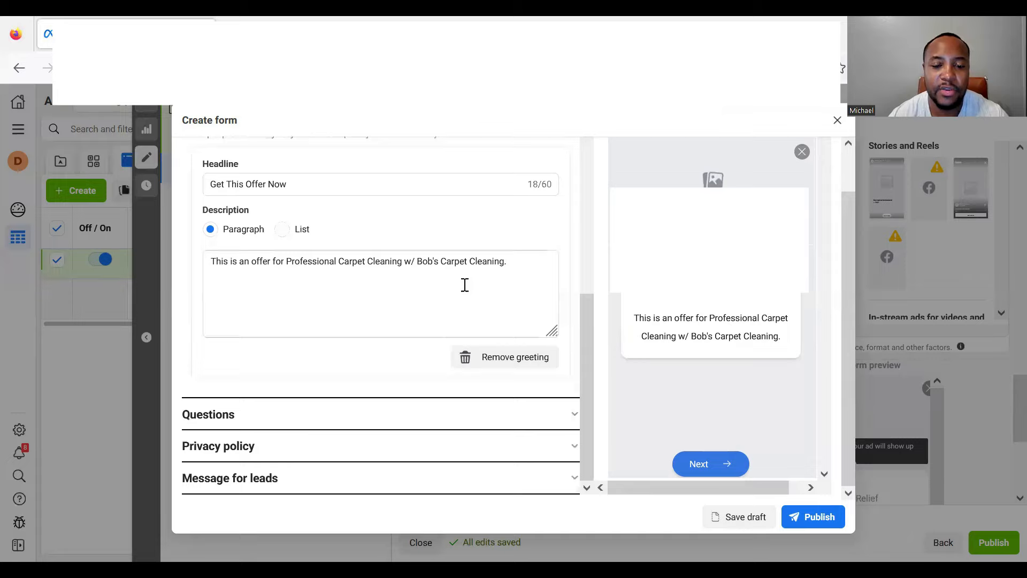
left_click(344, 422)
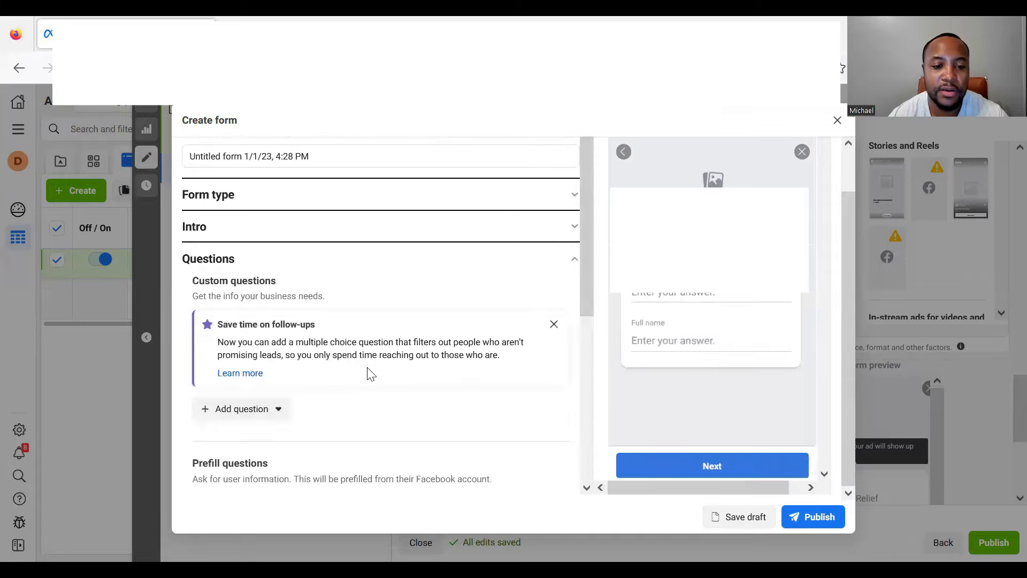
scroll(271, 356, "down", 2)
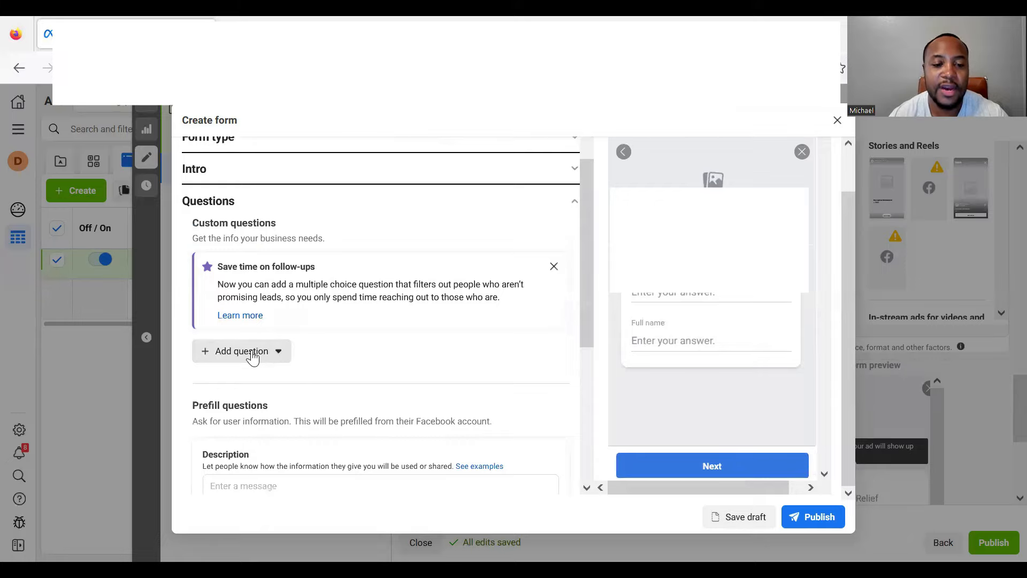
left_click(261, 363)
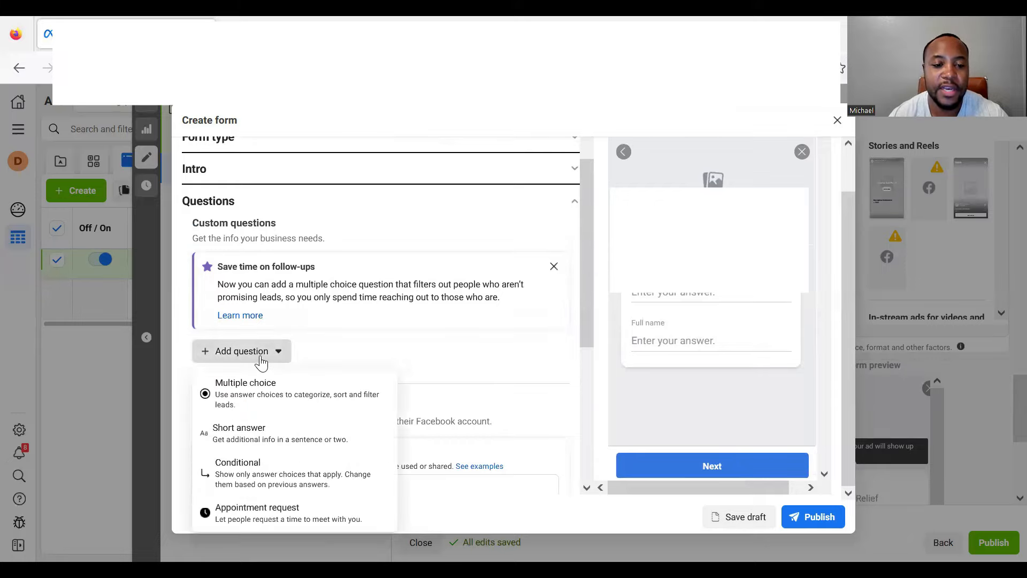
scroll(269, 394, "down", 2)
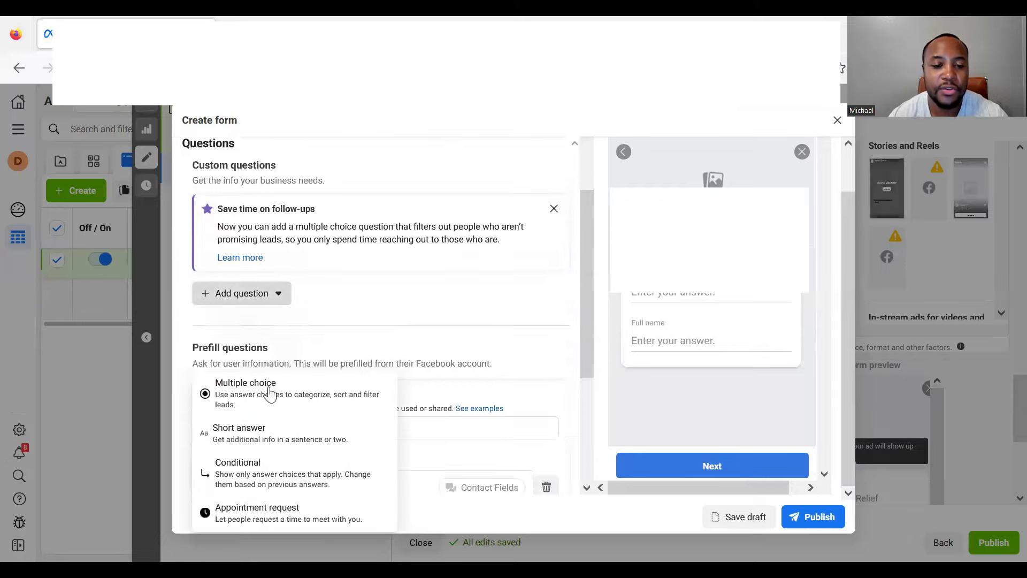
left_click(269, 394)
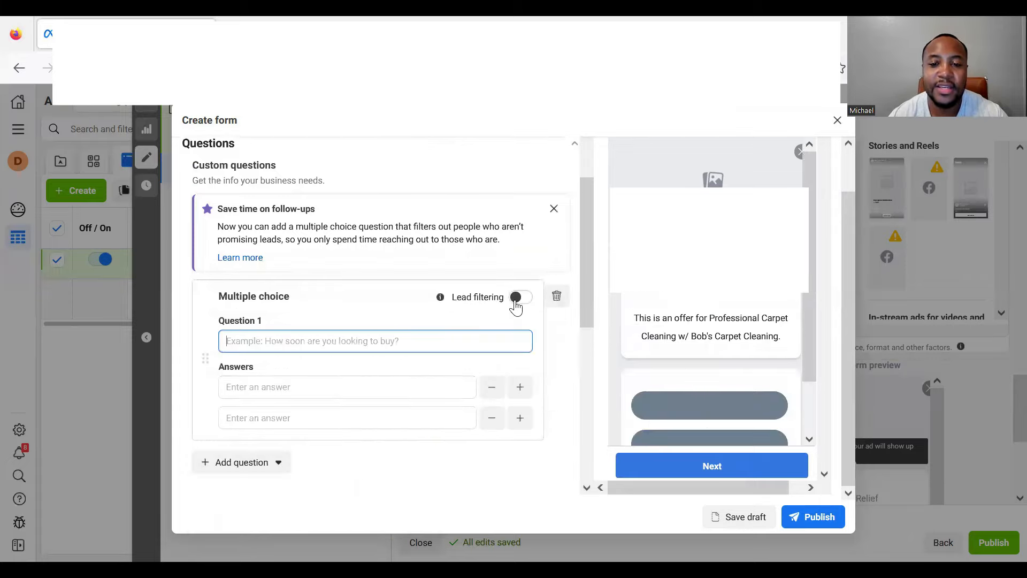
left_click(515, 299)
scroll(276, 325, "down", 2)
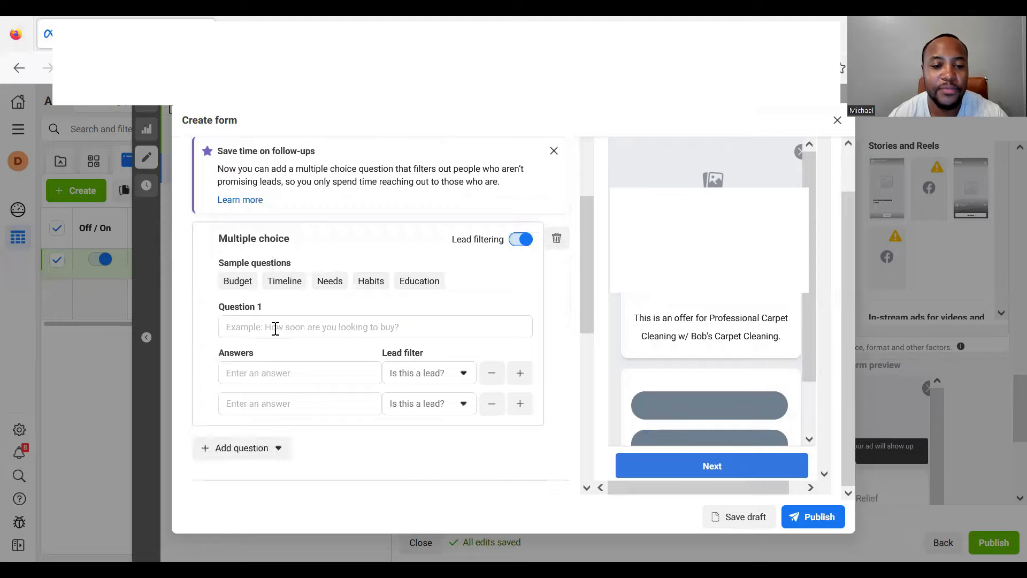
- Write the text of question 1 as "Are you interested in having your carpet cleanined?"
left_click(277, 328)
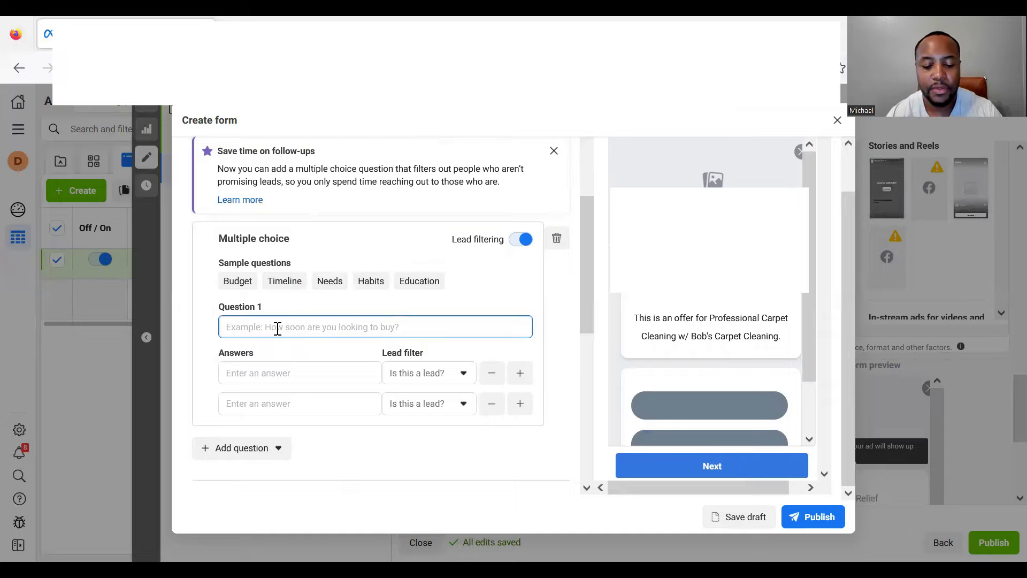
type("Are you y")
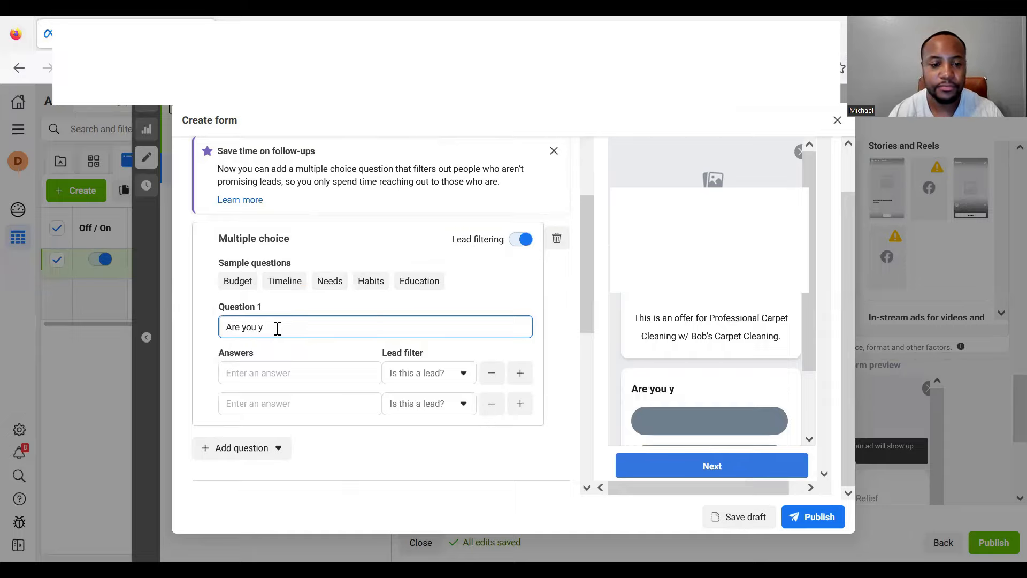
key("BackSpace")
type("int")
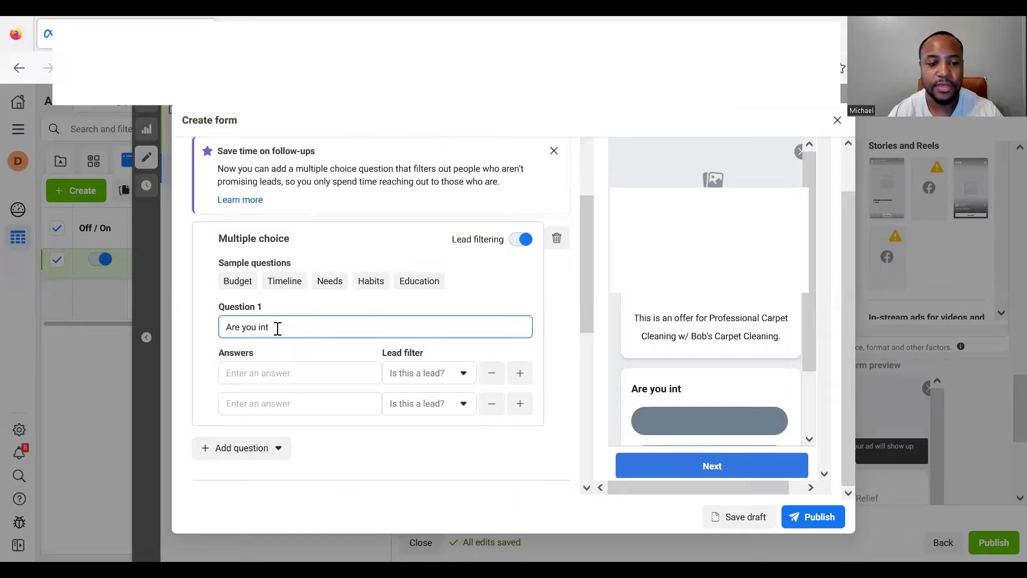
type("erested in")
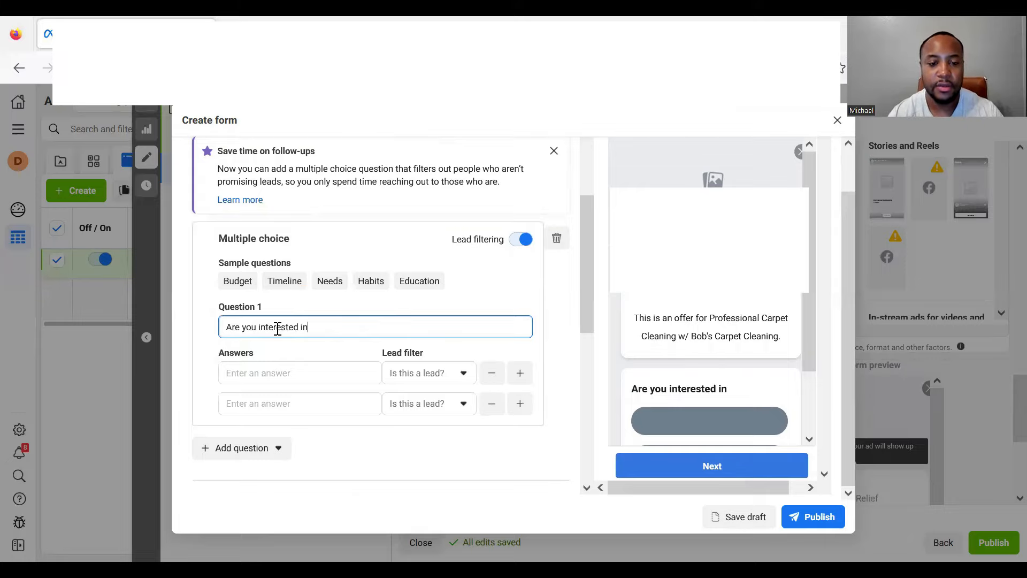
type(" having your ")
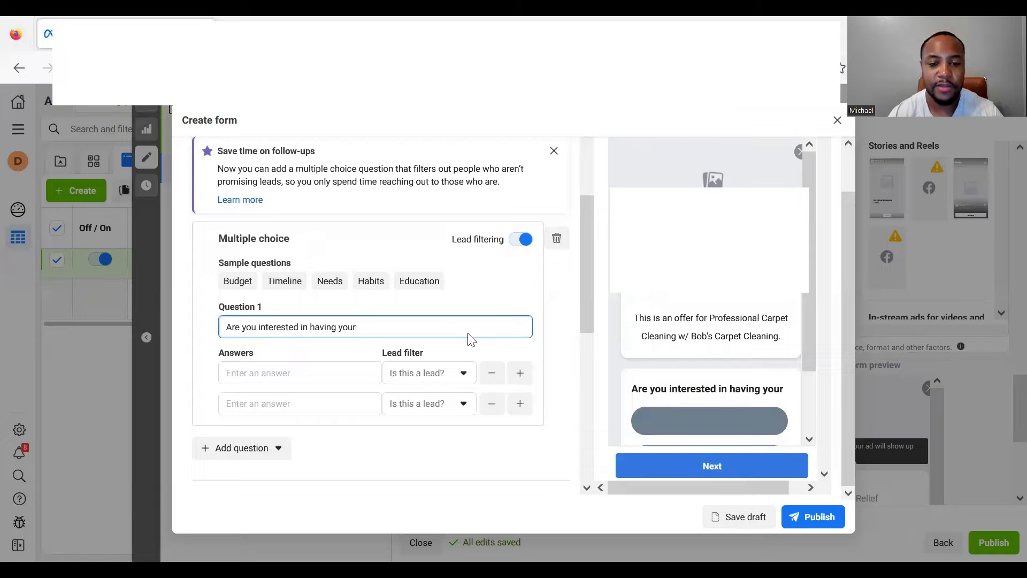
type("carpet cleanined?")
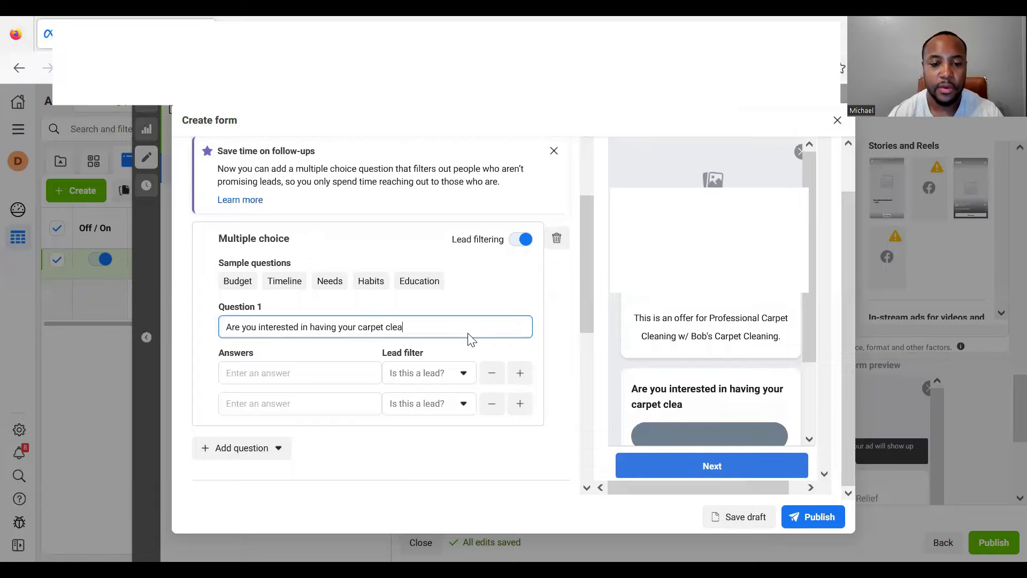
- Enter the answers "Yes" and "No" for question 1, filtering "Yes" as Lead and "No" as Not a lead
left_click(332, 367)
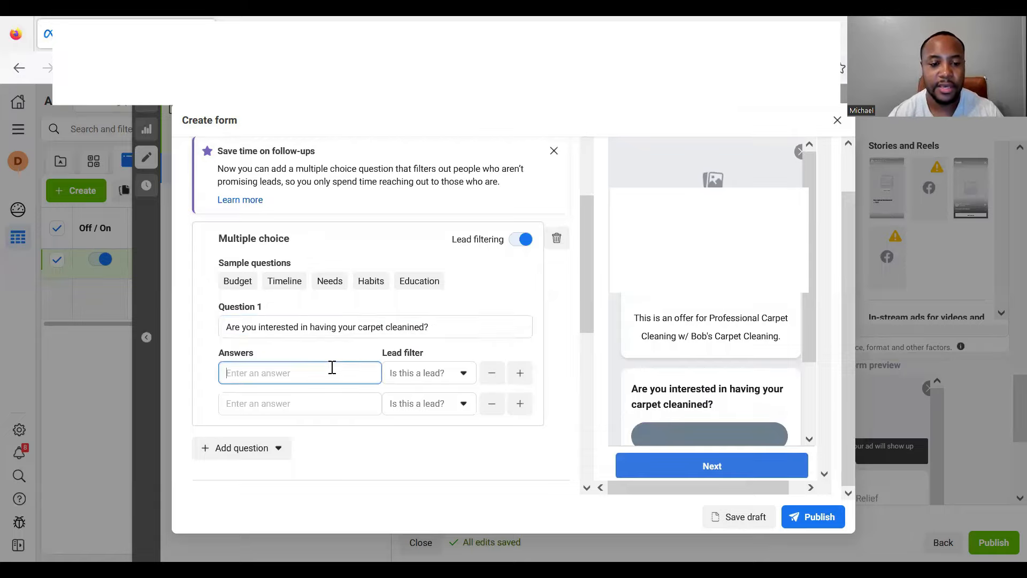
type("Yes")
left_click(312, 403)
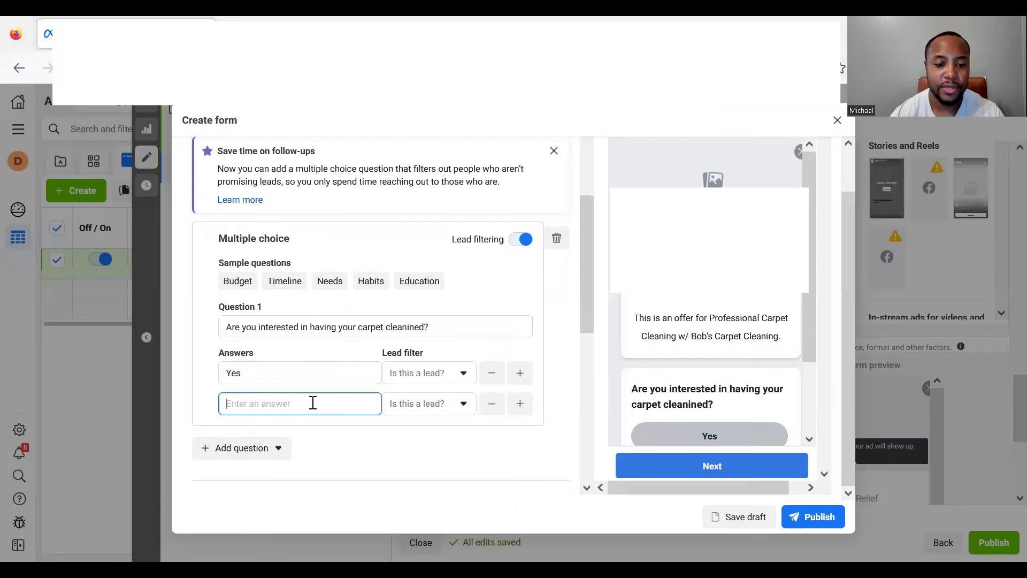
type("No")
left_click(420, 410)
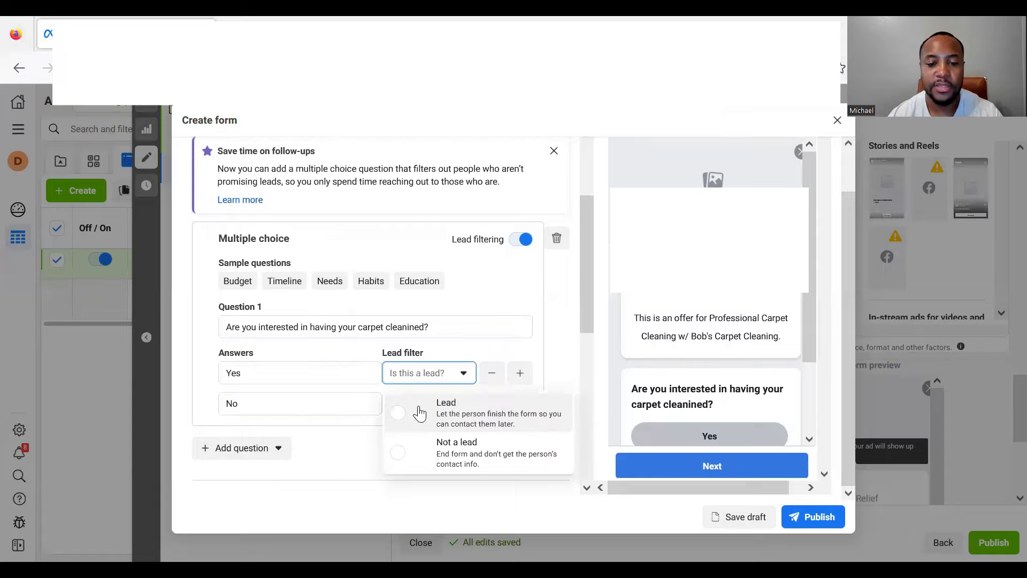
left_click(419, 412)
left_click(429, 403)
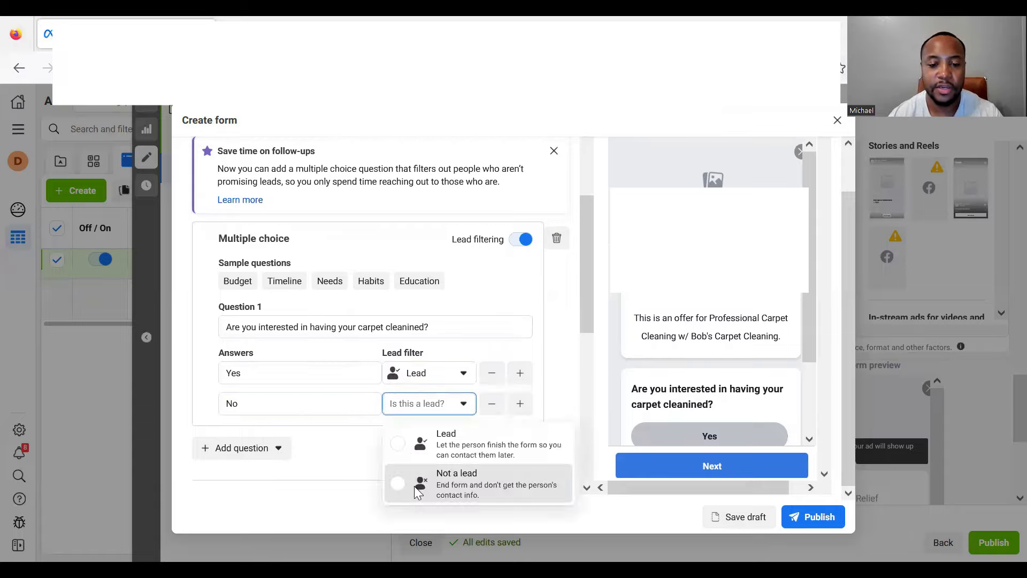
left_click(414, 484)
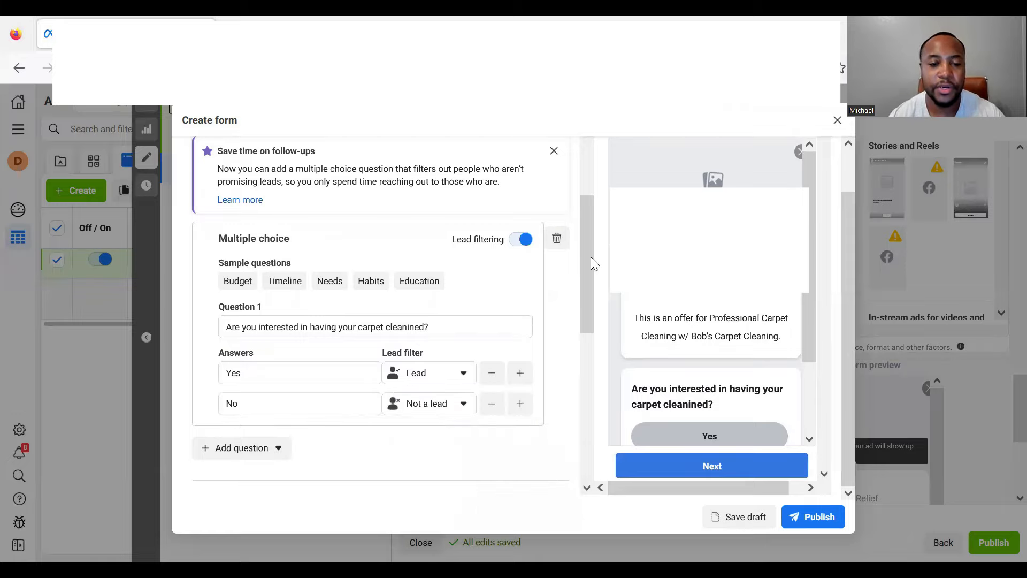
- Correct the misspelled last word of question 1 to "cleaned"
scroll(599, 417, "down", 7)
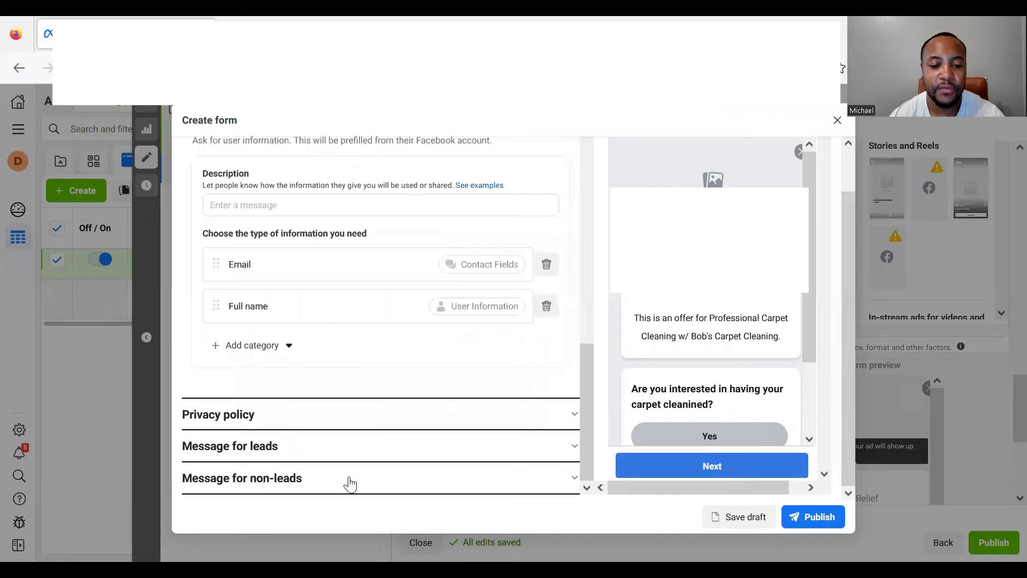
scroll(583, 276, "up", 5)
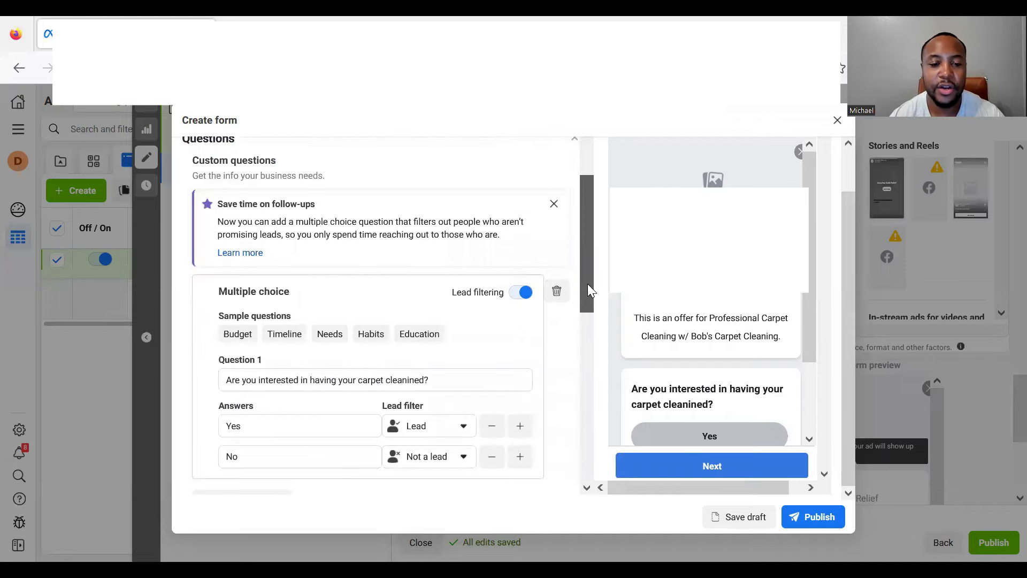
scroll(331, 422, "down", 1)
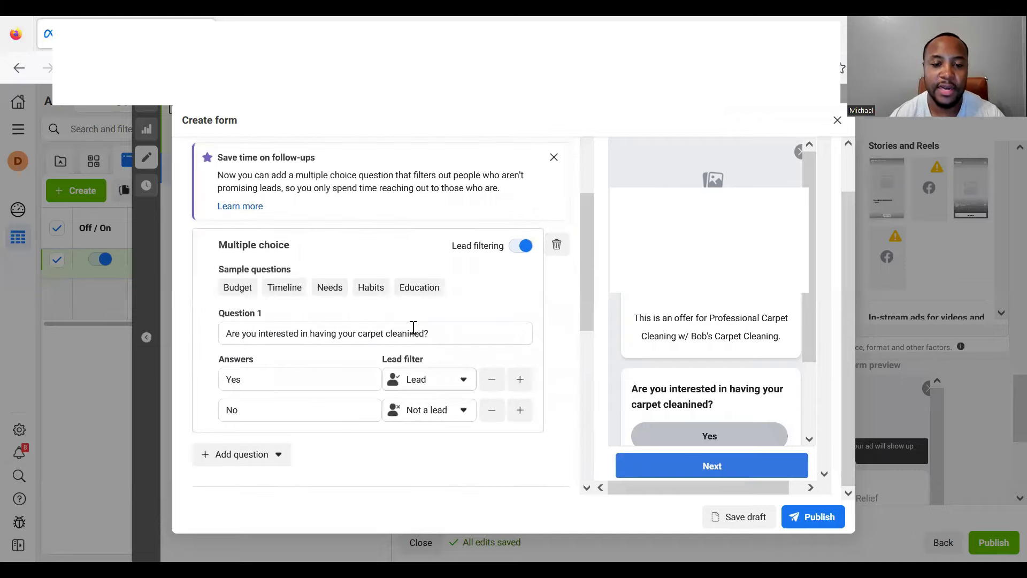
left_click(443, 340)
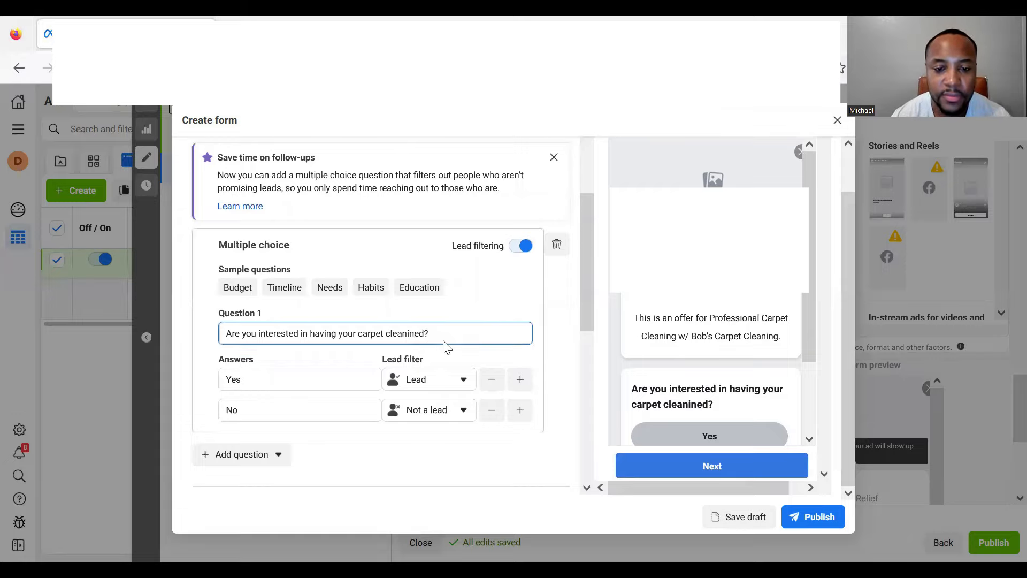
key("BackSpace")
key("BackSpace")
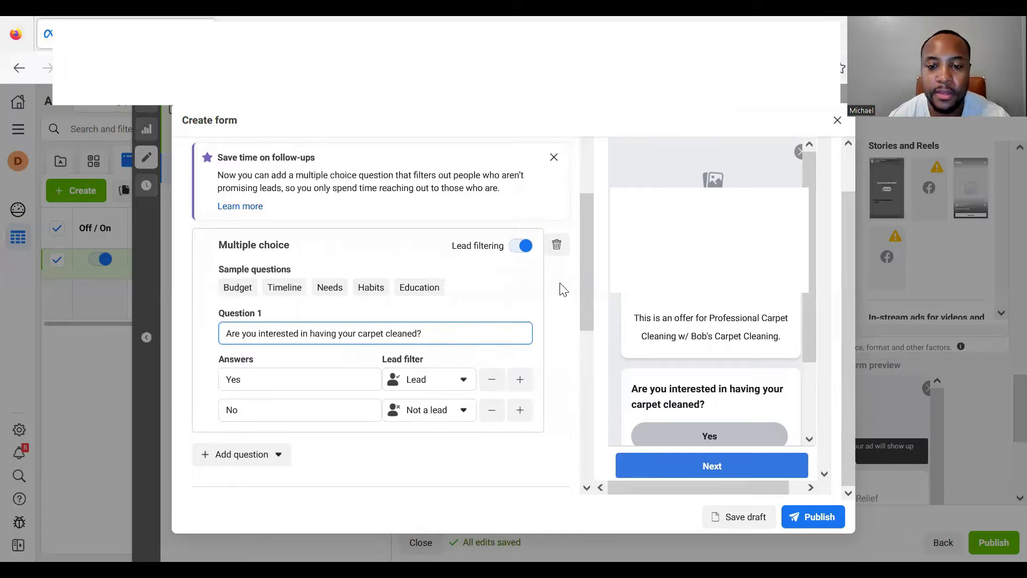
- Remove the Full name prefill question and set the prefill description to "This information will be used to contact you for carpet cleaning."
scroll(321, 337, "down", 2)
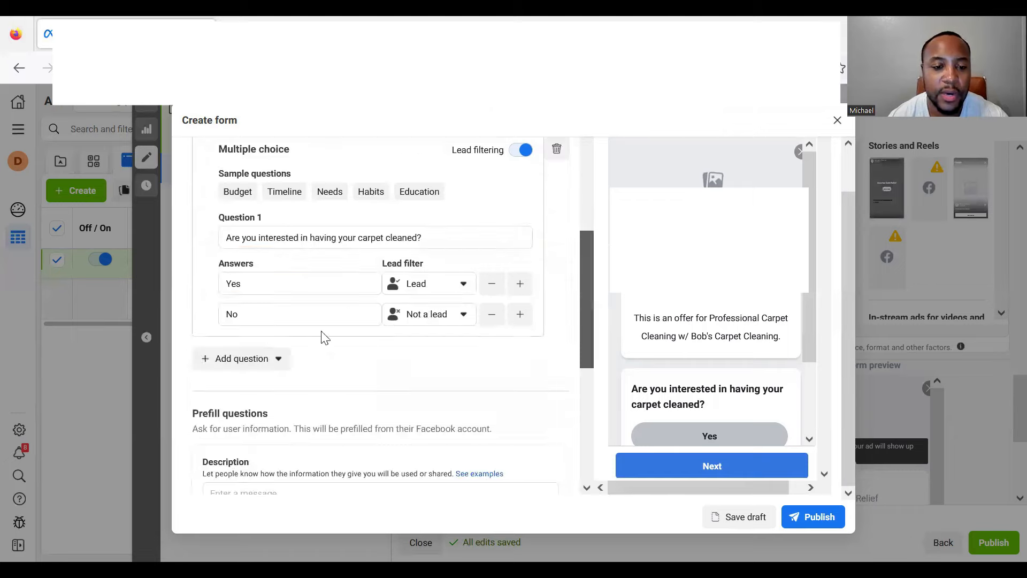
scroll(351, 321, "down", 1)
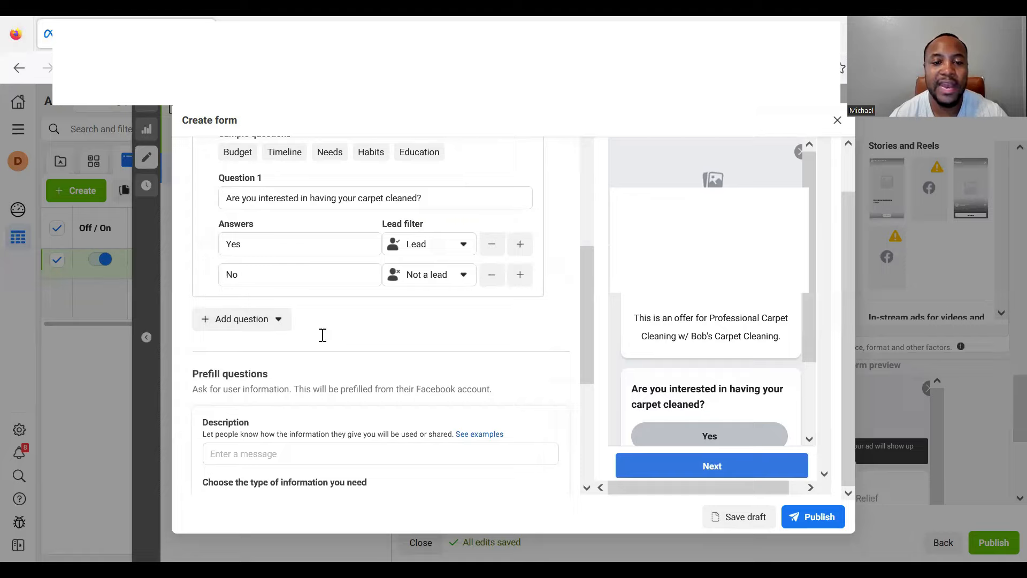
scroll(197, 331, "up", 1)
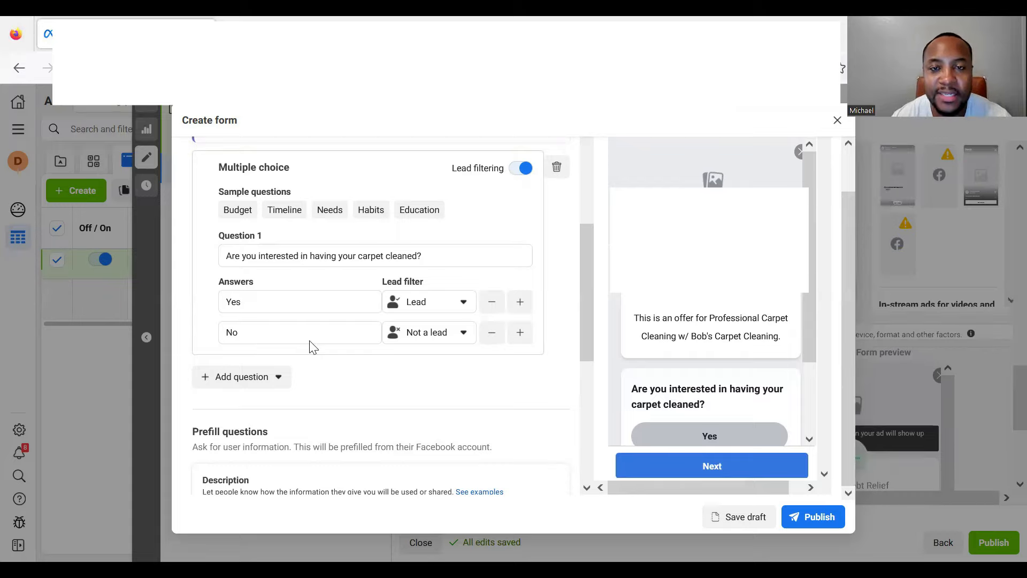
scroll(305, 345, "down", 2)
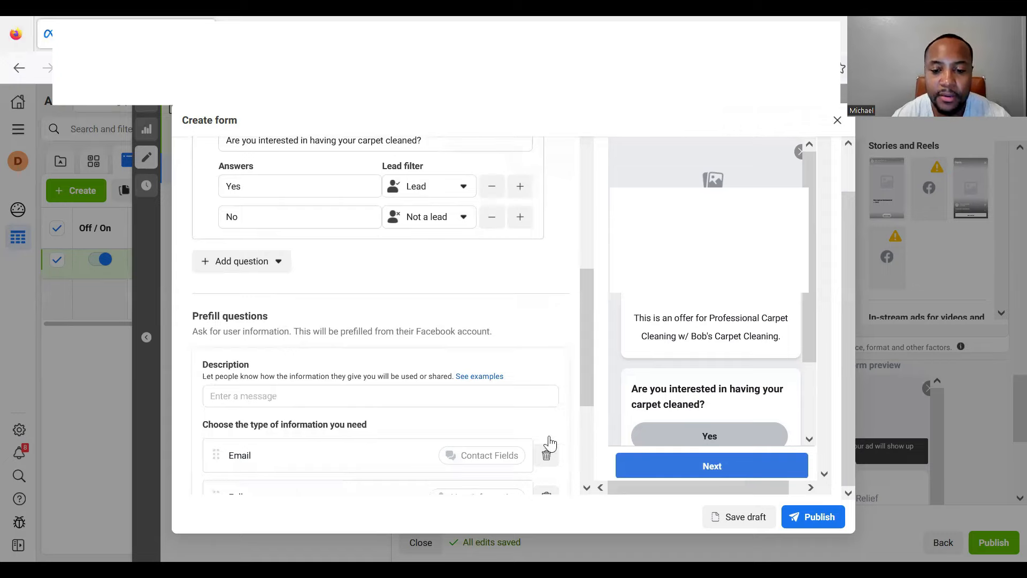
scroll(535, 447, "down", 1)
left_click(285, 243)
type("This")
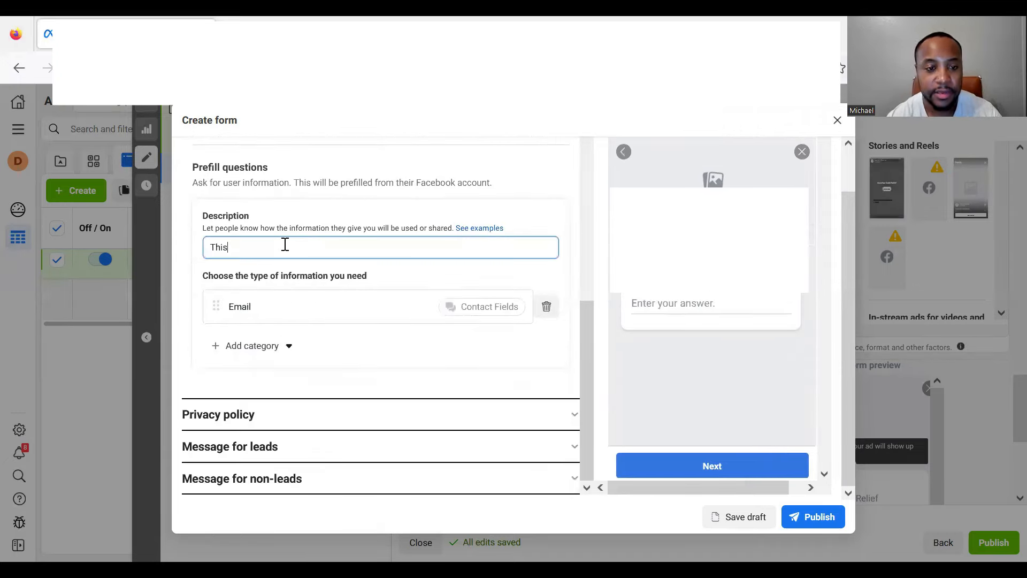
type(" fo")
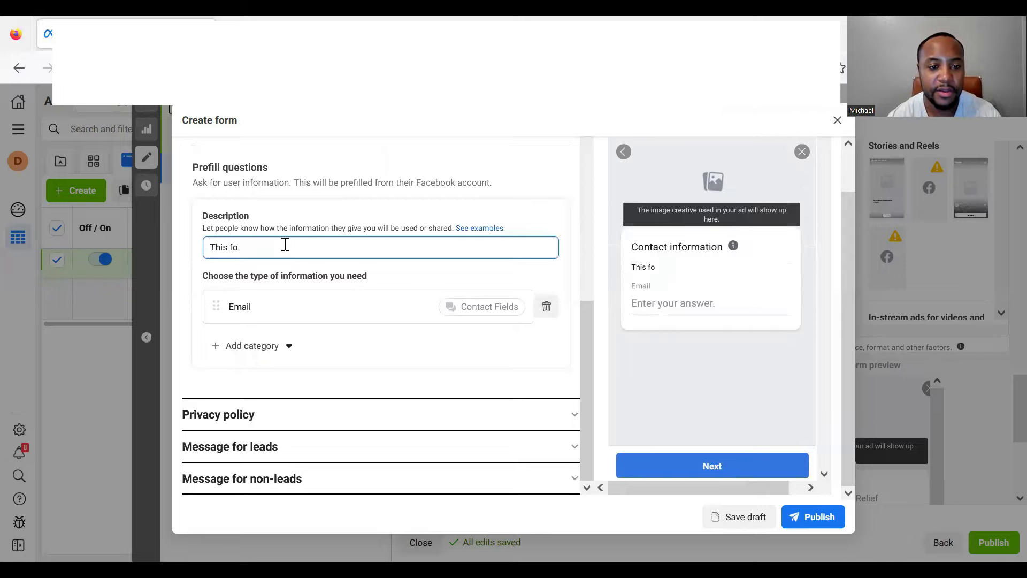
key("BackSpace")
key("BackSpace")
type("infor")
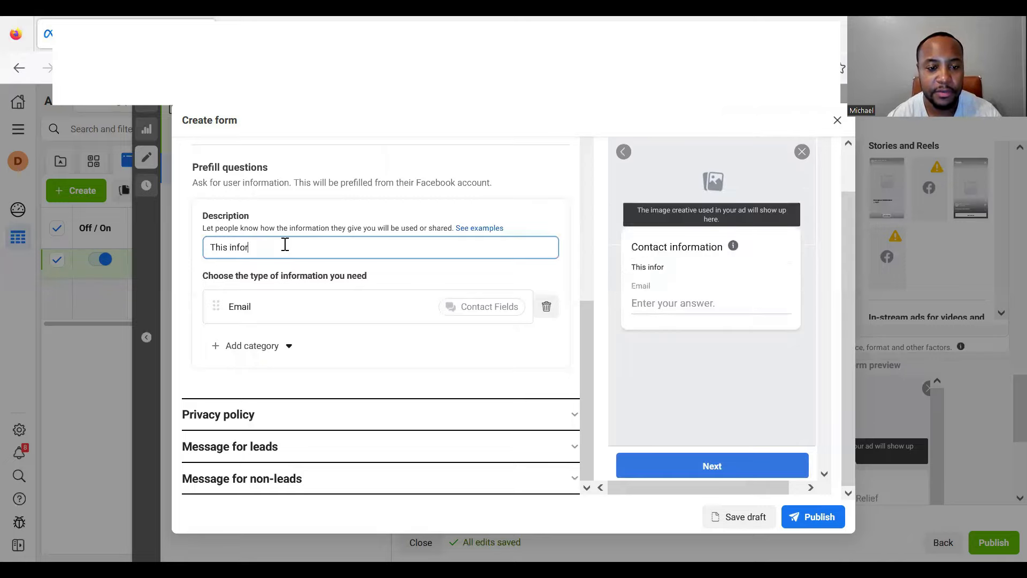
type("mation will be used to contact you for carpet cl")
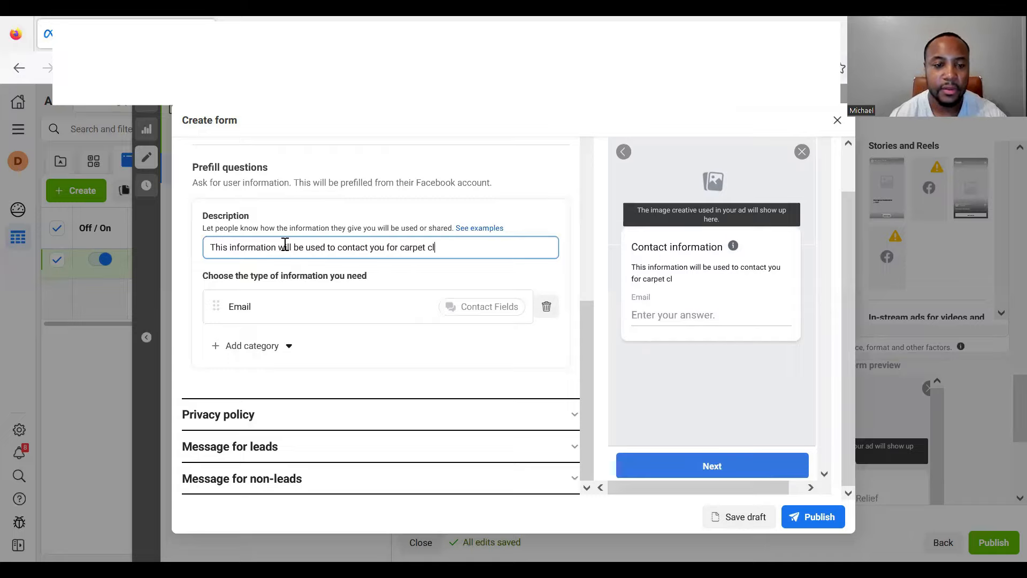
type("eaning.")
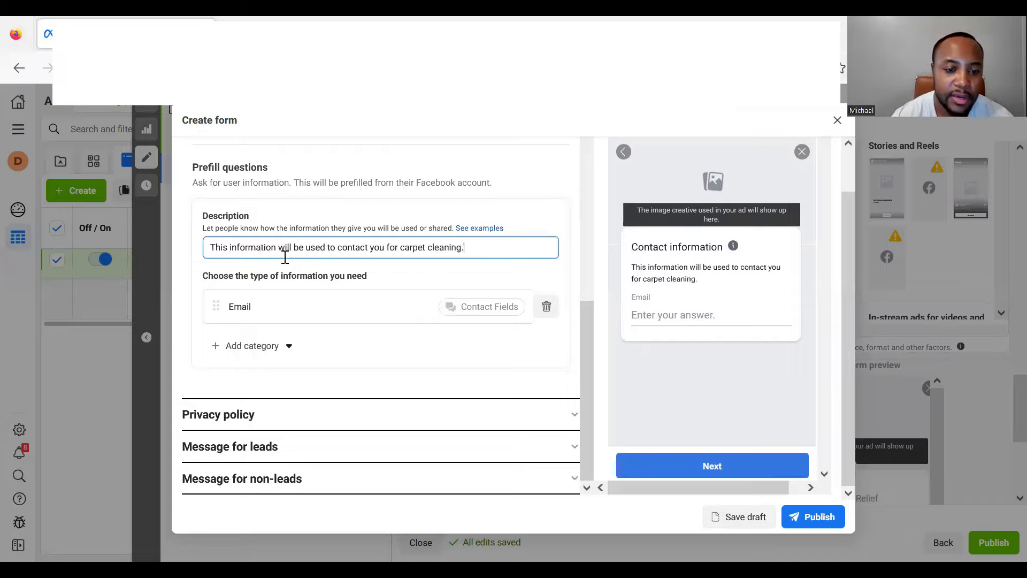
- Add First name and Last name to the prefill questions and place them above Email
left_click(262, 345)
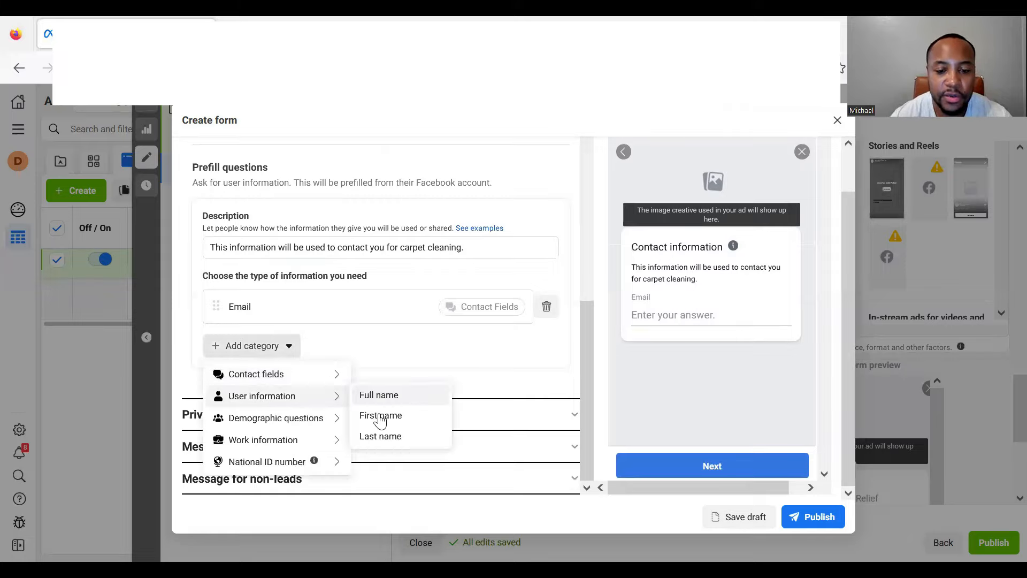
left_click(378, 418)
left_click(289, 390)
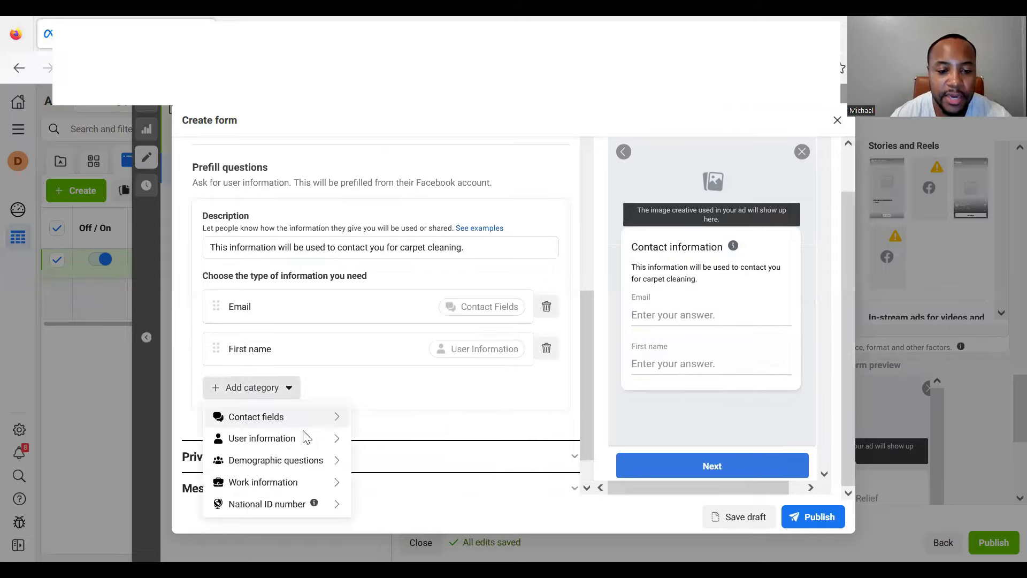
mouse_move(321, 438)
left_click(377, 481)
left_click_drag(221, 351, 214, 299)
left_click_drag(218, 392, 217, 341)
- Add the Phone number and City contact fields to the prefill questions
scroll(259, 367, "down", 1)
left_click(260, 373)
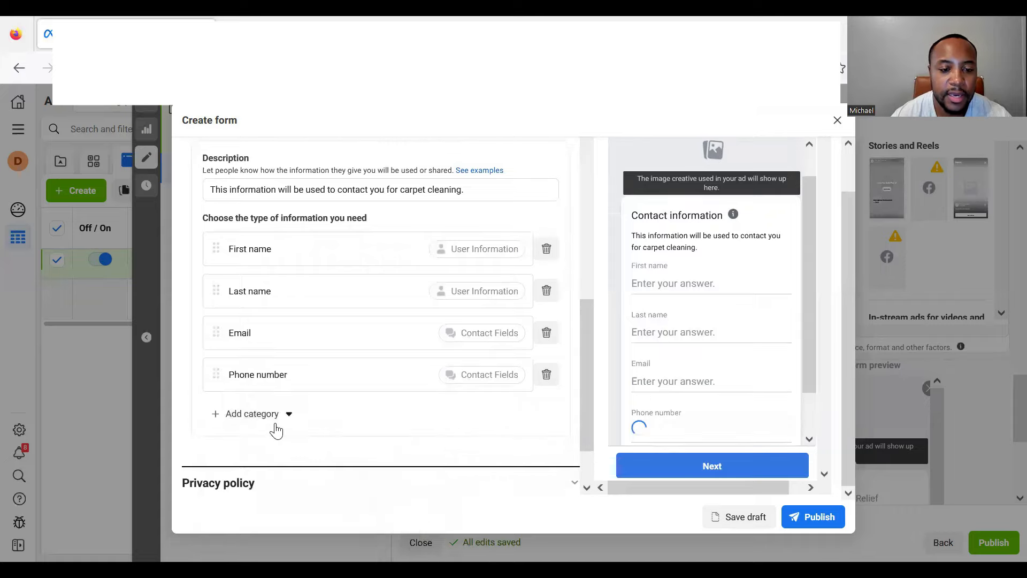
left_click(275, 421)
mouse_move(315, 442)
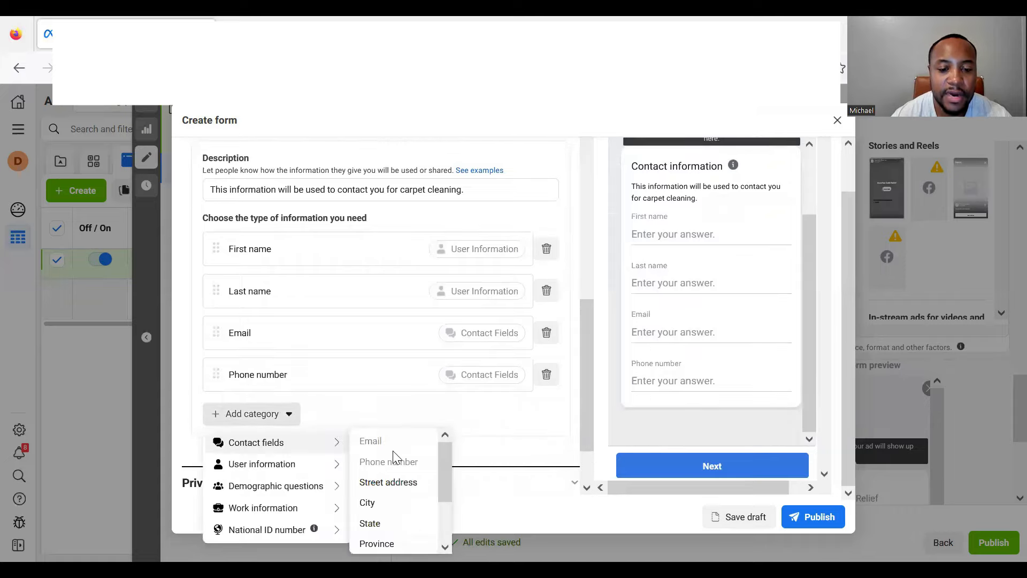
scroll(426, 483, "down", 2)
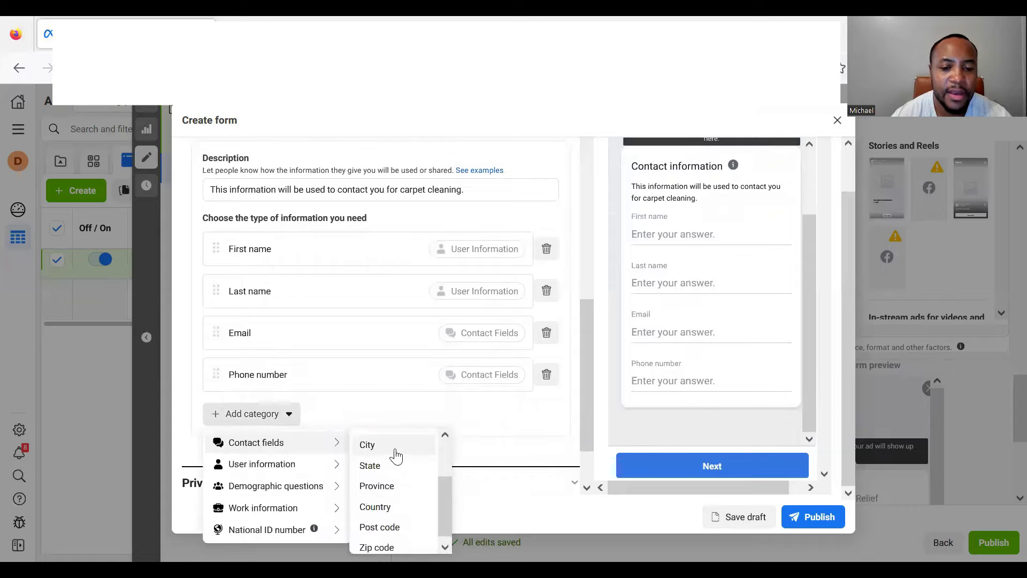
left_click(424, 441)
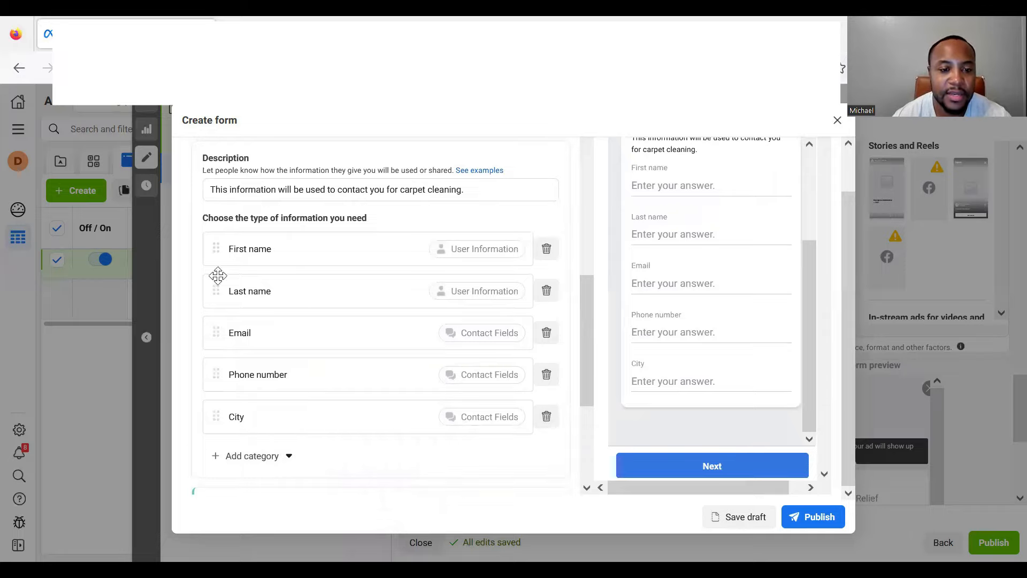
left_click(279, 460)
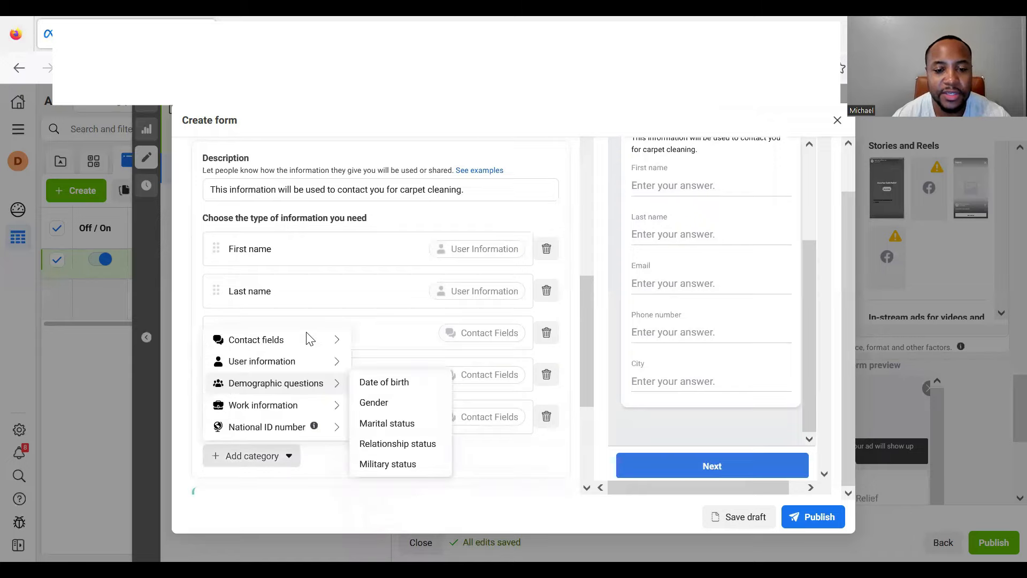
mouse_move(328, 338)
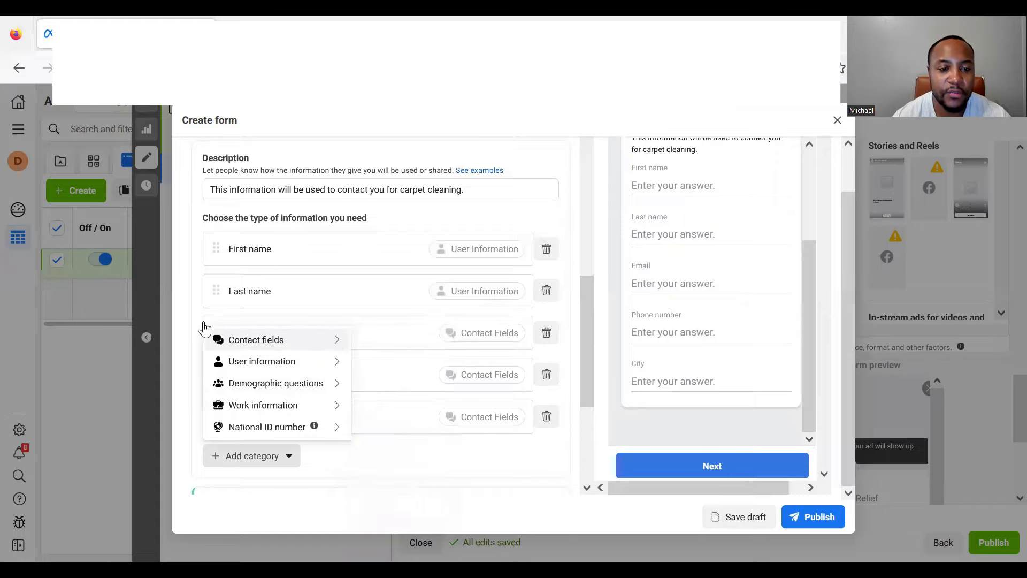
left_click(379, 438)
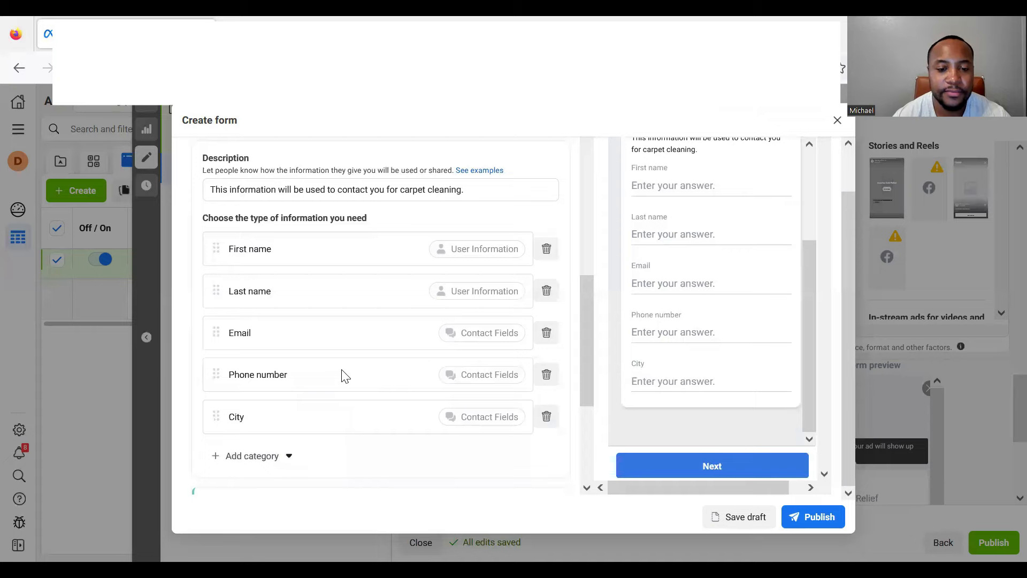
- Set the form's privacy policy link to "privacy.com"
scroll(324, 417, "down", 3)
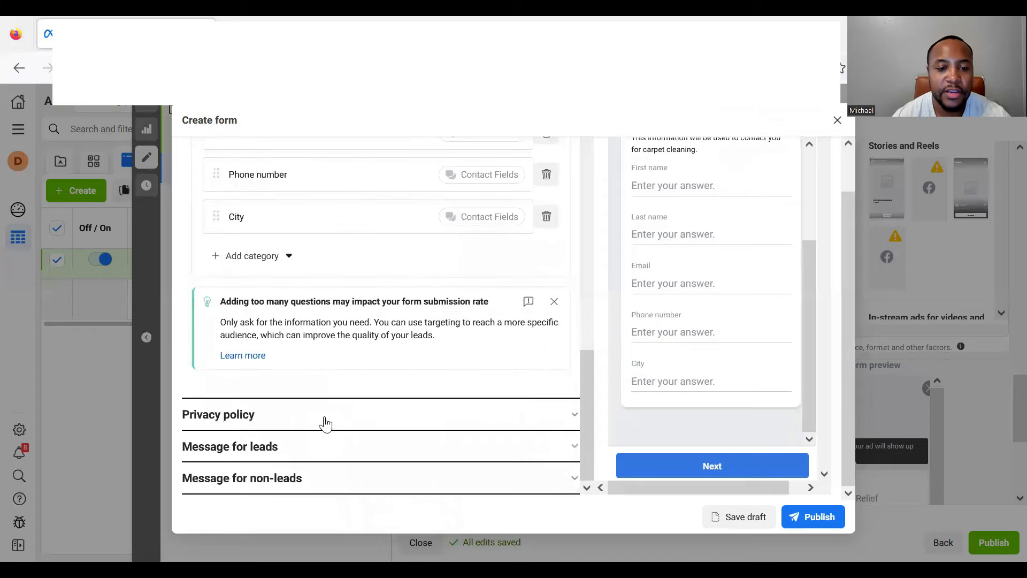
left_click(325, 422)
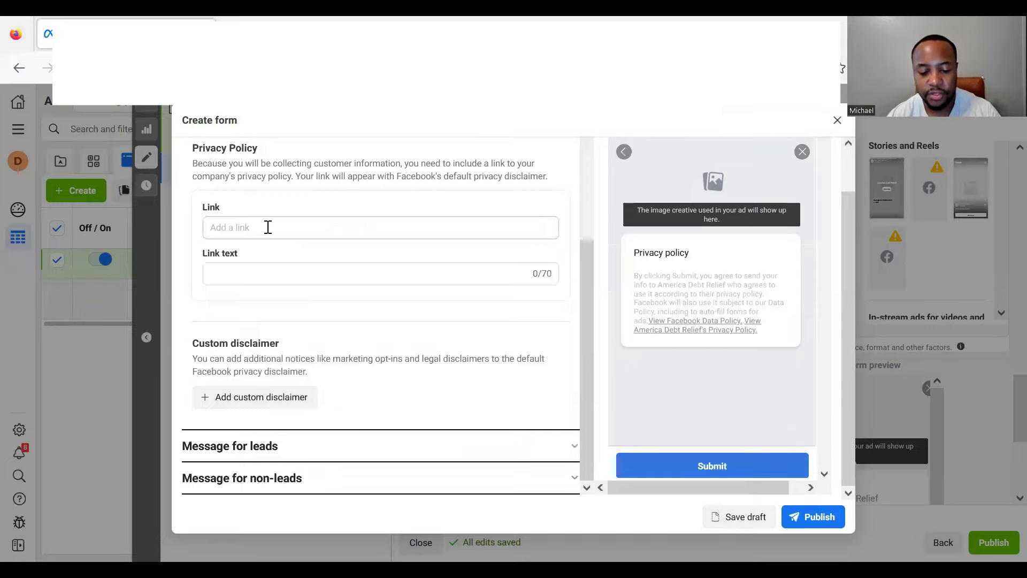
left_click(268, 227)
type("priva")
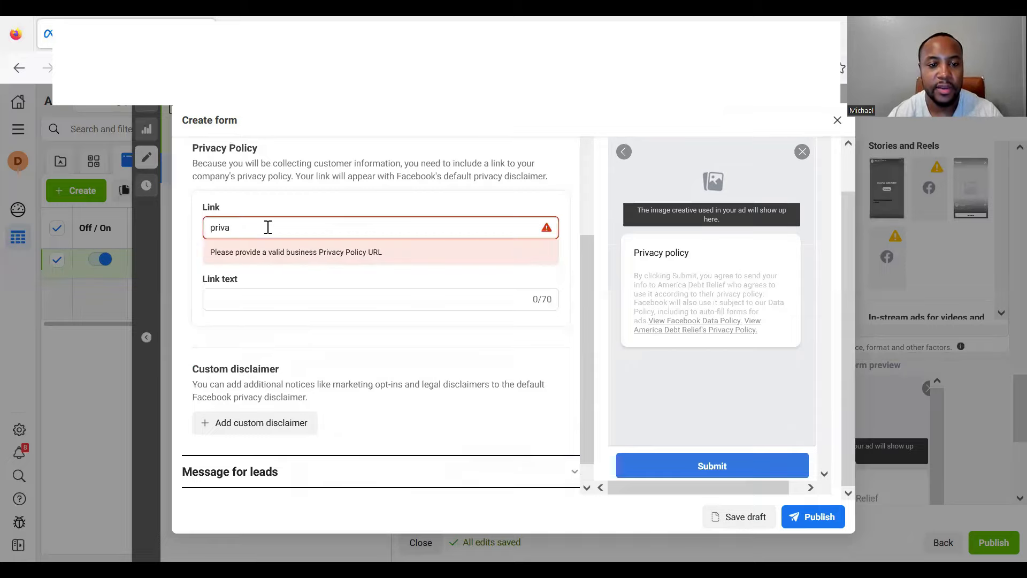
type("cy.gr8")
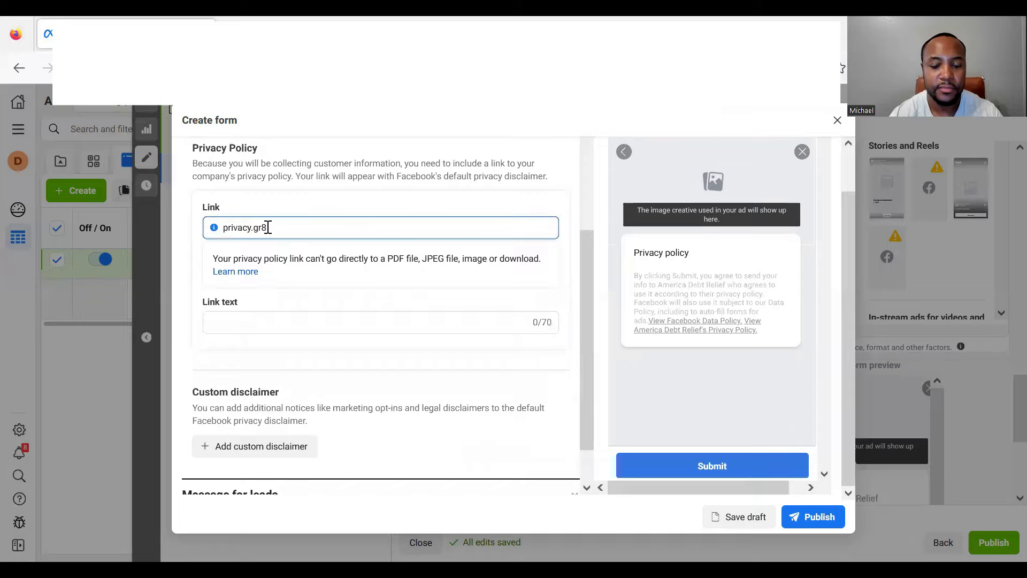
key("BackSpace")
key("BackSpace")
key("BackSpace")
type("com")
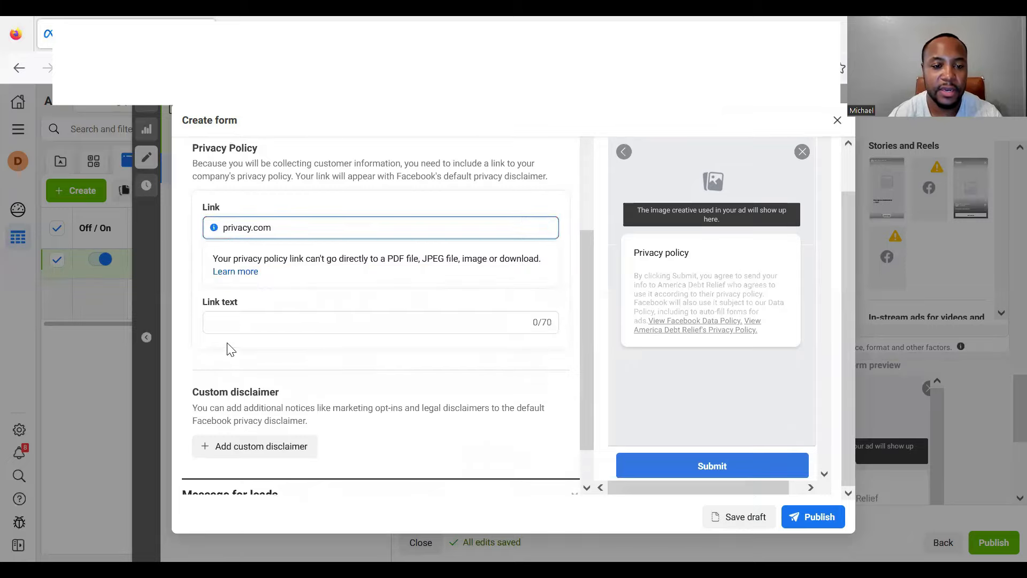
- Set the link text of the privacy policy to "privacy"
left_click(244, 320)
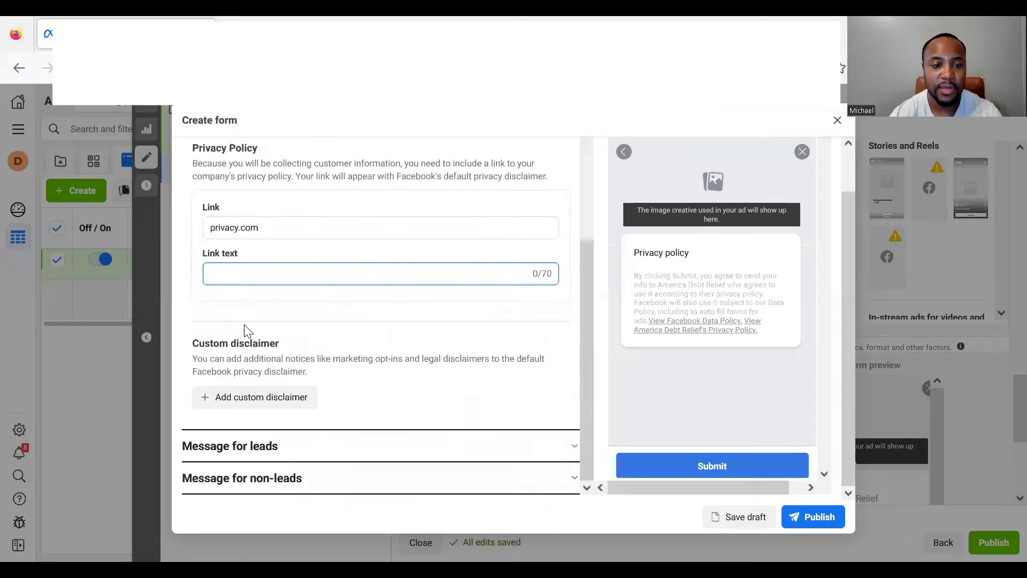
type("privacy")
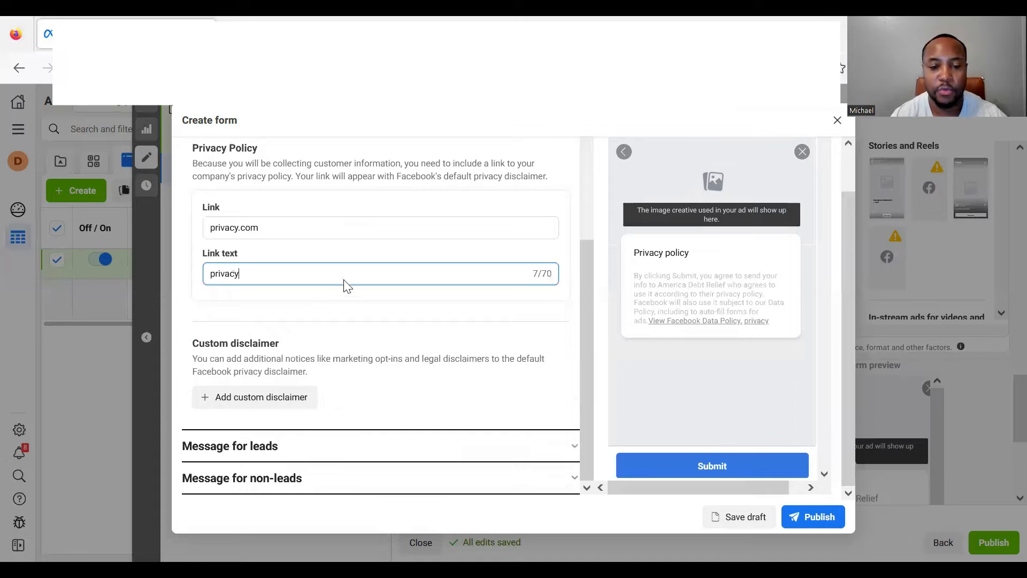
left_click(419, 313)
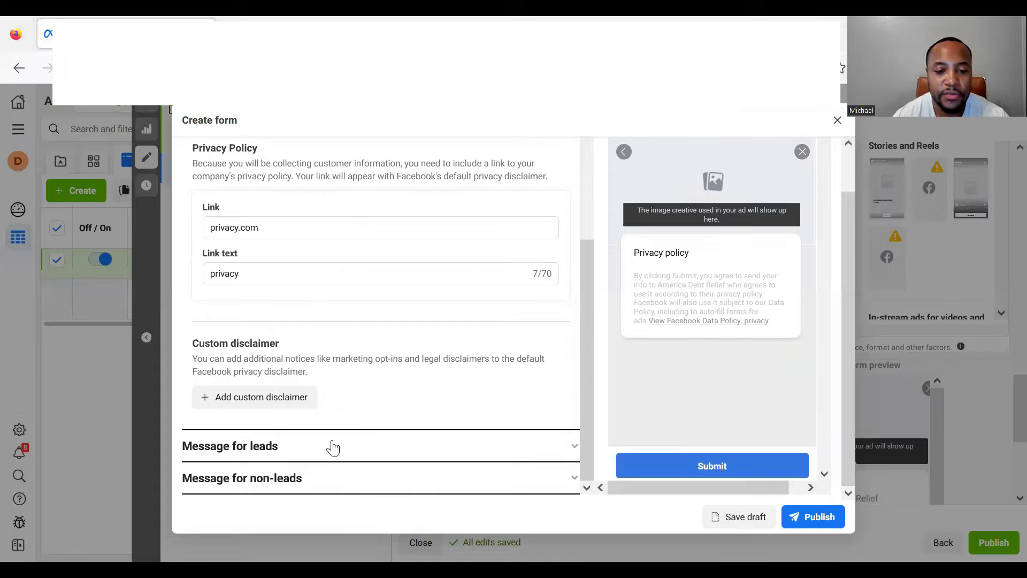
- Choose "View website" as the call-to-action button in the message for leads
left_click(333, 447)
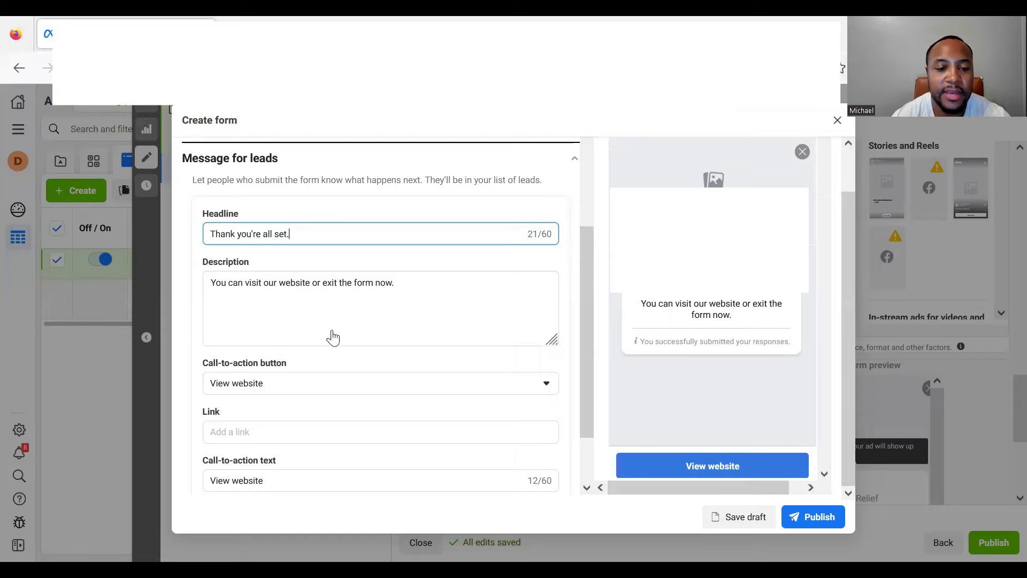
scroll(327, 332, "down", 1)
scroll(299, 353, "down", 1)
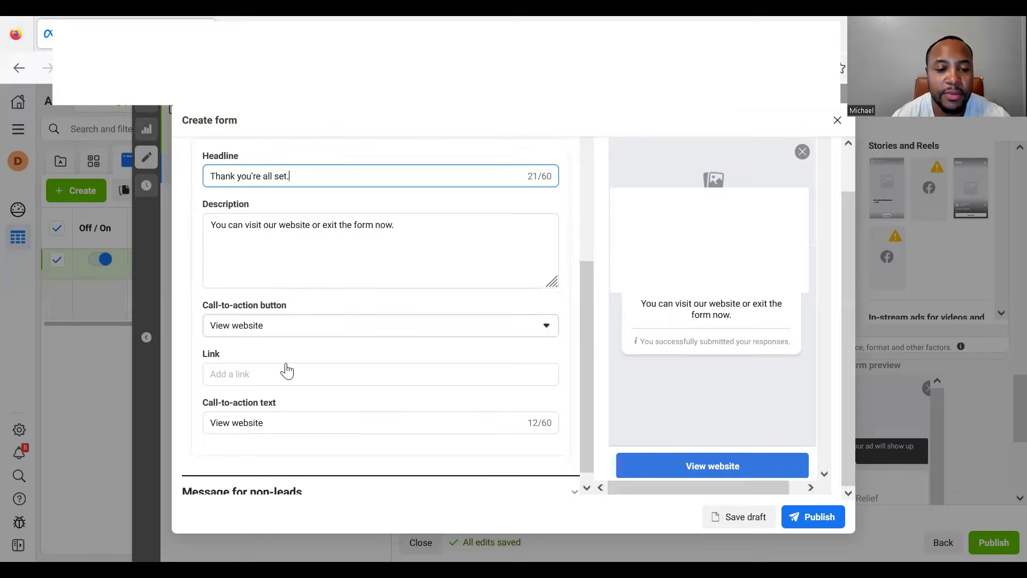
left_click(285, 335)
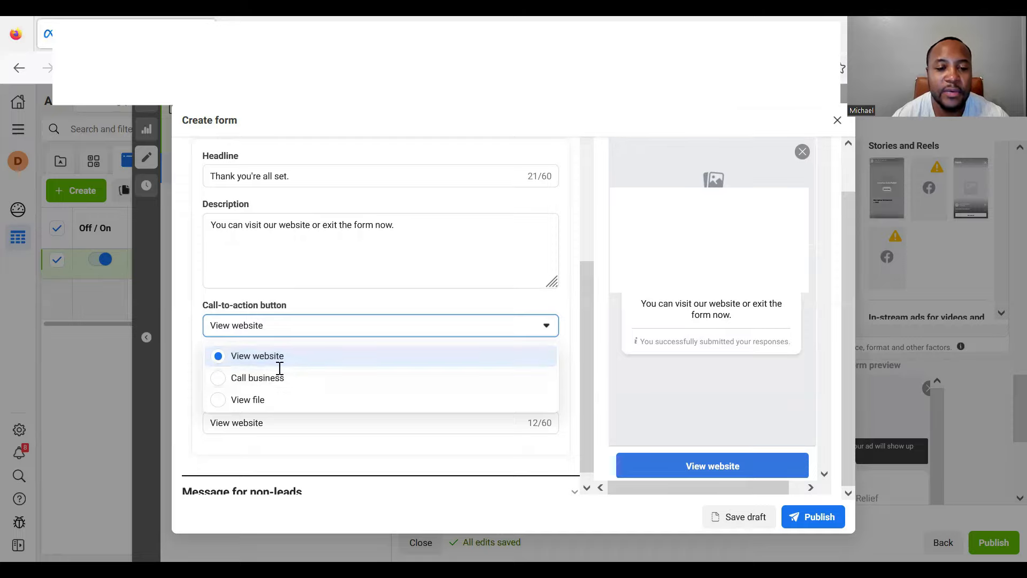
left_click(436, 359)
scroll(348, 410, "down", 1)
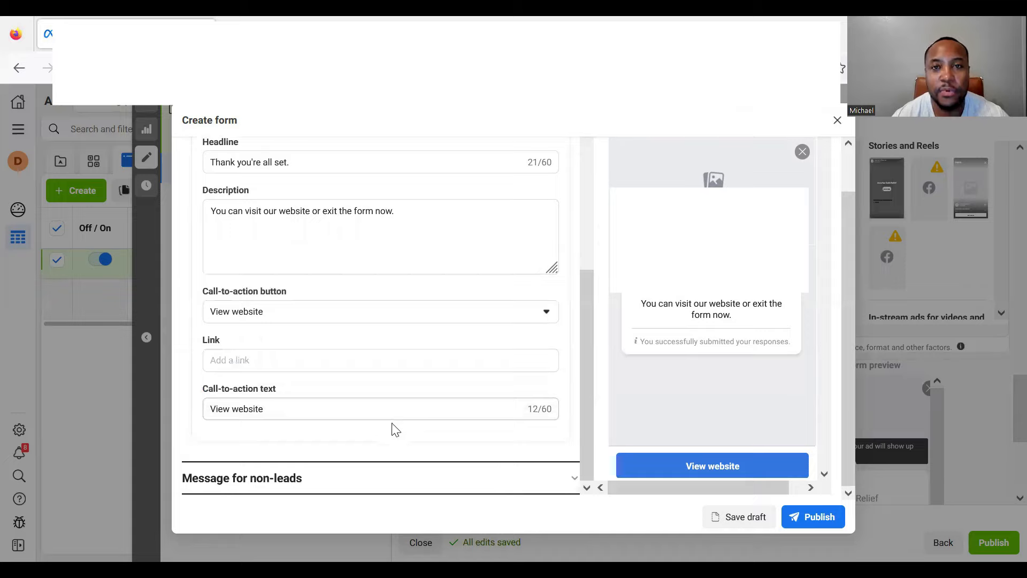
- Look over the message for non-leads and close the lead form, keeping it as a draft
left_click(390, 473)
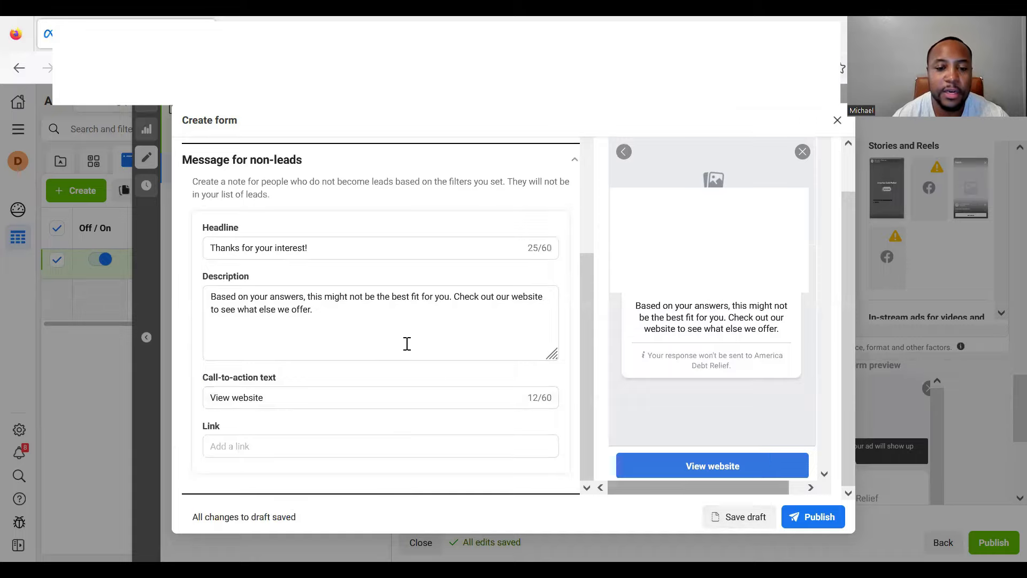
left_click(838, 120)
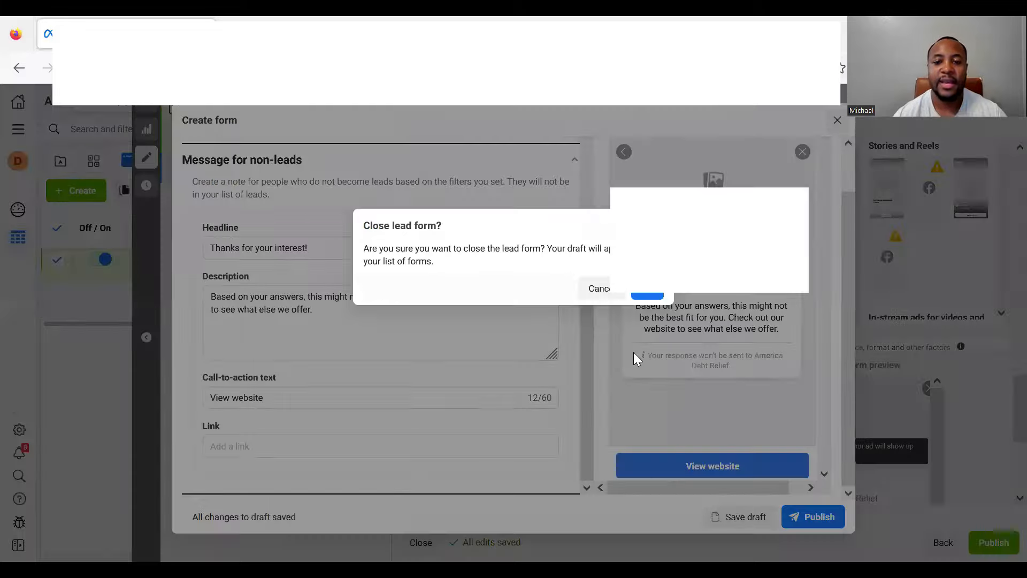
left_click(650, 295)
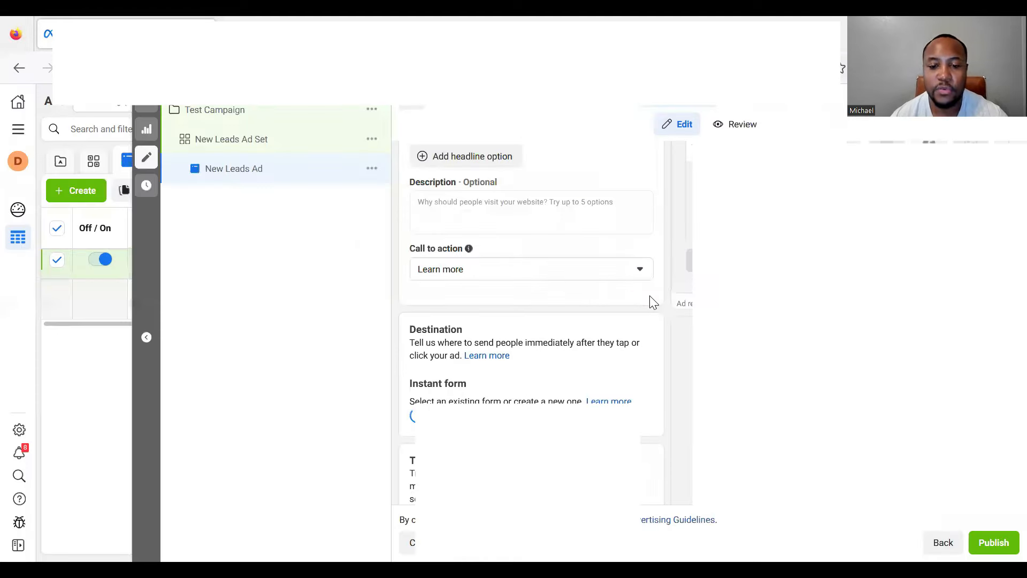